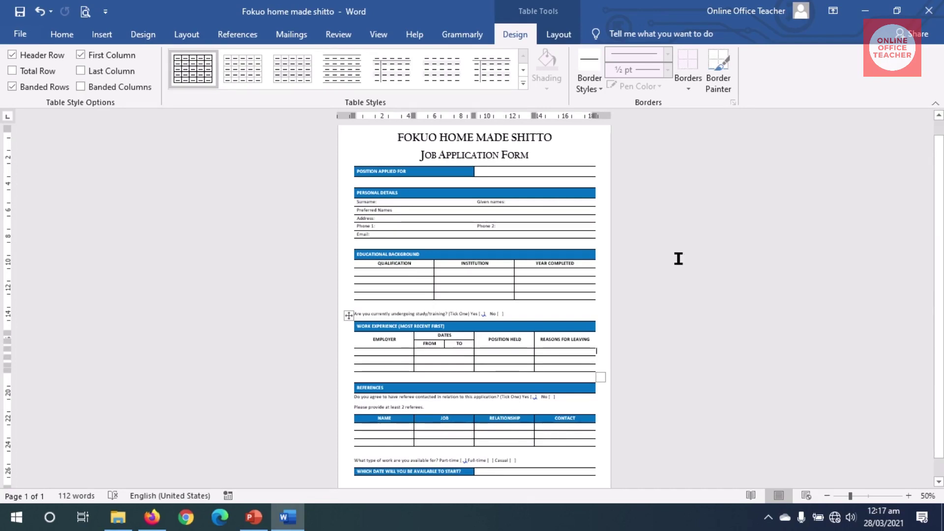
{"action": "scroll", "coordinate": [930, 225], "scroll_direction": "up", "scroll_amount": 3, "text": "ctrl"}
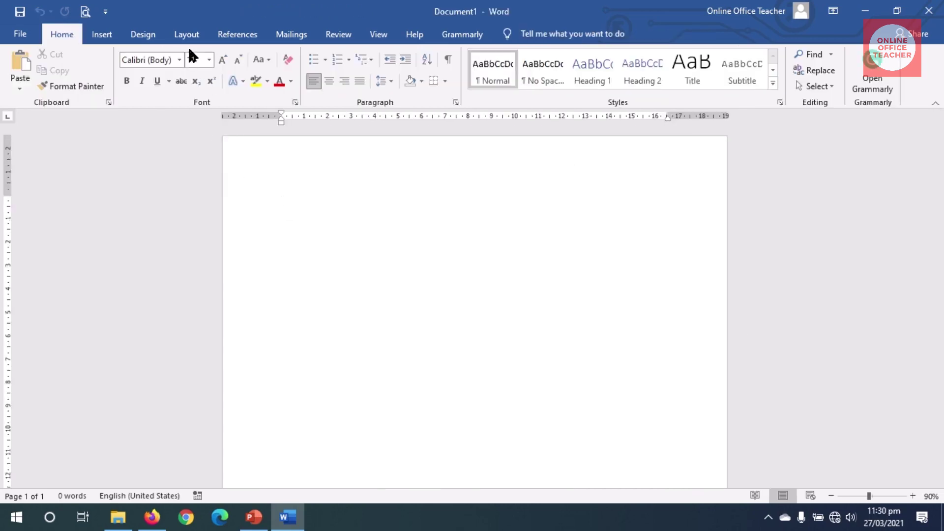
Set the blank document's margins to Narrow and its paper size to A4
{"action": "left_click", "coordinate": [187, 30]}
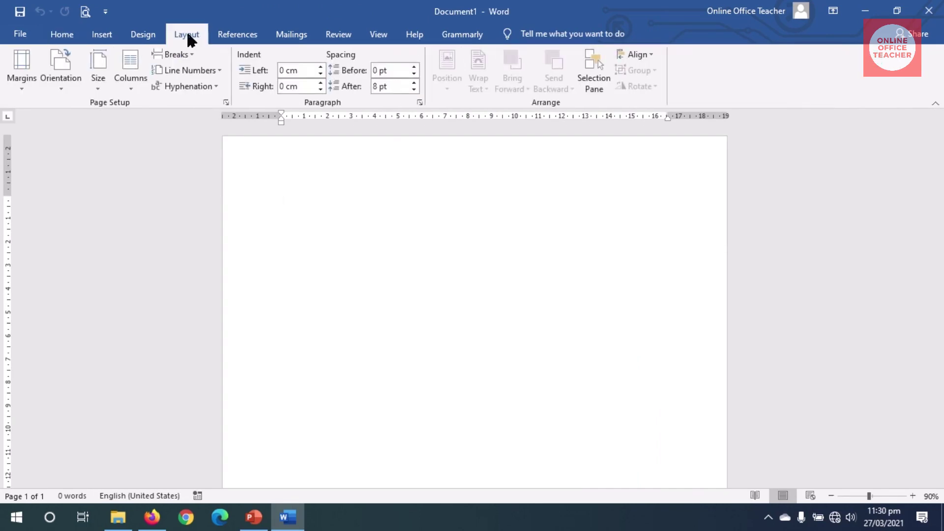
{"action": "left_click", "coordinate": [21, 78]}
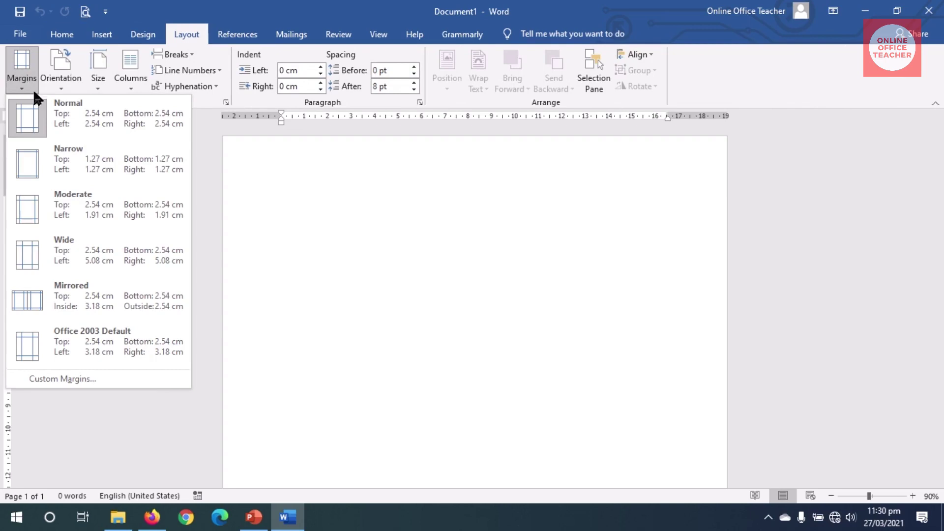
{"action": "left_click", "coordinate": [63, 153]}
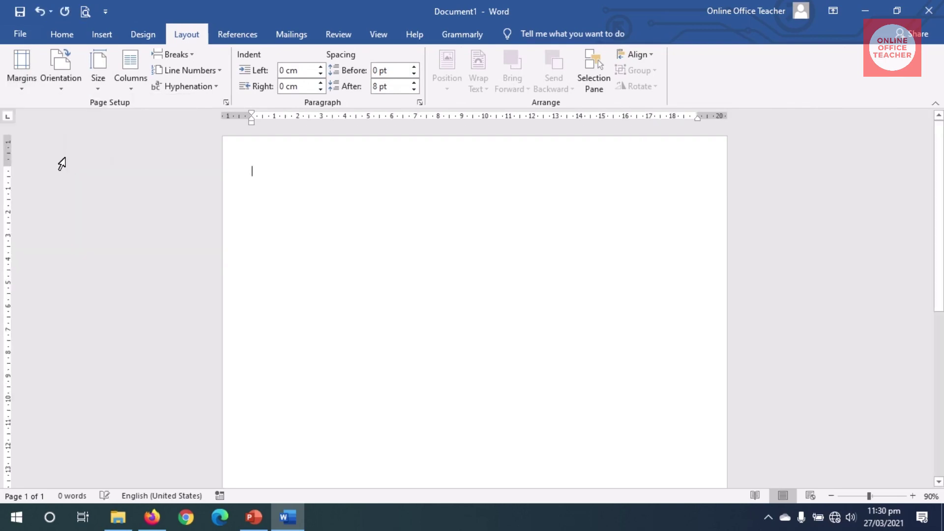
{"action": "left_click", "coordinate": [99, 68]}
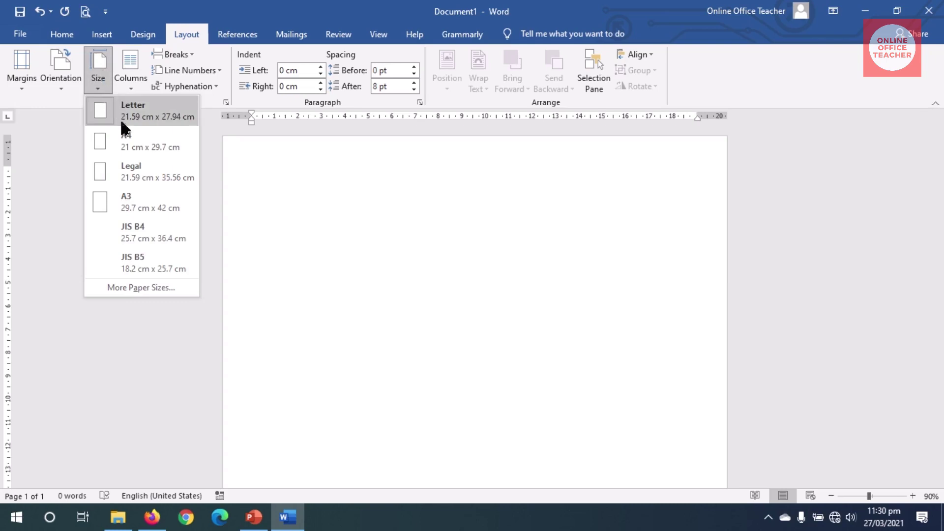
{"action": "left_click", "coordinate": [131, 143]}
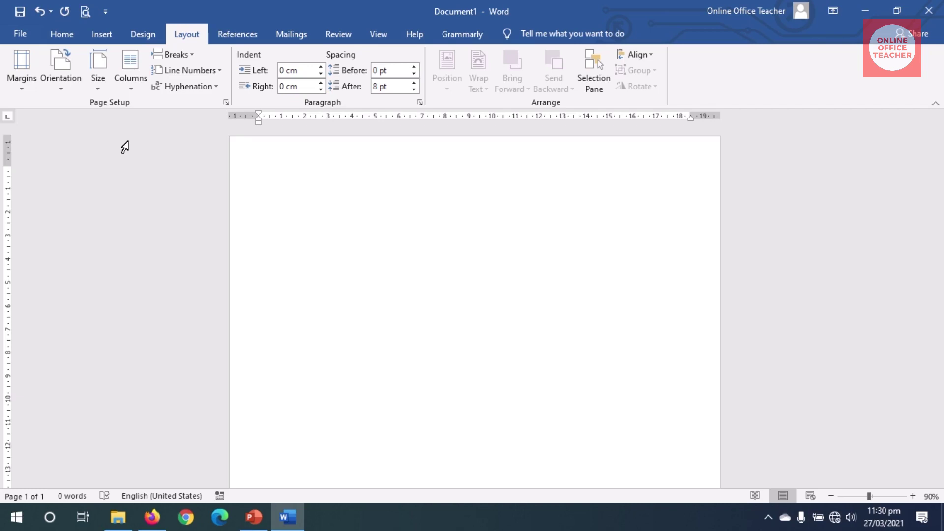
Enter the two heading lines "Fokuo home made shitto" and "Job application form" at the start of the page
{"action": "type", "text": "fokuo"}
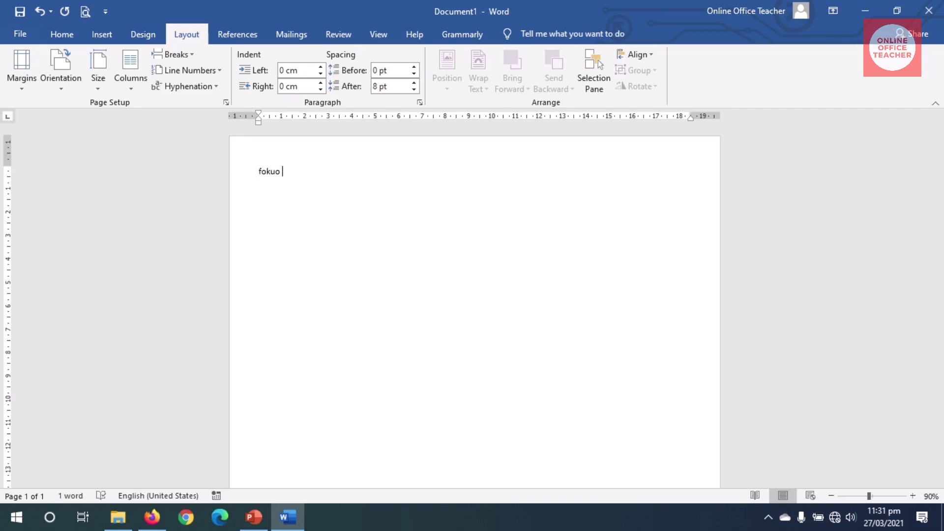
{"action": "type", "text": " home made shitto"}
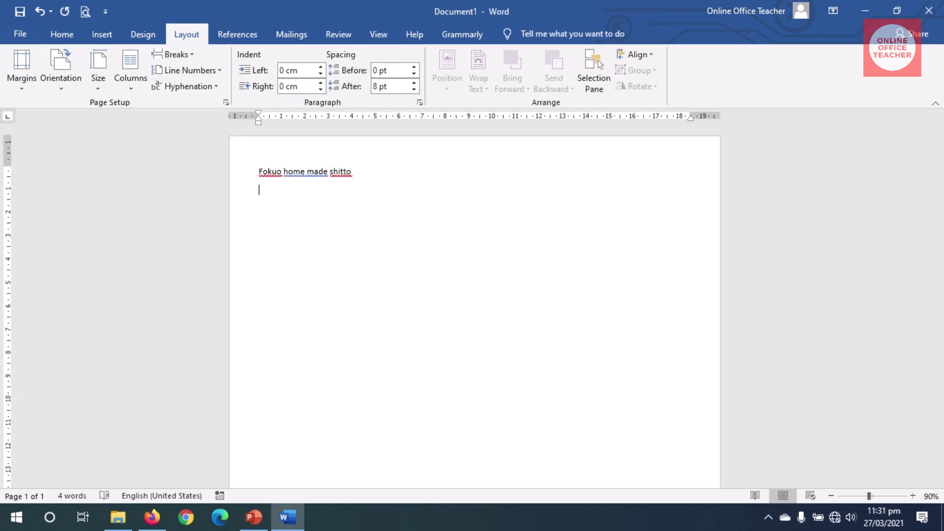
{"action": "key", "text": "Return"}
{"action": "type", "text": "job application foprm"}
{"action": "key", "text": "BackSpace"}
{"action": "key", "text": "BackSpace"}
{"action": "key", "text": "BackSpace"}
{"action": "key", "text": "BackSpace"}
{"action": "type", "text": "orm"}
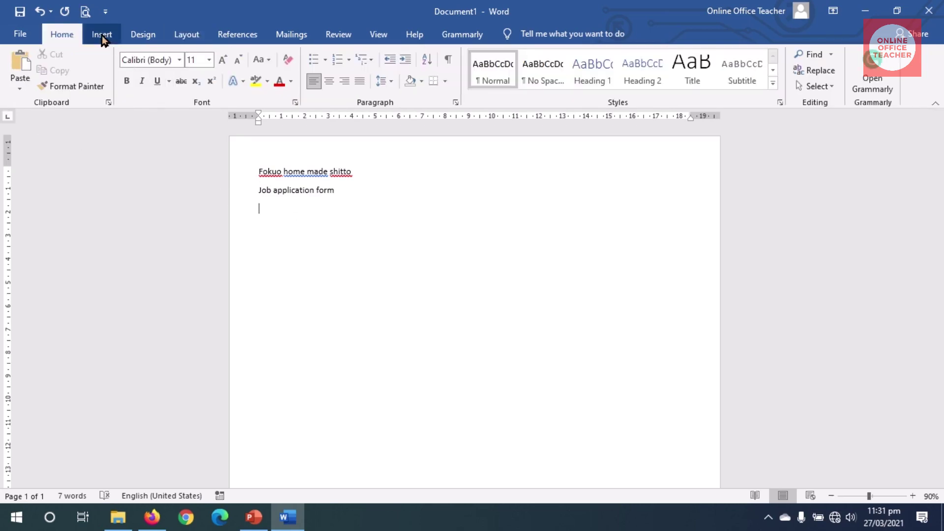
Insert a table of two columns and one row below the headings and enter "Position applied for" in its first cell
{"action": "left_click", "coordinate": [102, 36]}
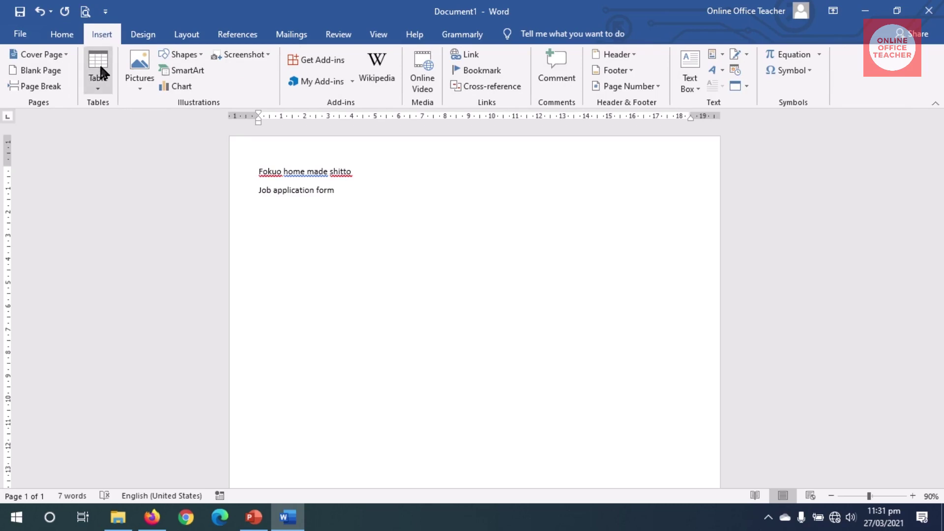
{"action": "left_click", "coordinate": [102, 71]}
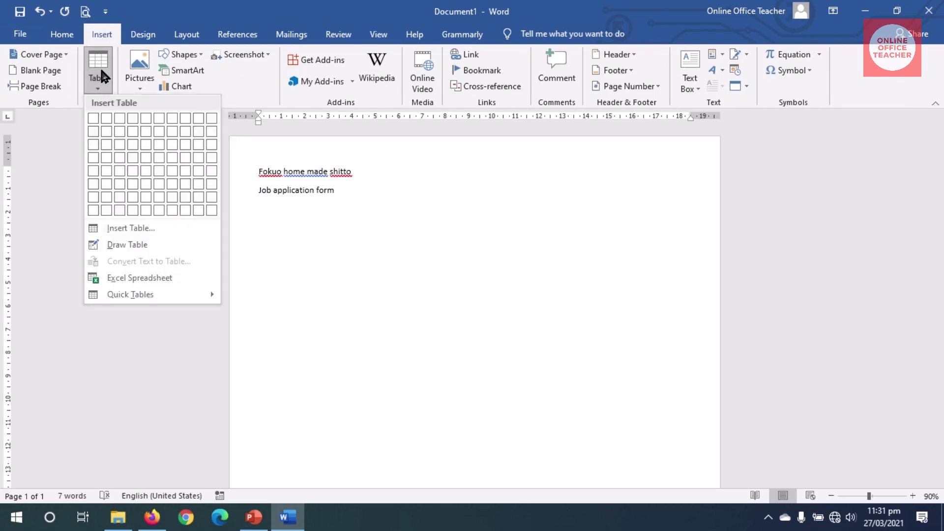
{"action": "left_click", "coordinate": [106, 119]}
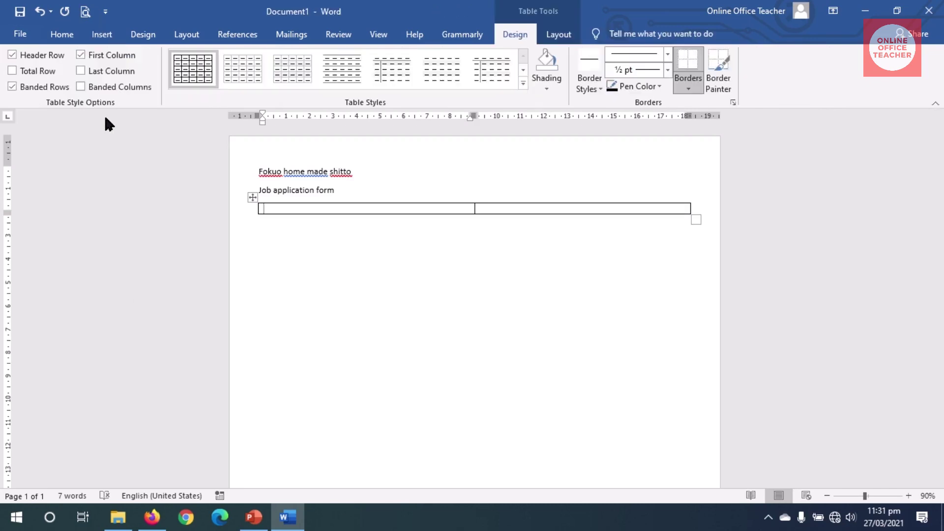
{"action": "type", "text": "Position applied for"}
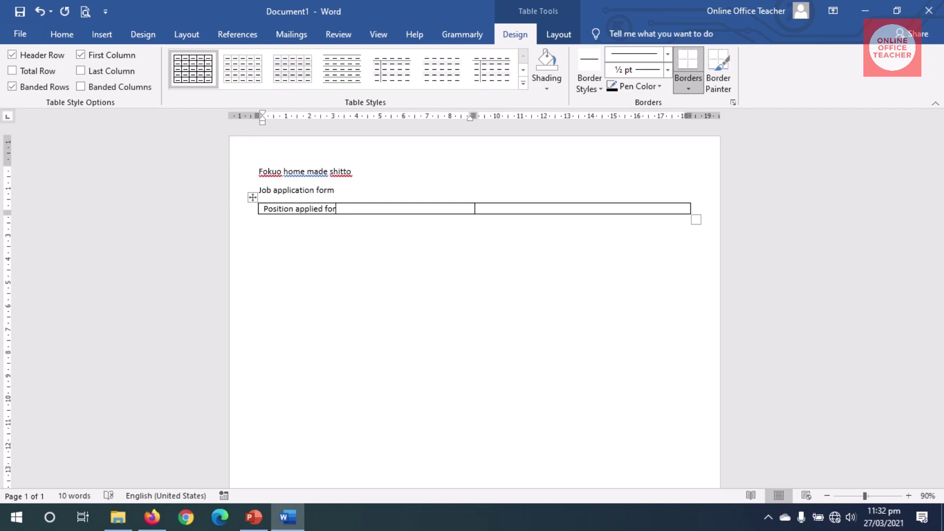
Insert a table of two columns and six rows below the position table, leaving a blank line between them
{"action": "key", "text": "Down"}
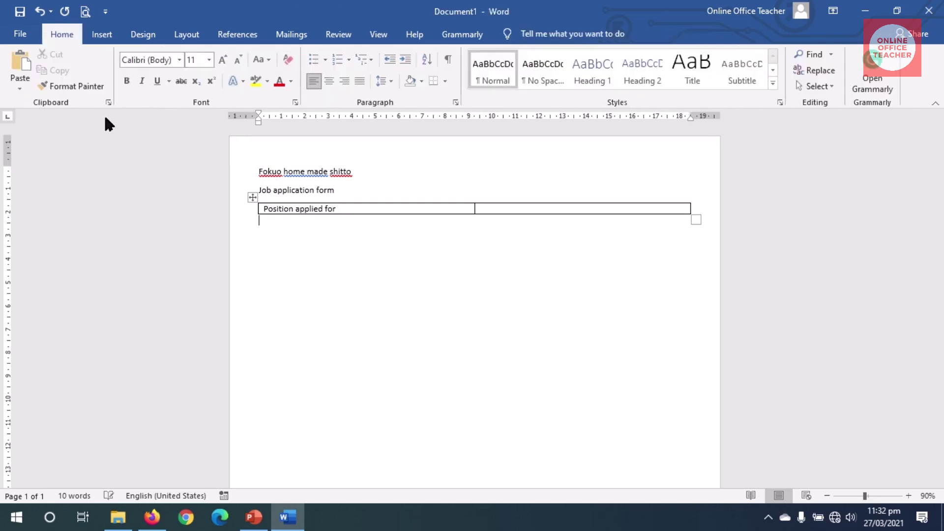
{"action": "key", "text": "Return"}
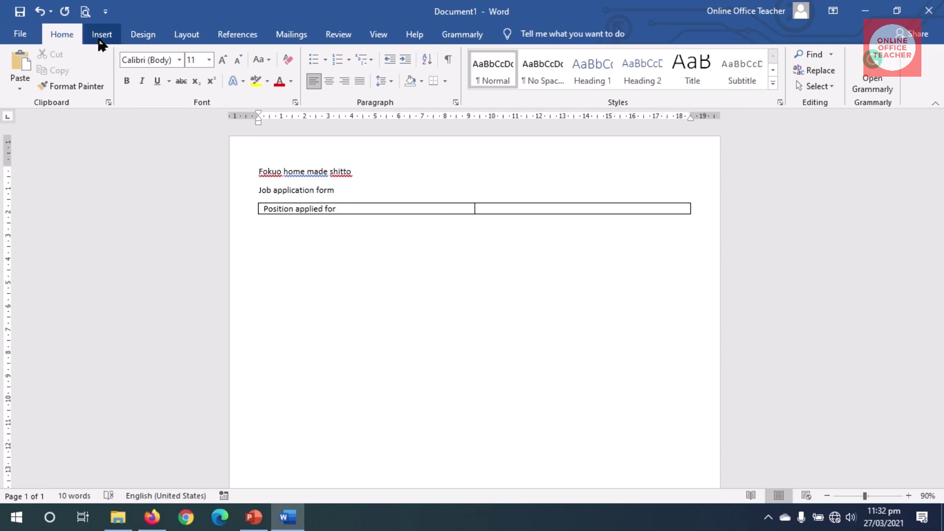
{"action": "left_click", "coordinate": [100, 36]}
{"action": "left_click", "coordinate": [99, 74]}
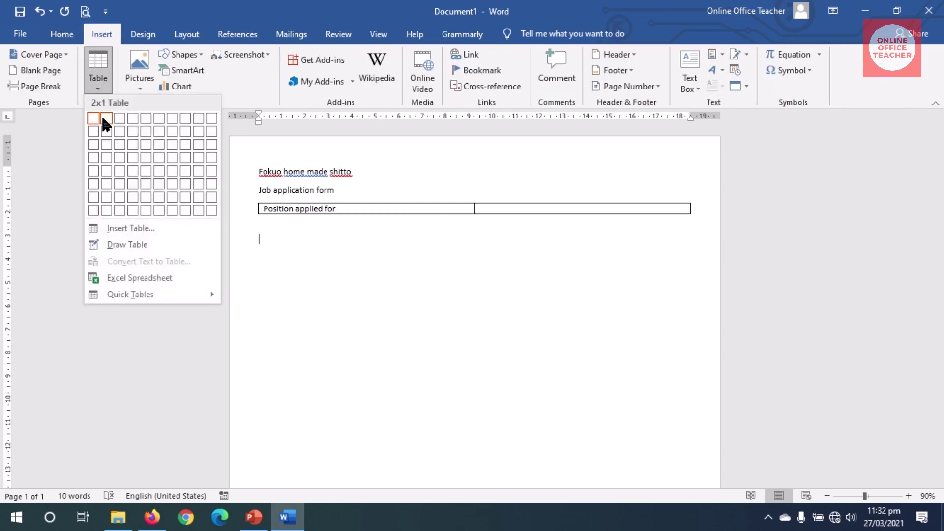
{"action": "left_click", "coordinate": [106, 182]}
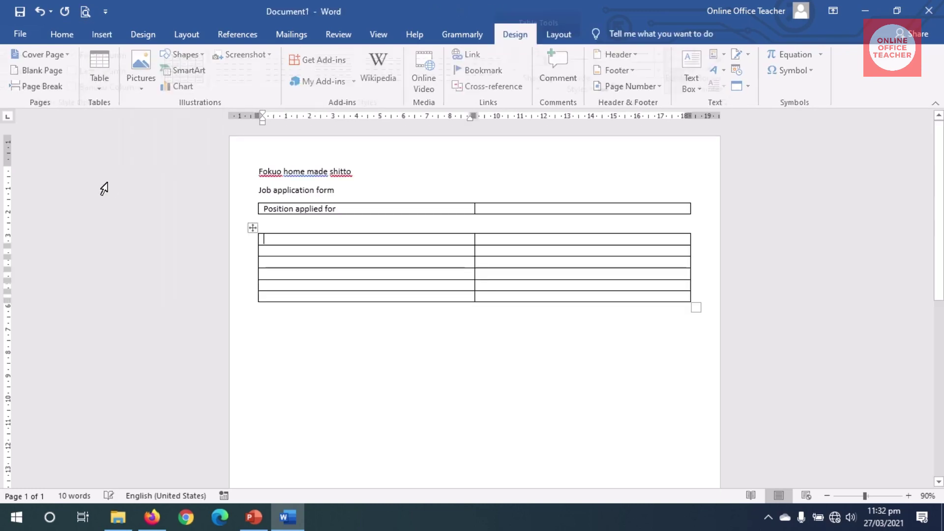
Enter "Personal details" in the new table's first row, and "Surname:" and "Given names:" in its second row
{"action": "type", "text": "p"}
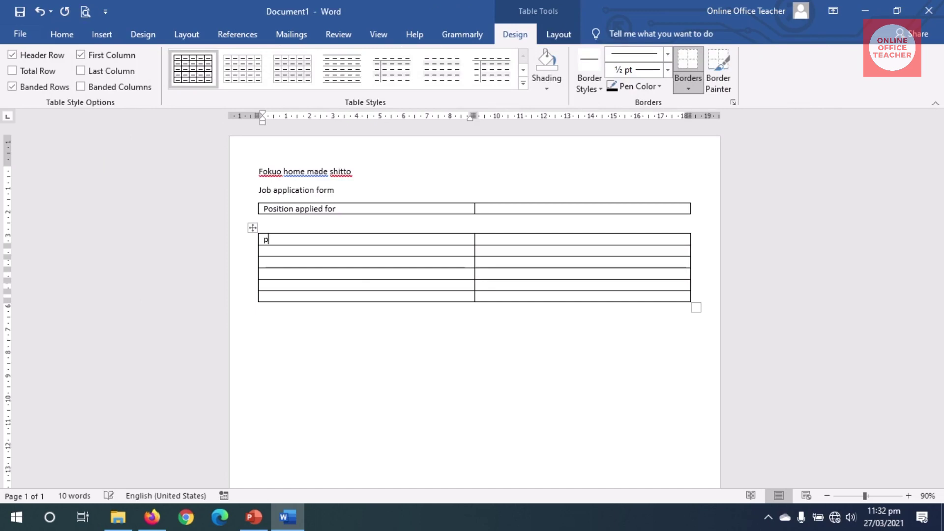
{"action": "type", "text": "ersonal details"}
{"action": "left_click", "coordinate": [264, 251]}
{"action": "type", "text": "surname:"}
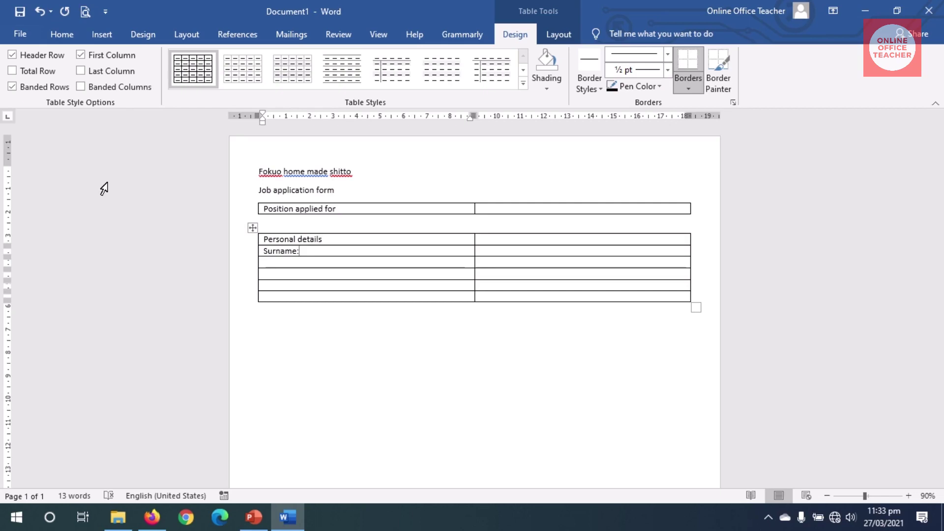
{"action": "key", "text": "Tab"}
{"action": "type", "text": "given names:"}
Enter "Preferred Names" in the third row's first cell, fixing the first word with the suggested spelling "Preferred"
{"action": "key", "text": "Tab"}
{"action": "type", "text": "pr"}
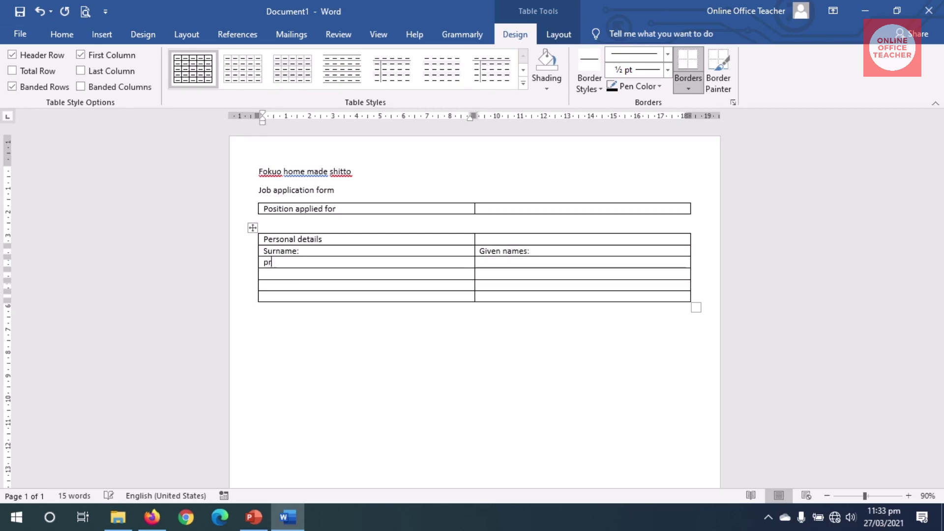
{"action": "type", "text": "effered N"}
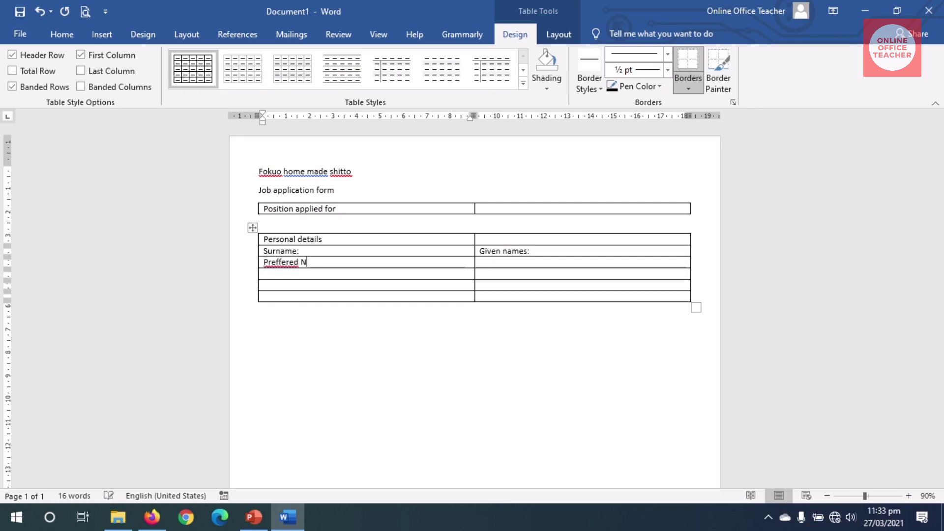
{"action": "type", "text": "ames"}
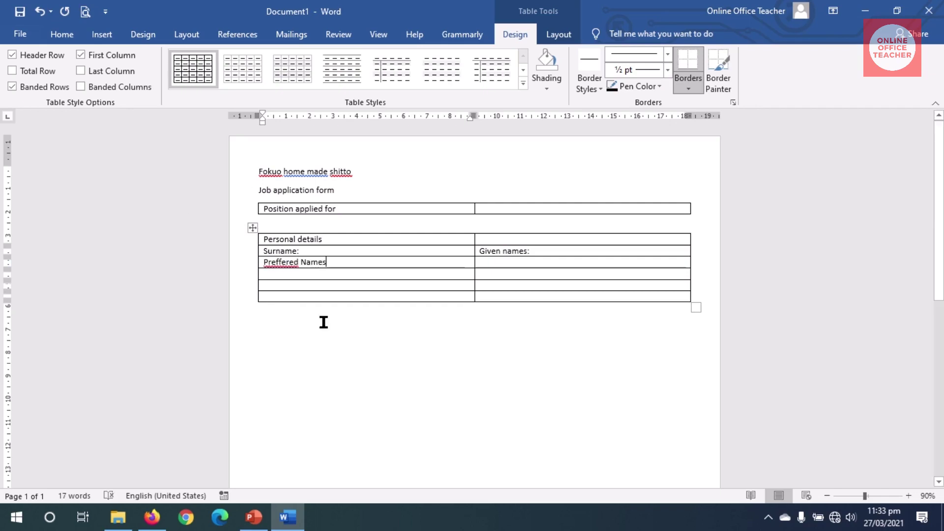
{"action": "right_click", "coordinate": [285, 263]}
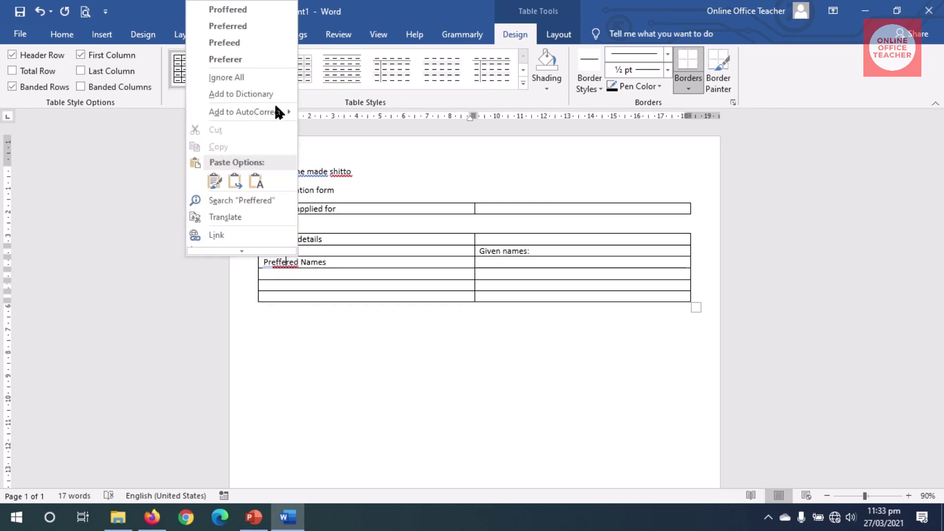
{"action": "left_click", "coordinate": [252, 25]}
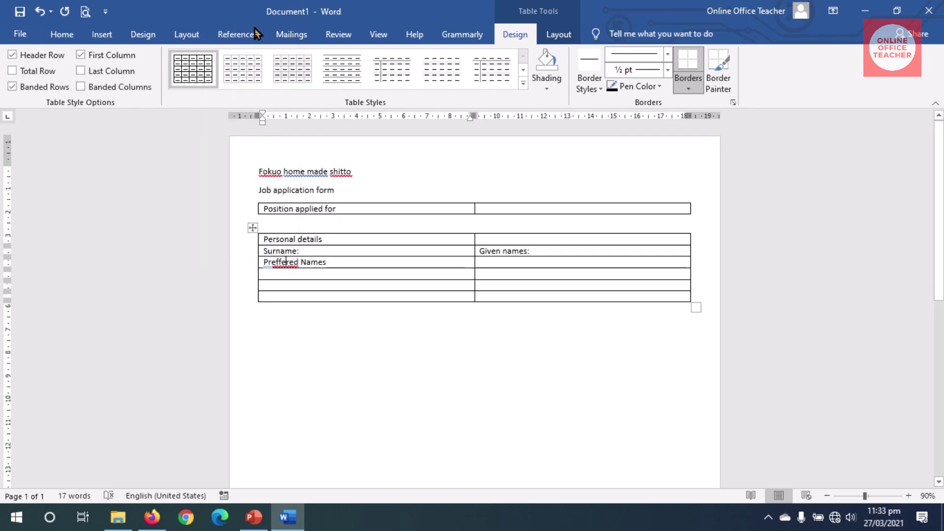
Fill the remaining personal details rows with the labels "Address:", "Phone 1:", "Phone 2:" and "Email:"
{"action": "left_click", "coordinate": [378, 278]}
{"action": "type", "text": "address:"}
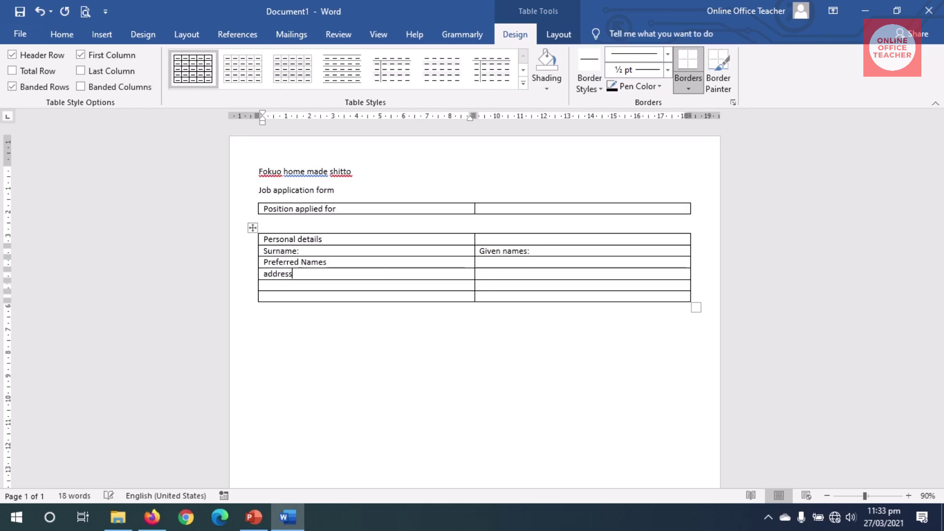
{"action": "left_click", "coordinate": [366, 285]}
{"action": "type", "text": "phone 1:"}
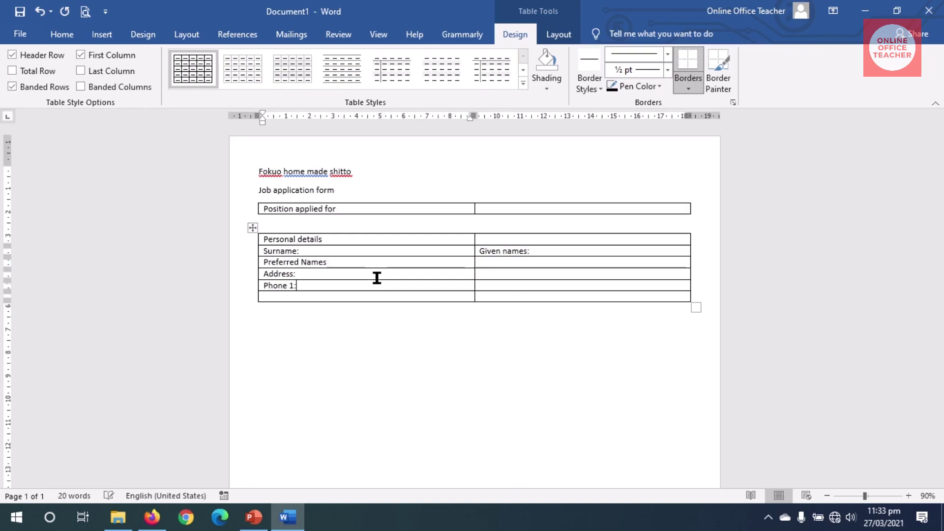
{"action": "key", "text": "Tab"}
{"action": "type", "text": "phone 2:"}
{"action": "key", "text": "Tab"}
{"action": "type", "text": "email:"}
Insert a table of three columns and six rows below the personal details table, leaving a blank line between them
{"action": "key", "text": "Down"}
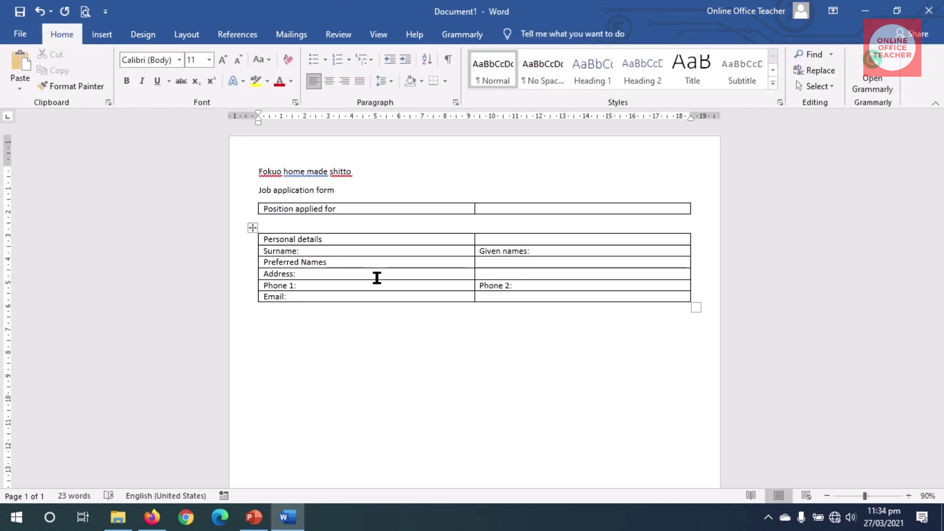
{"action": "key", "text": "Return"}
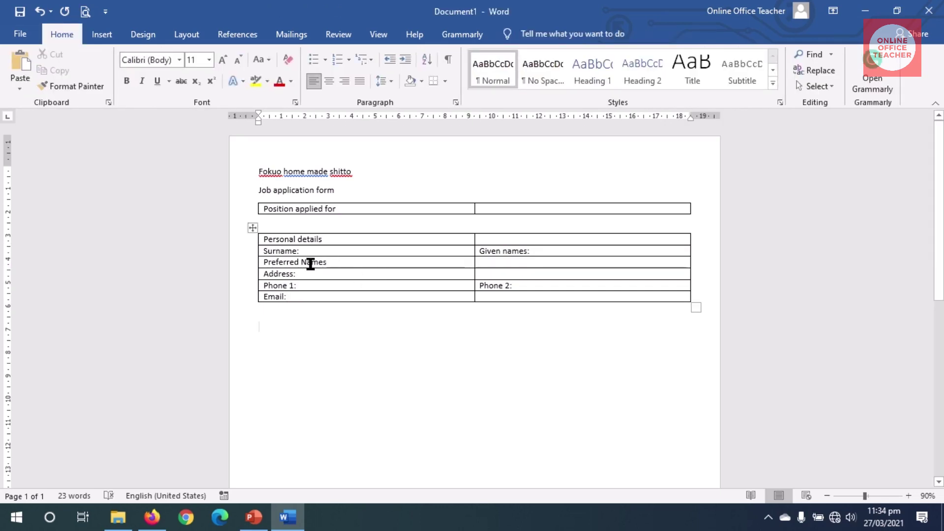
{"action": "left_click", "coordinate": [103, 34]}
{"action": "left_click", "coordinate": [97, 76]}
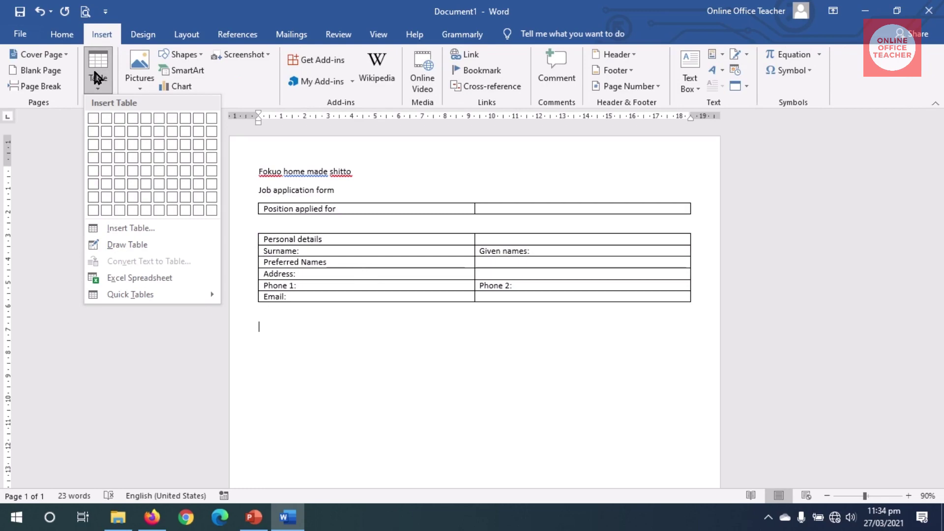
{"action": "left_click", "coordinate": [119, 181]}
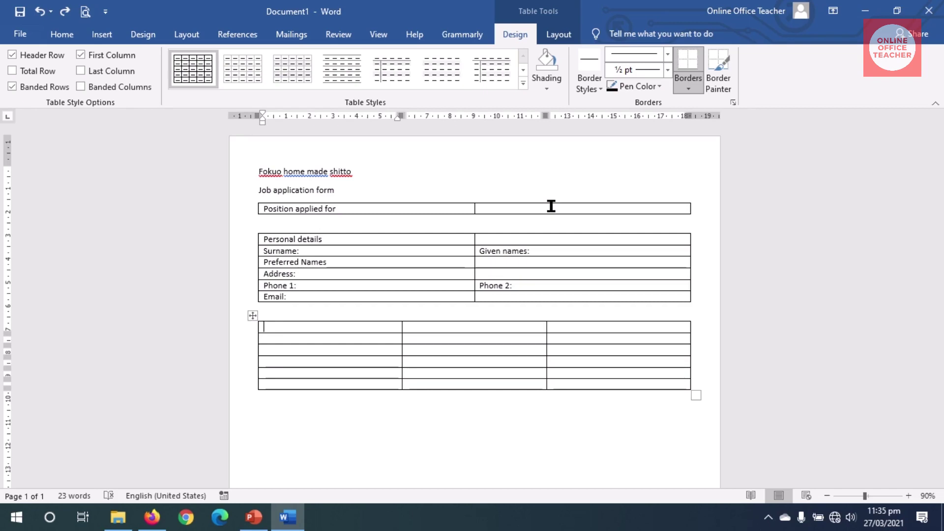
Enter "Educational Background" in the first cell of the three-column table
{"action": "key", "text": "BackSpace"}
{"action": "key", "text": "BackSpace"}
{"action": "key", "text": "BackSpace"}
{"action": "type", "text": "ed"}
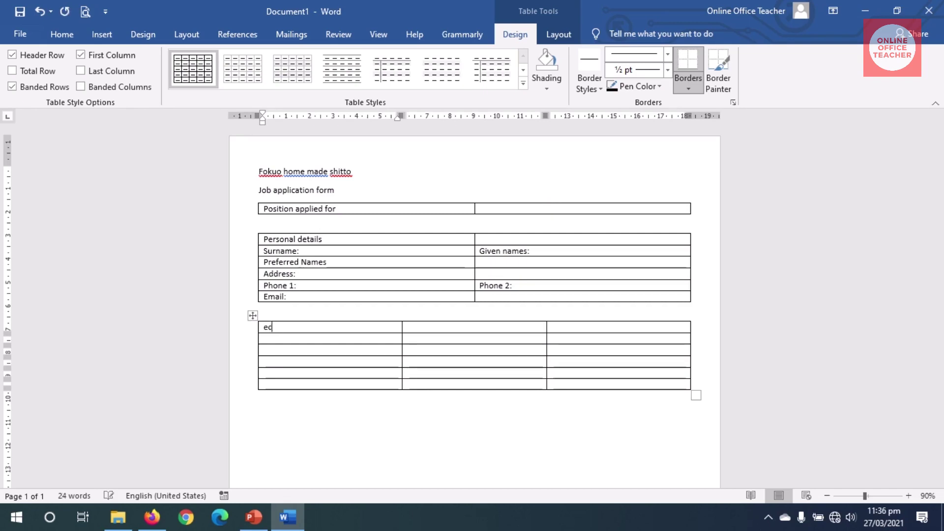
{"action": "type", "text": "ucational Background"}
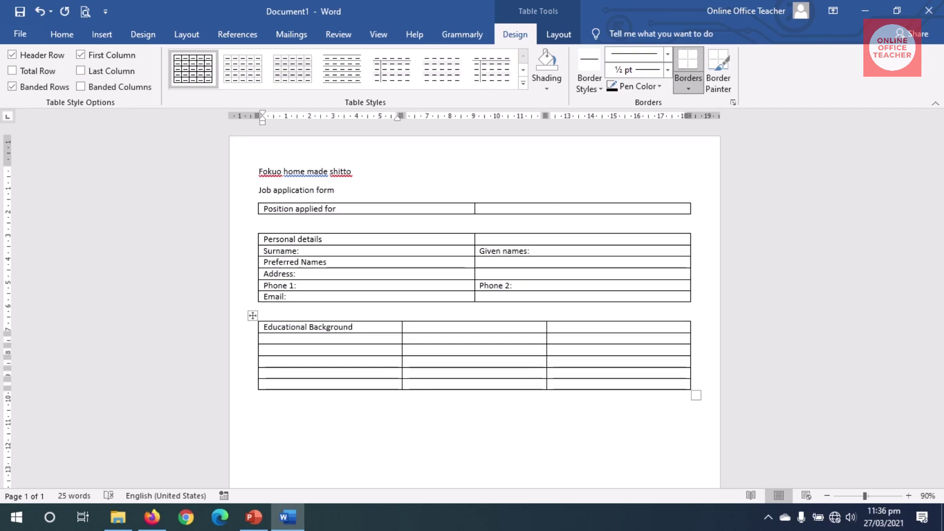
Enter the column headings "Qualification", "institution" and "Year Completed" in the second row of the educational background table
{"action": "left_click", "coordinate": [264, 339]}
{"action": "type", "text": "qualification"}
{"action": "key", "text": "Tab"}
{"action": "type", "text": "institut"}
{"action": "left_click", "coordinate": [592, 339]}
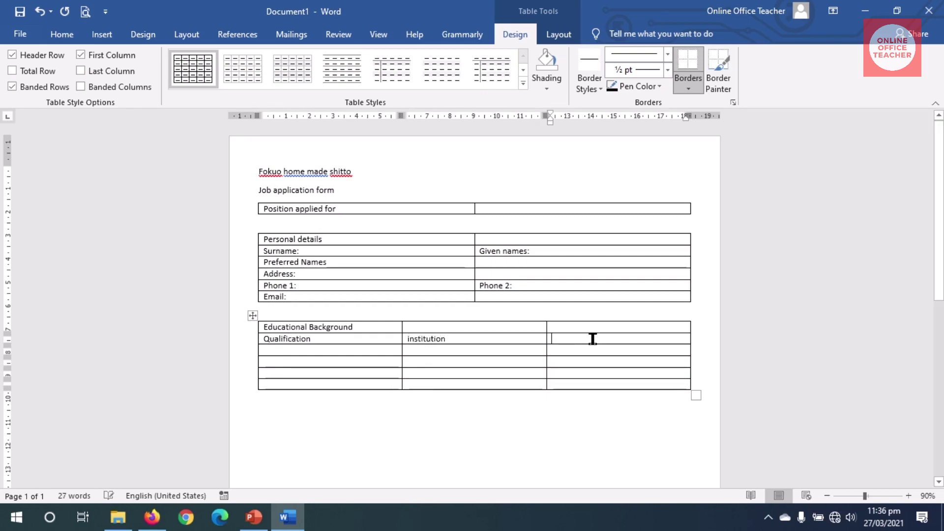
{"action": "type", "text": "year Completed"}
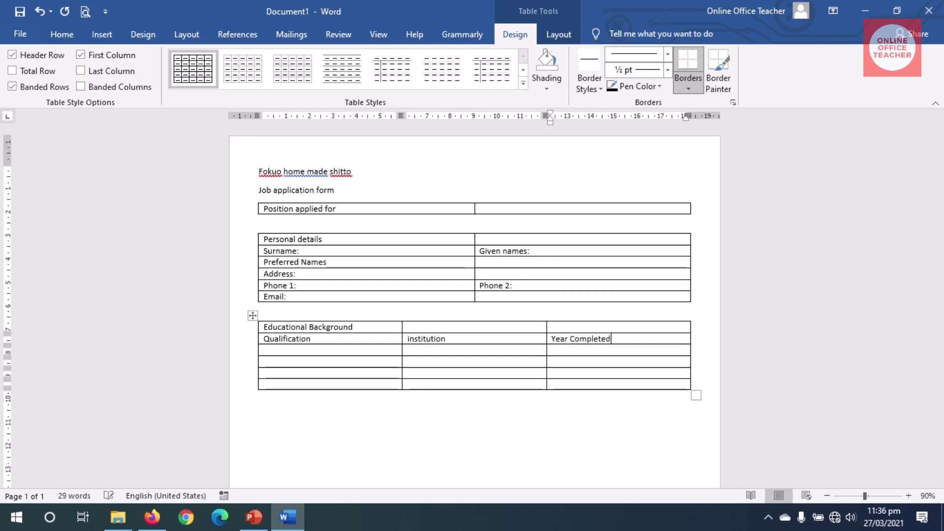
{"action": "left_click_drag", "start_coordinate": [349, 347], "coordinate": [355, 379]}
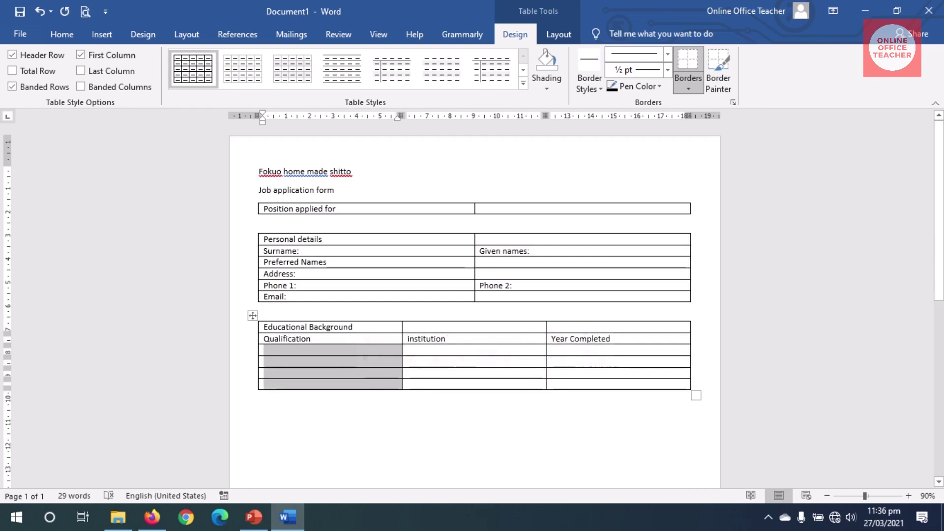
Add the line "Are you currently undergoing study/training? (Tick One) Yes [ ] No [ ]" below the educational background table, leaving a blank line between them
{"action": "left_click", "coordinate": [260, 400]}
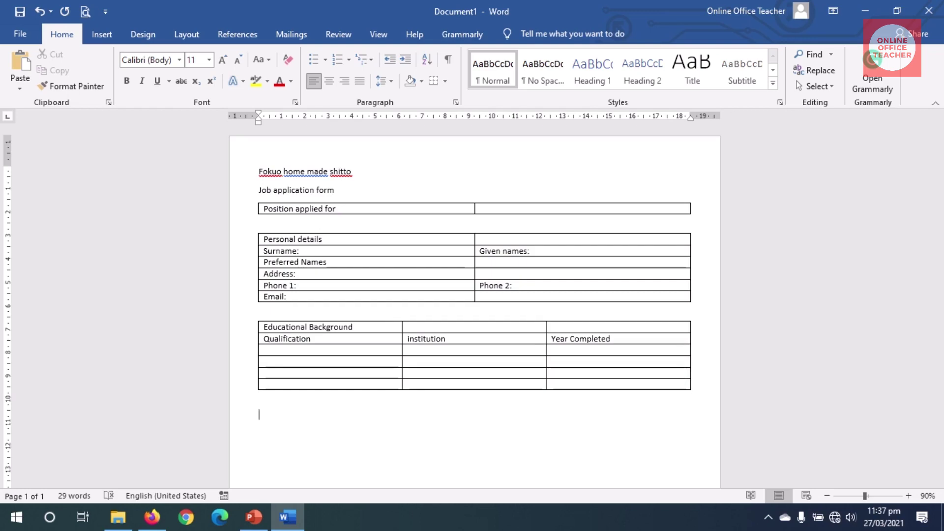
{"action": "type", "text": "are you currently undergoing study/training? (Tick (One) Yes [  ]   No [  ]"}
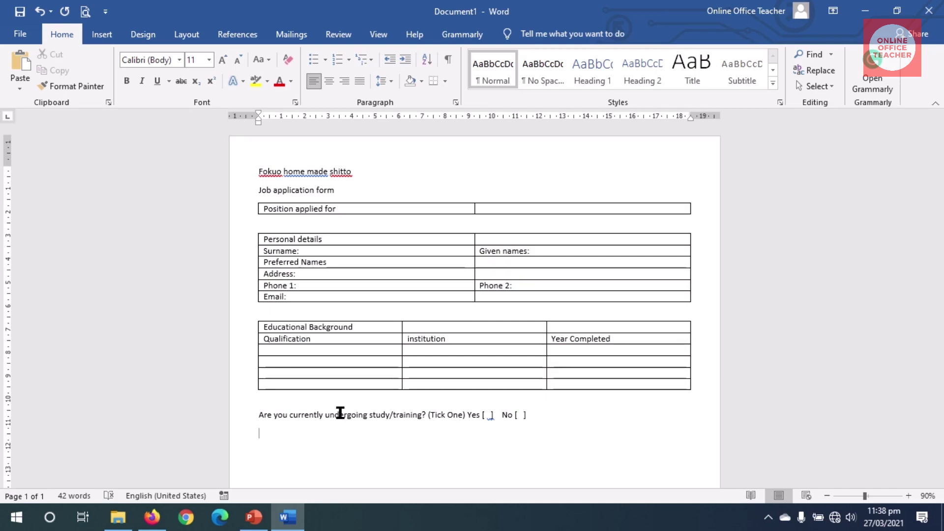
Insert a table of four columns and six rows below the study/training question
{"action": "left_click", "coordinate": [101, 34]}
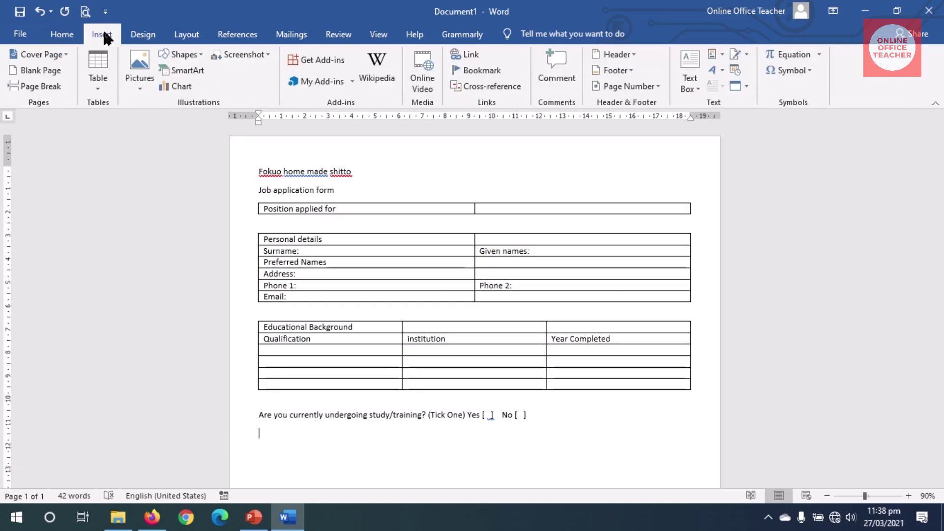
{"action": "left_click", "coordinate": [100, 58]}
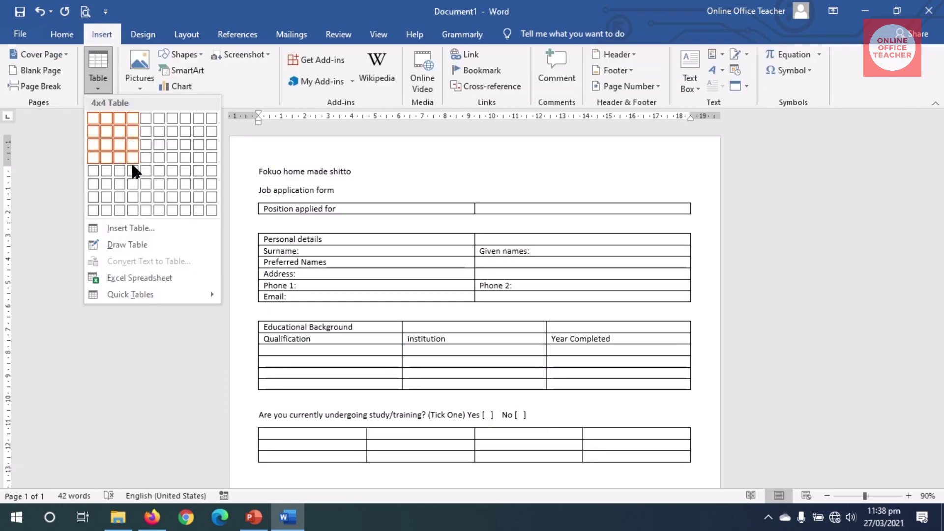
{"action": "left_click", "coordinate": [135, 181]}
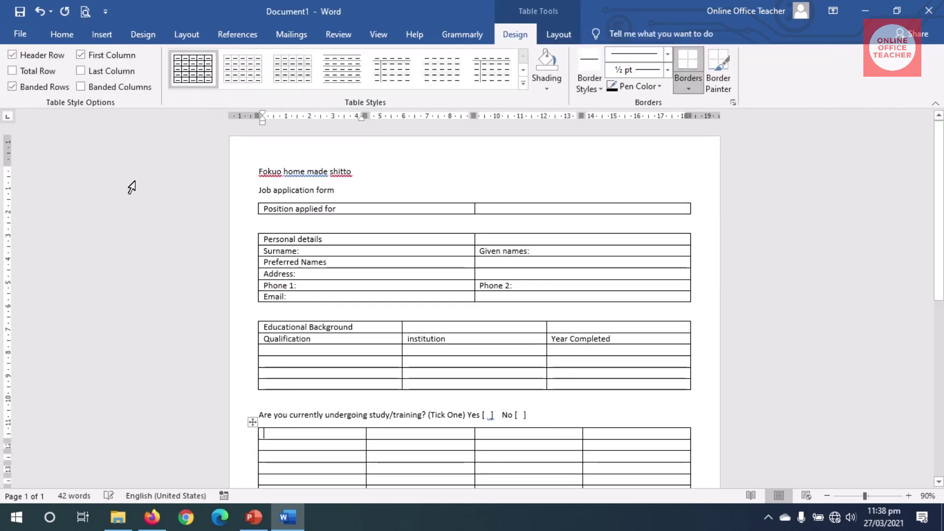
Merge the first row of the four-column table into one cell and enter "Work experience (most recent first)" in it
{"action": "left_click_drag", "start_coordinate": [301, 432], "coordinate": [600, 434]}
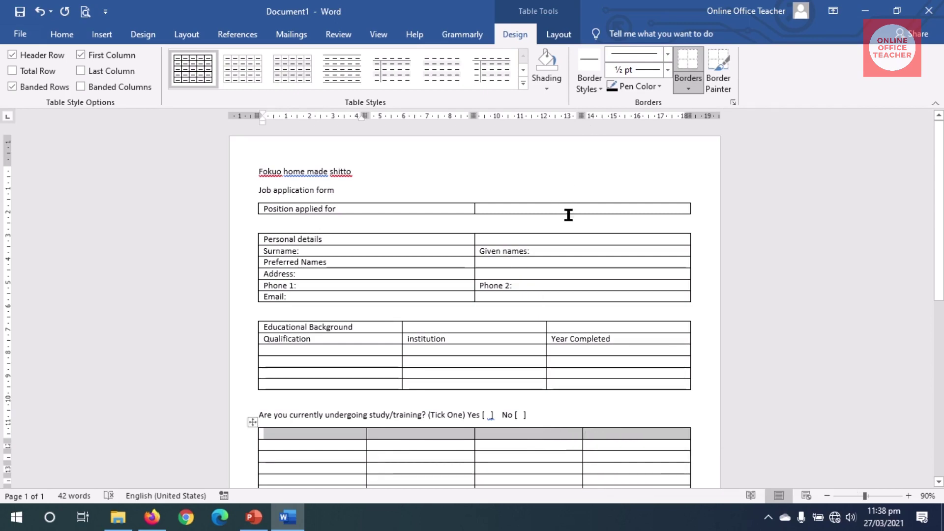
{"action": "left_click", "coordinate": [559, 35]}
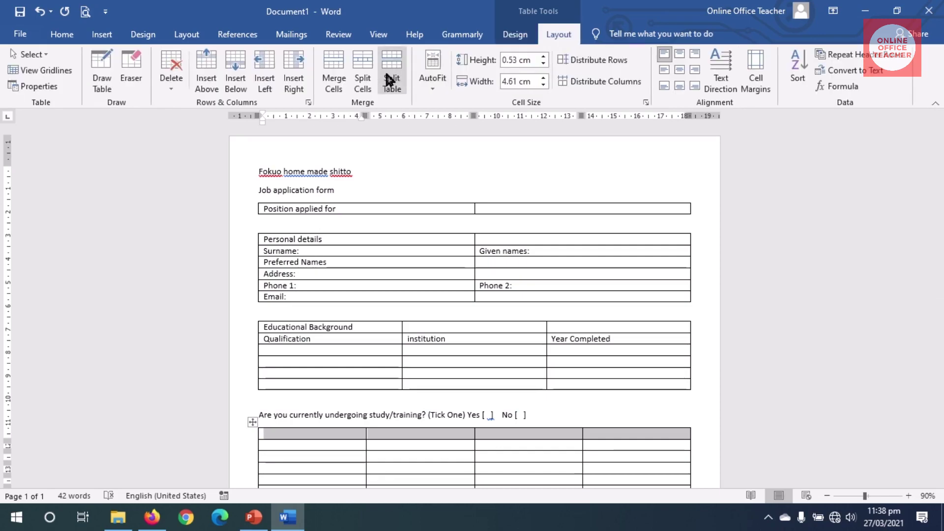
{"action": "left_click", "coordinate": [329, 69]}
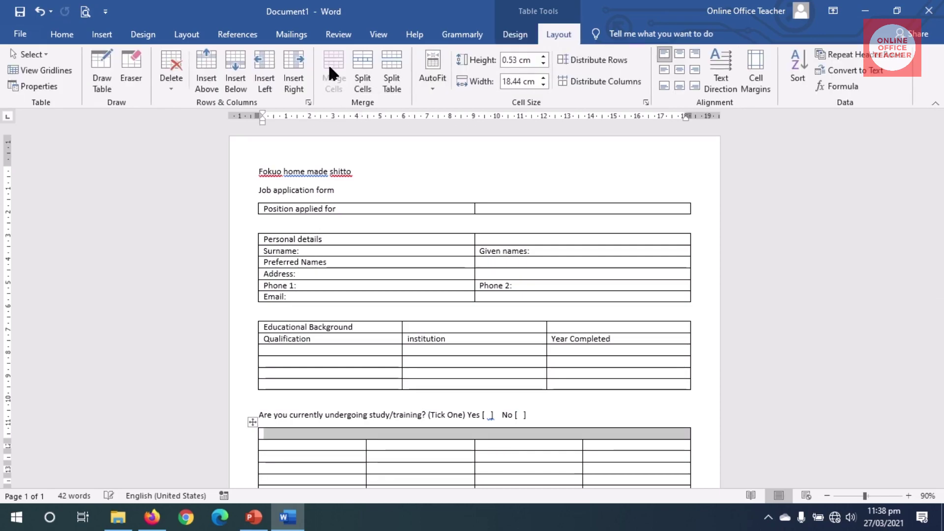
{"action": "type", "text": "work experience"}
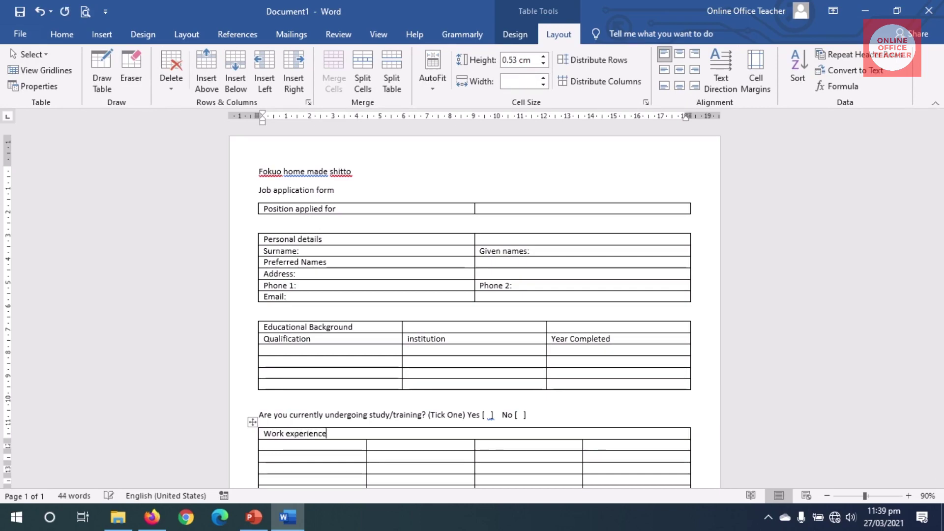
{"action": "type", "text": " (most recent first)"}
Enter the column headings "Employer", "Dates", "Position held" and "Reasons for leaving" in the second row of the work experience table
{"action": "key", "text": "Tab"}
{"action": "type", "text": "em"}
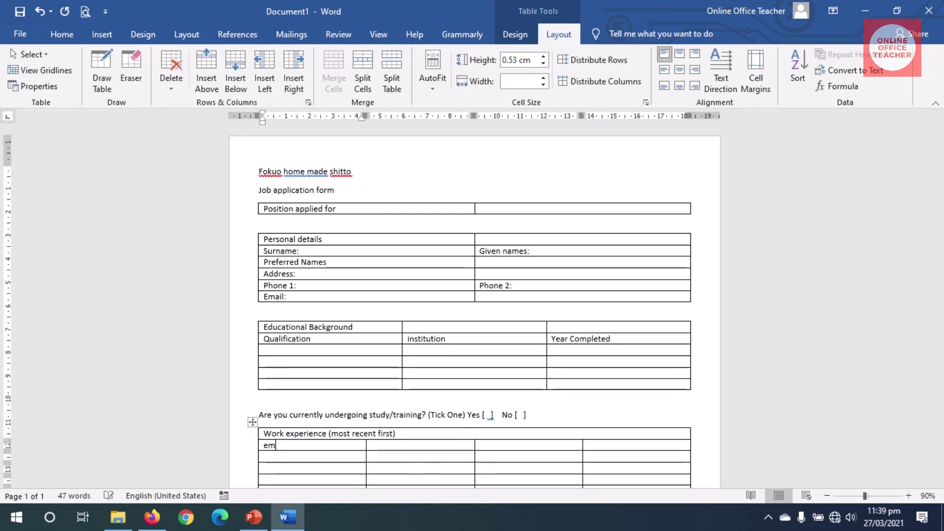
{"action": "type", "text": "plyer"}
{"action": "key", "text": "BackSpace"}
{"action": "key", "text": "BackSpace"}
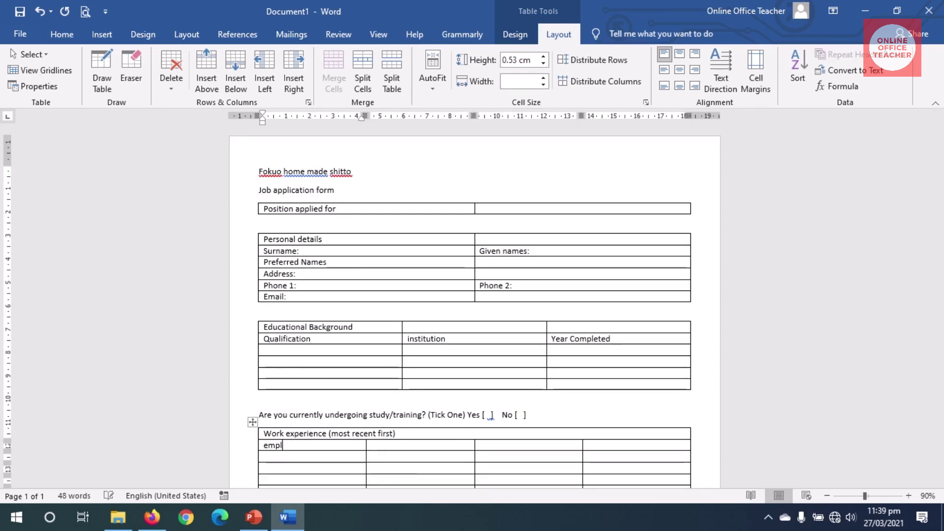
{"action": "type", "text": "oyer"}
{"action": "key", "text": "Tab"}
{"action": "type", "text": "d"}
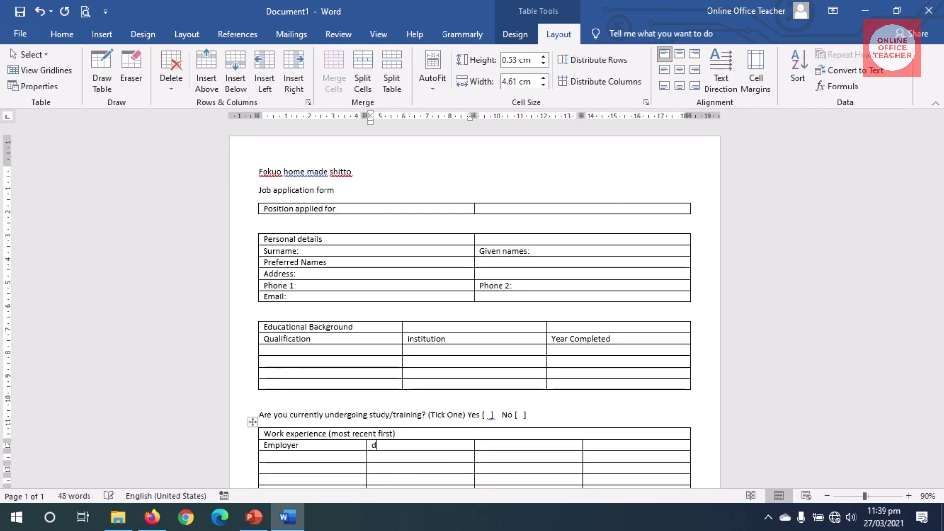
{"action": "type", "text": "ates"}
{"action": "key", "text": "Tab"}
{"action": "type", "text": "pos"}
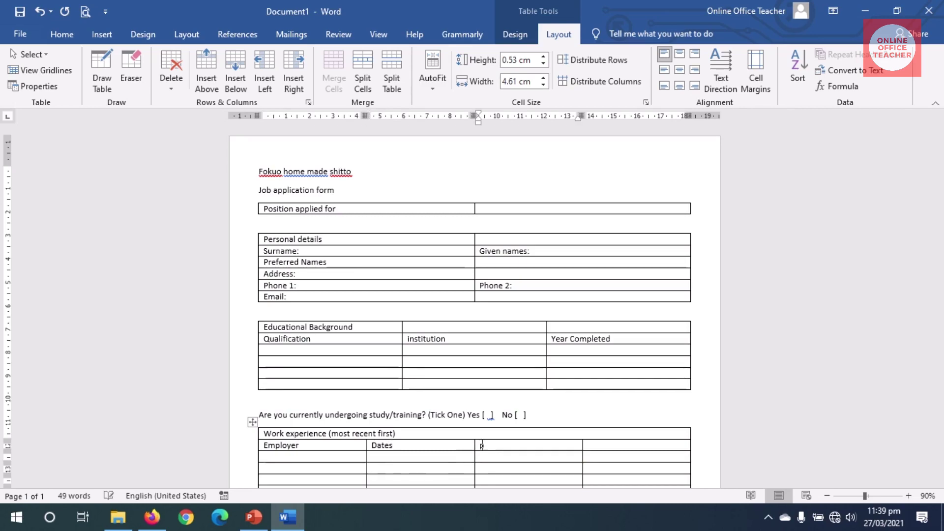
{"action": "type", "text": "ition held"}
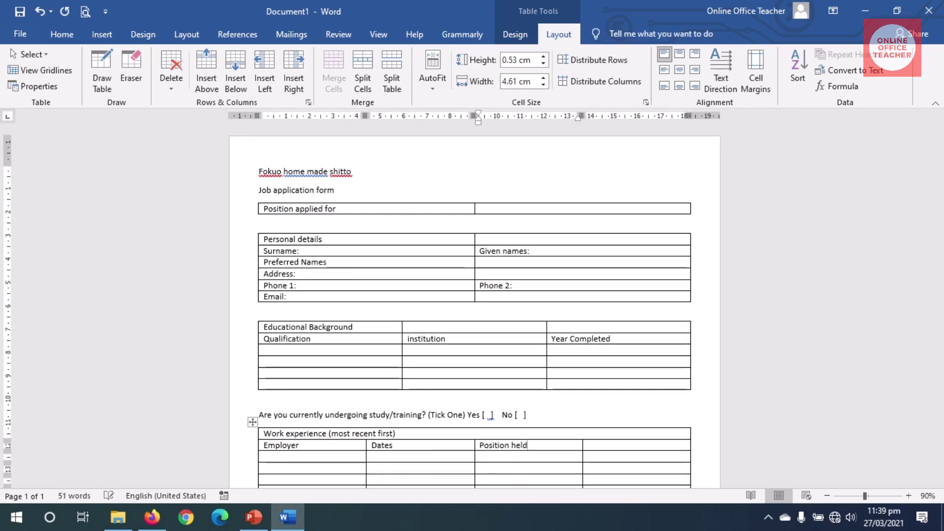
{"action": "key", "text": "Tab"}
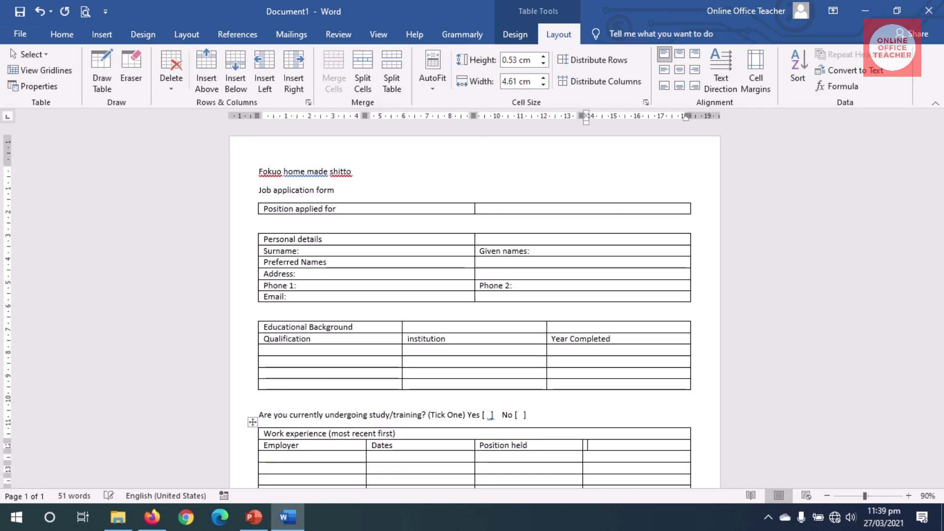
{"action": "type", "text": "reasons for"}
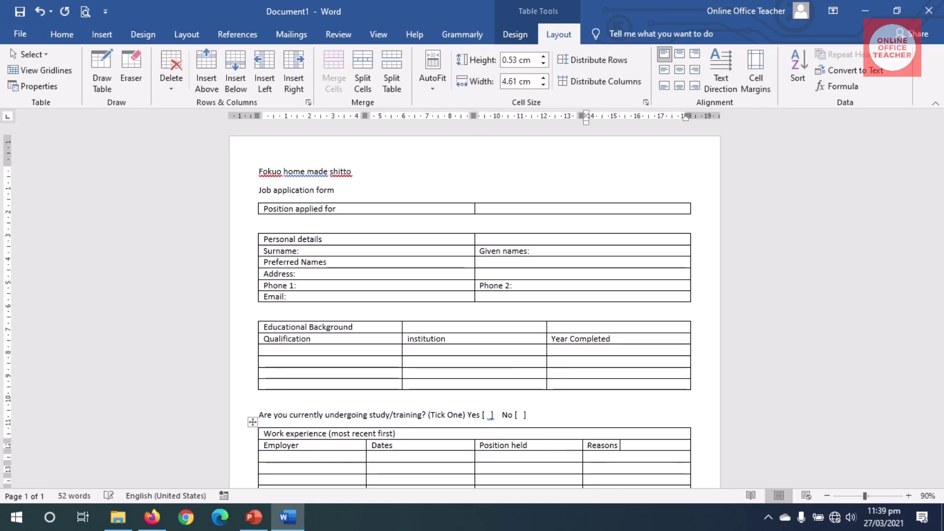
{"action": "type", "text": " leaving"}
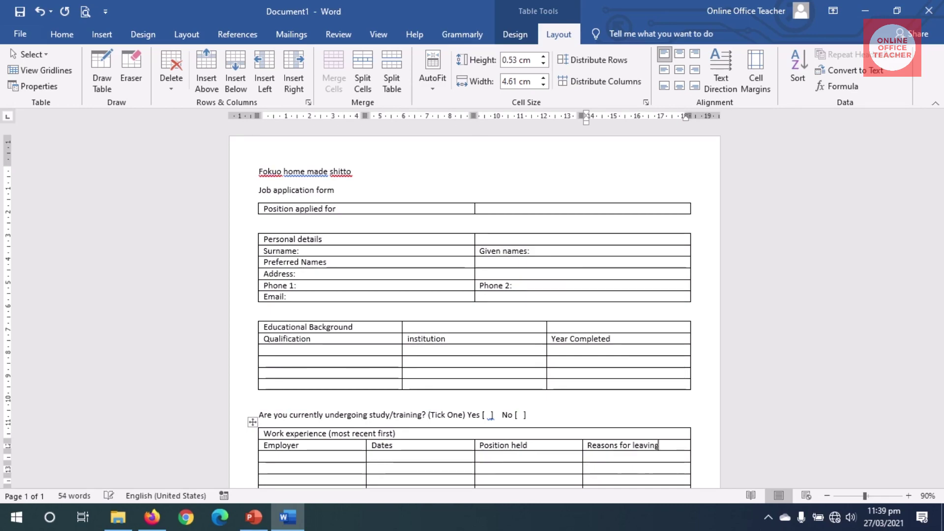
Insert a single-cell table below the work experience table, leaving a blank line between them, and enter "Refernces" in it
{"action": "scroll", "coordinate": [445, 462], "scroll_direction": "down", "scroll_amount": 2}
{"action": "left_click", "coordinate": [445, 463]}
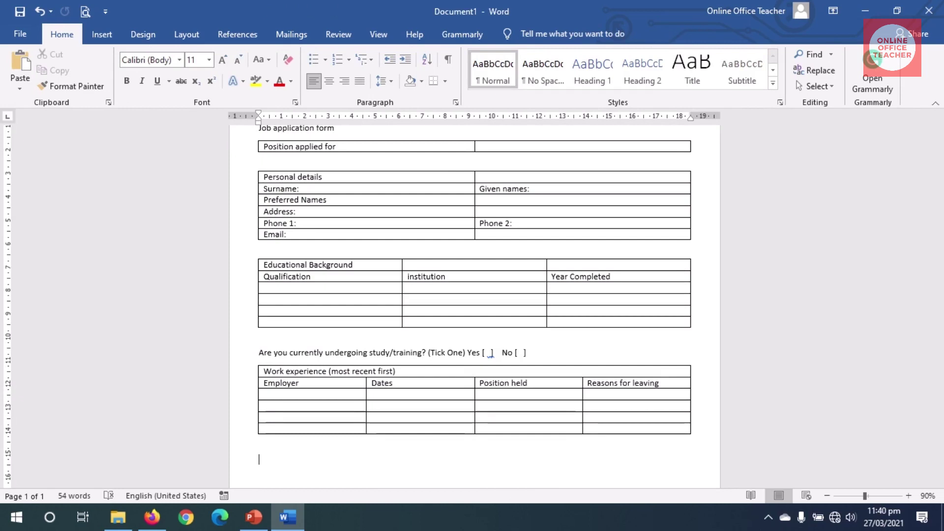
{"action": "scroll", "coordinate": [195, 314], "scroll_direction": "down", "scroll_amount": 1}
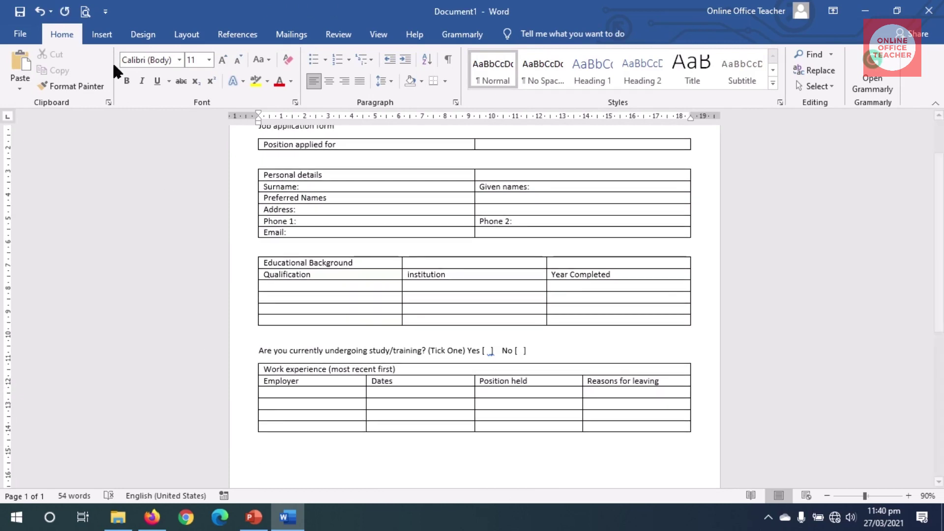
{"action": "left_click", "coordinate": [102, 34]}
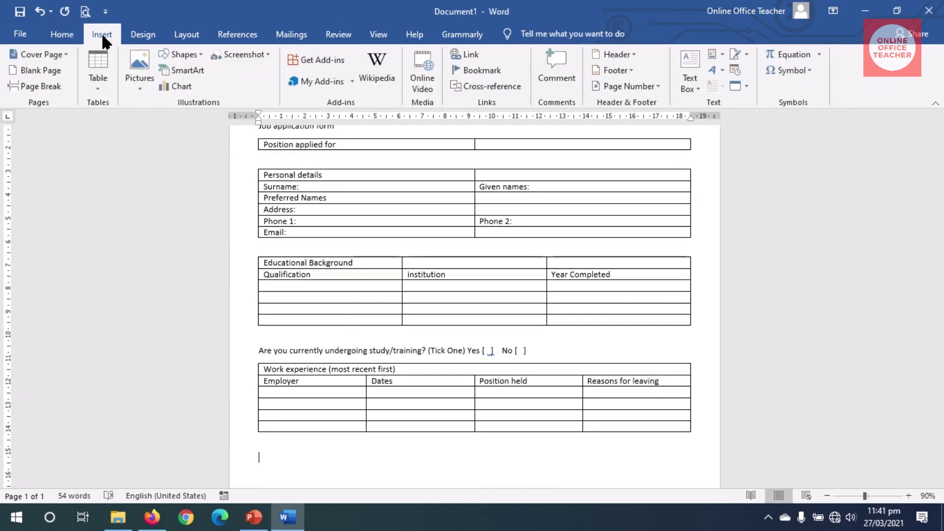
{"action": "left_click", "coordinate": [103, 67]}
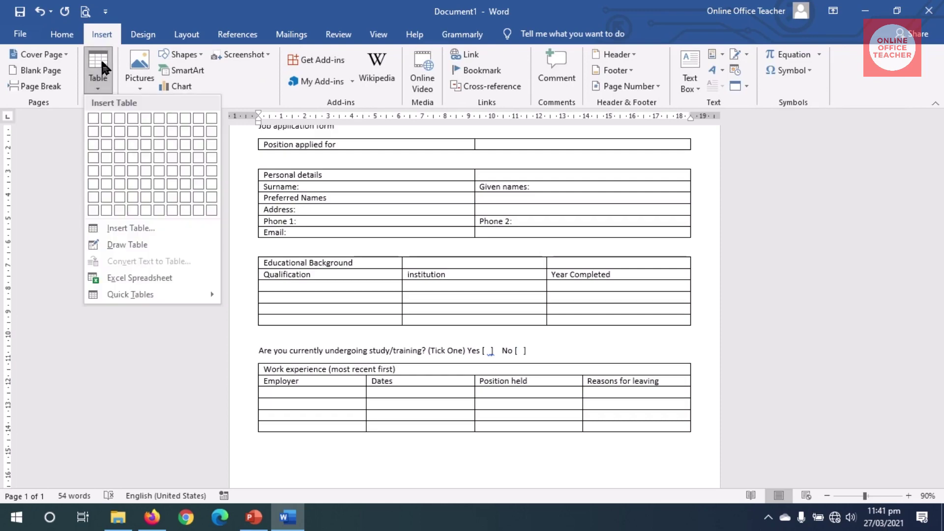
{"action": "left_click", "coordinate": [94, 121]}
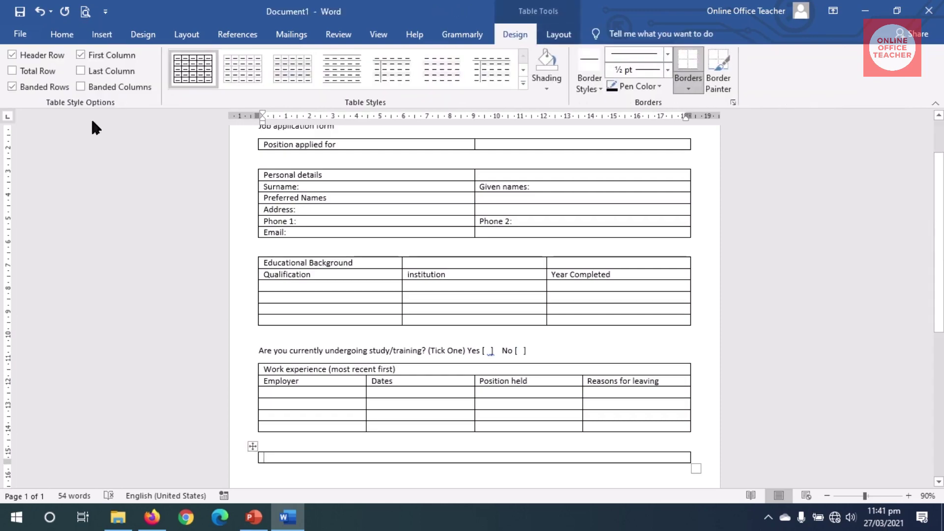
{"action": "type", "text": "refernces"}
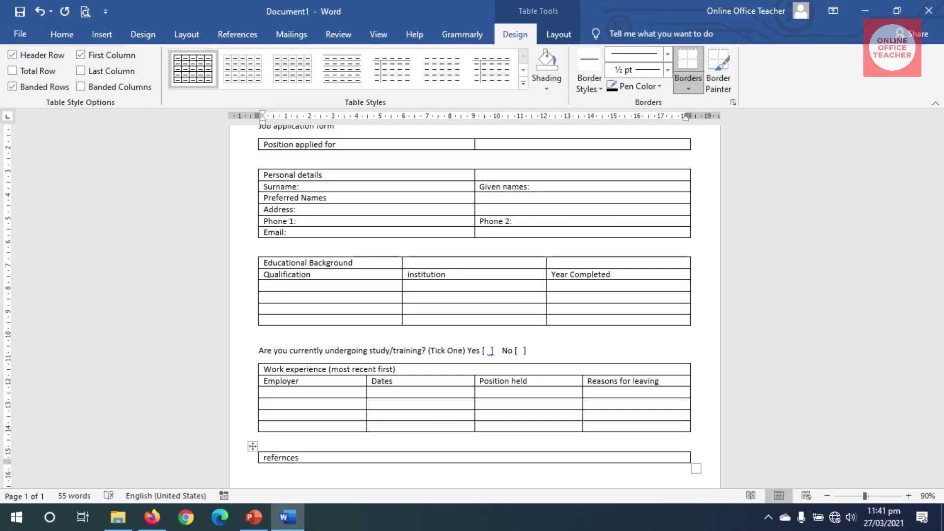
{"action": "key", "text": "Down"}
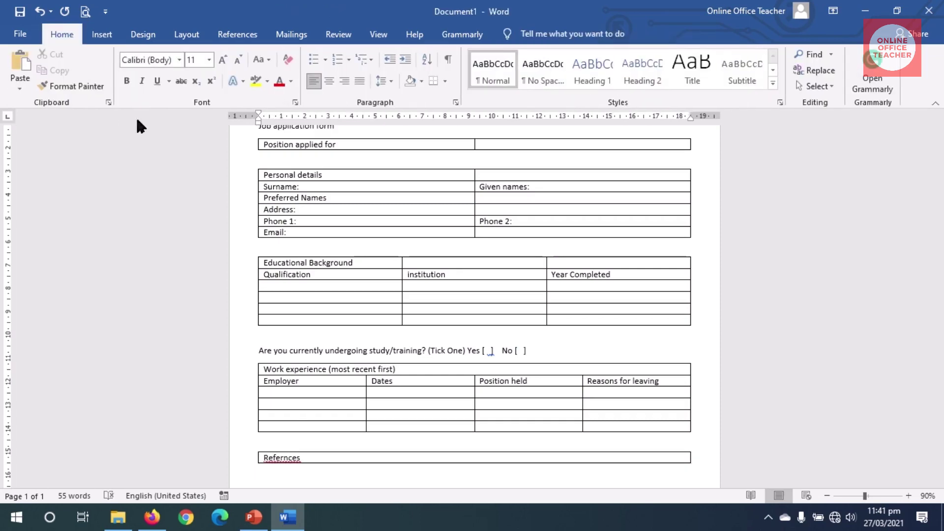
Below it, add "Do you agree to have referee contacted in relation to this application? (Tick One) Yes [ ] No [ ]" and "Please provide at least 2 referees."
{"action": "scroll", "coordinate": [140, 125], "scroll_direction": "down", "scroll_amount": 1}
{"action": "type", "text": "Do you agree to have referee contacted in relation "}
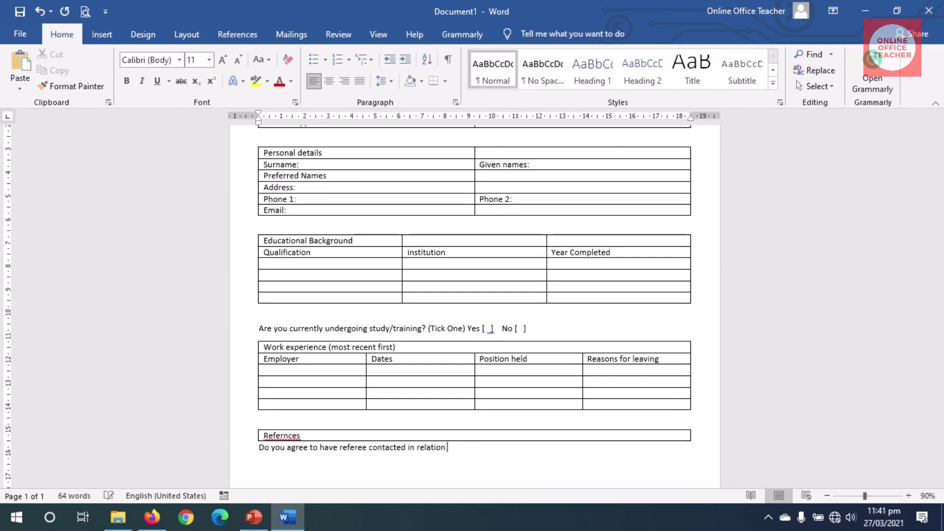
{"action": "type", "text": "to this application? (Tick One)"}
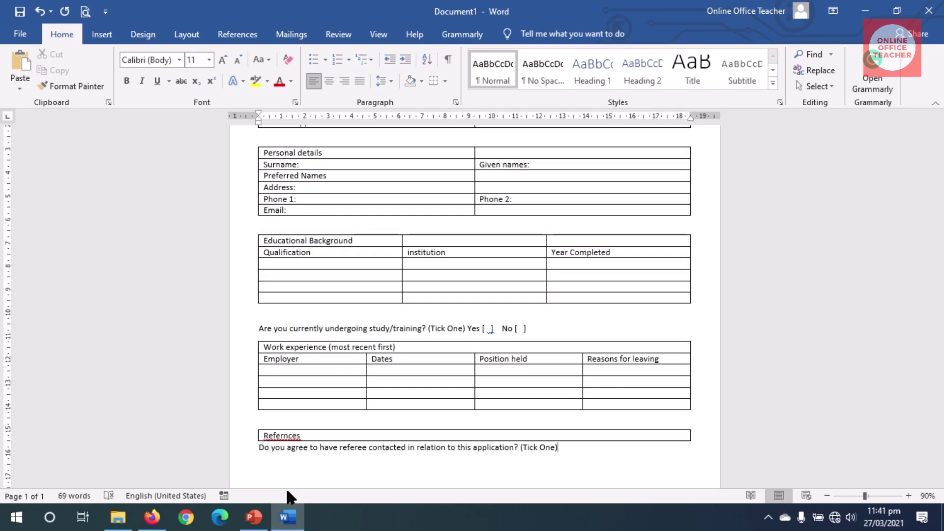
{"action": "type", "text": "Yes [ ]   No [ ]"}
{"action": "type", "text": "Please provide at least 2 re"}
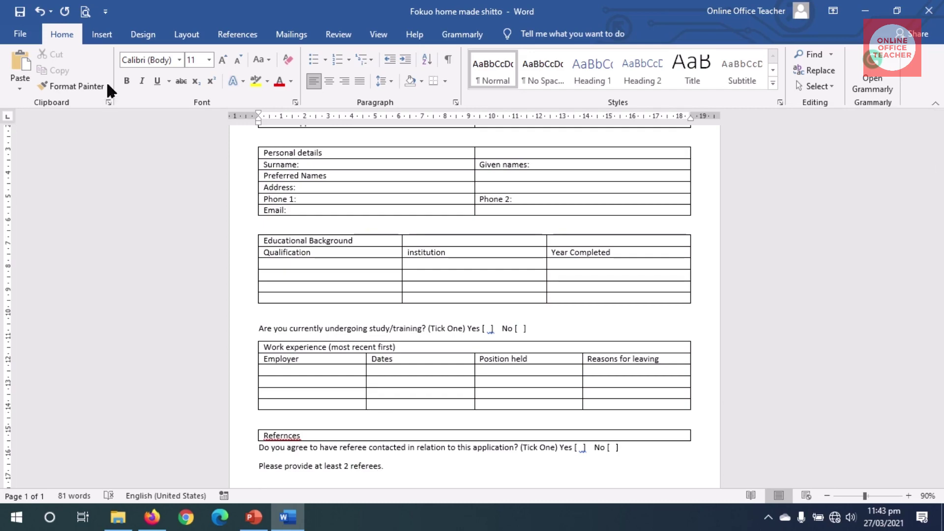
Insert a table of four columns and four rows below the line asking for at least 2 referees
{"action": "left_click", "coordinate": [102, 33]}
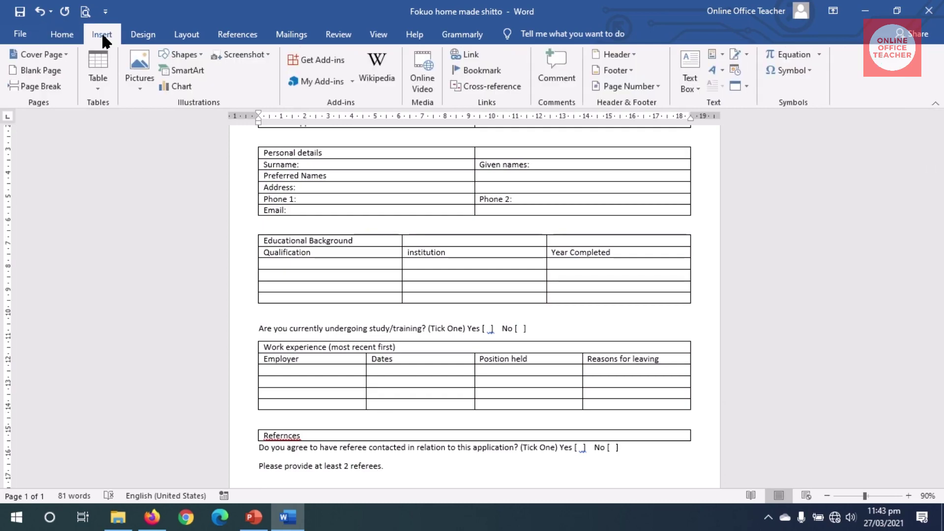
{"action": "left_click", "coordinate": [99, 63]}
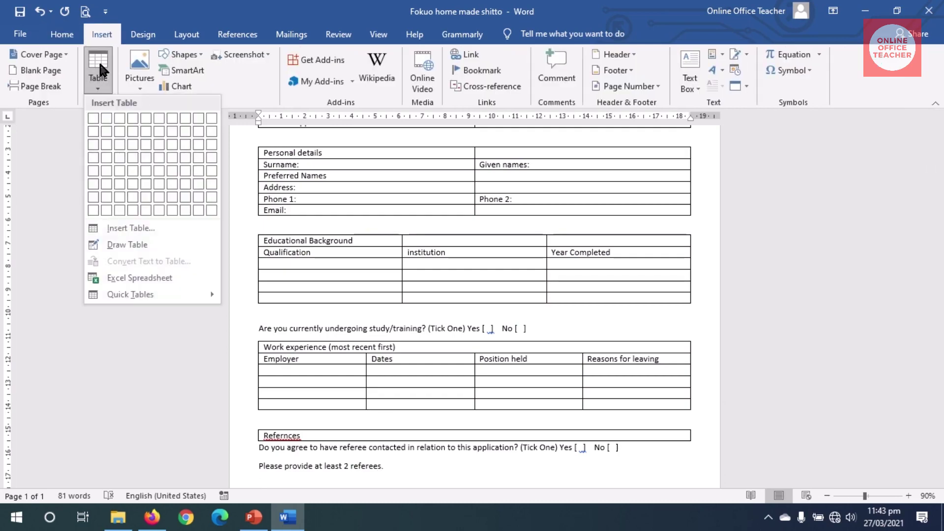
{"action": "left_click", "coordinate": [131, 148]}
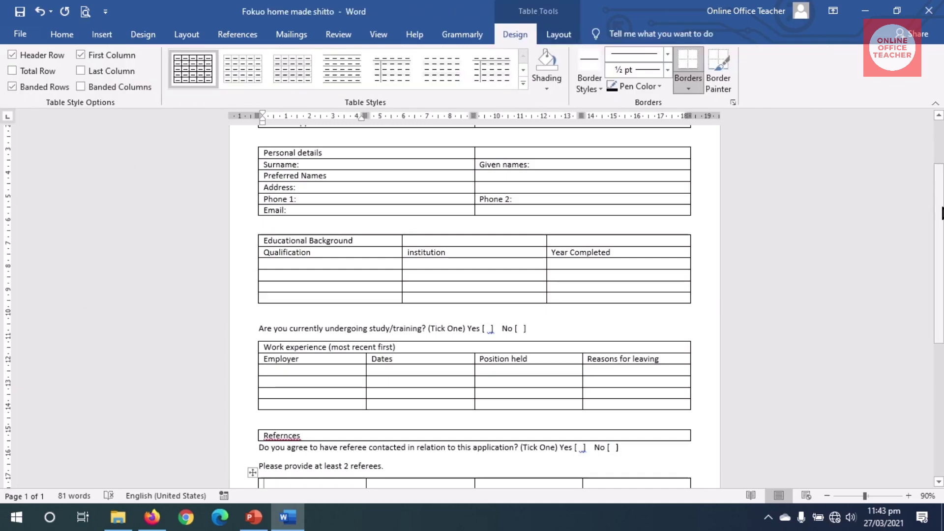
Enter the column headings "Name", "Job", "Relationship" and "Contact" in the first row of the referees table
{"action": "scroll", "coordinate": [940, 220], "scroll_direction": "down", "scroll_amount": 8}
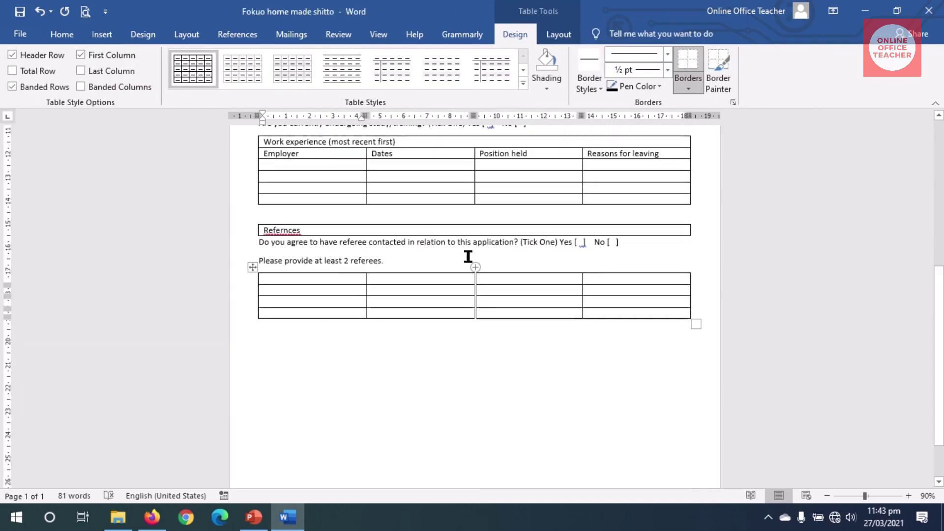
{"action": "type", "text": "name"}
{"action": "key", "text": "Tab"}
{"action": "type", "text": "job"}
{"action": "key", "text": "Tab"}
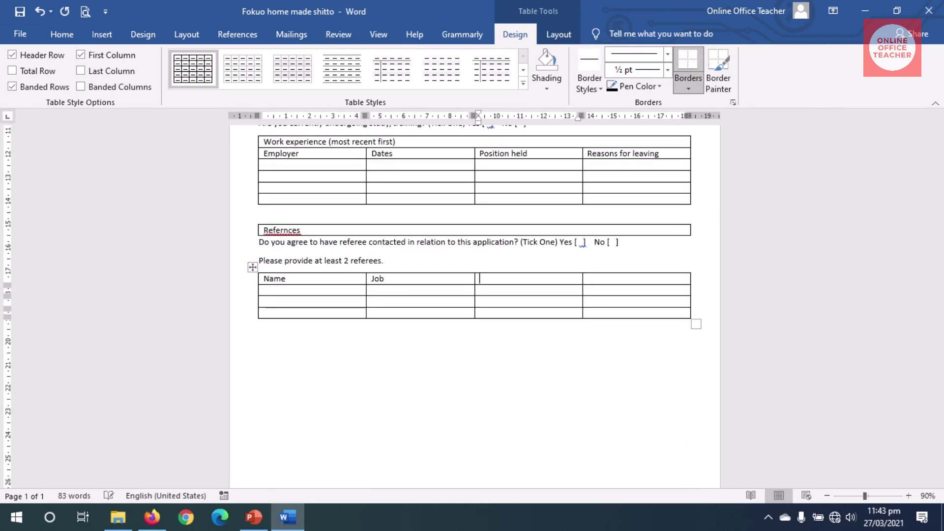
{"action": "type", "text": "relationship"}
{"action": "key", "text": "Tab"}
{"action": "key", "text": "Tab"}
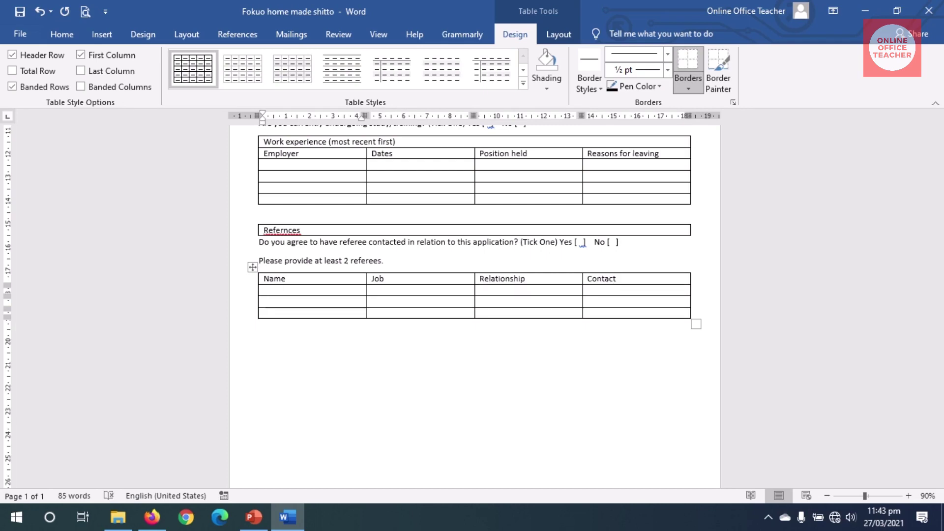
Below the referees table, add the line "What type of work are you available for? Part-time [ ] Full-time [ ] Casual [ ]"
{"action": "left_click", "coordinate": [258, 339]}
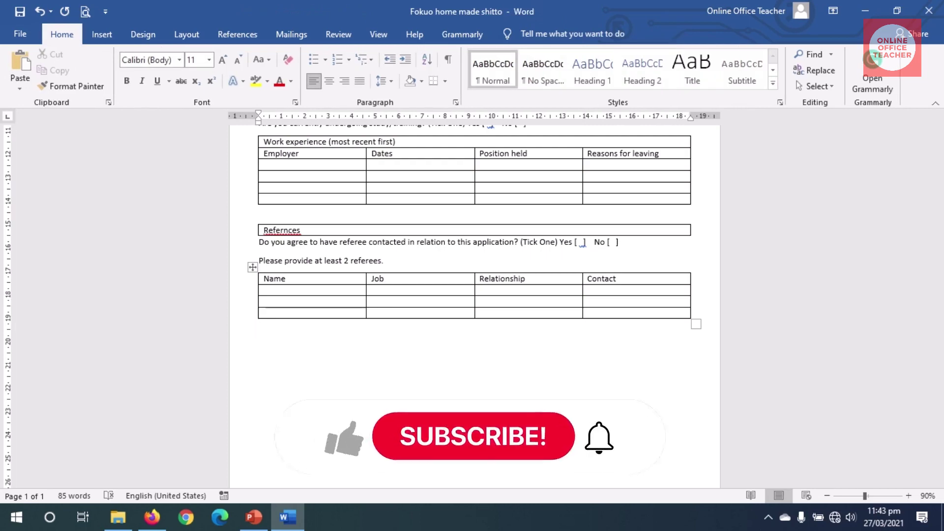
{"action": "type", "text": "What type of word"}
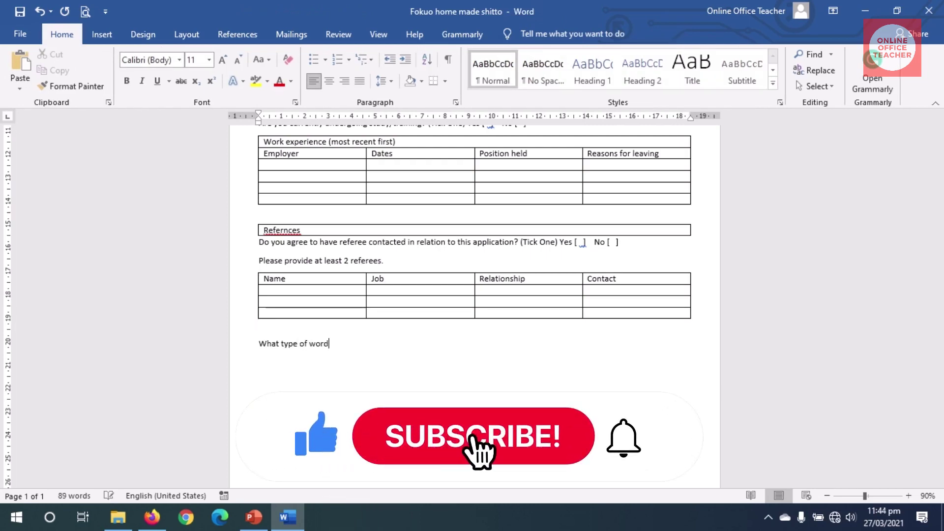
{"action": "key", "text": "BackSpace"}
{"action": "type", "text": "k are you av"}
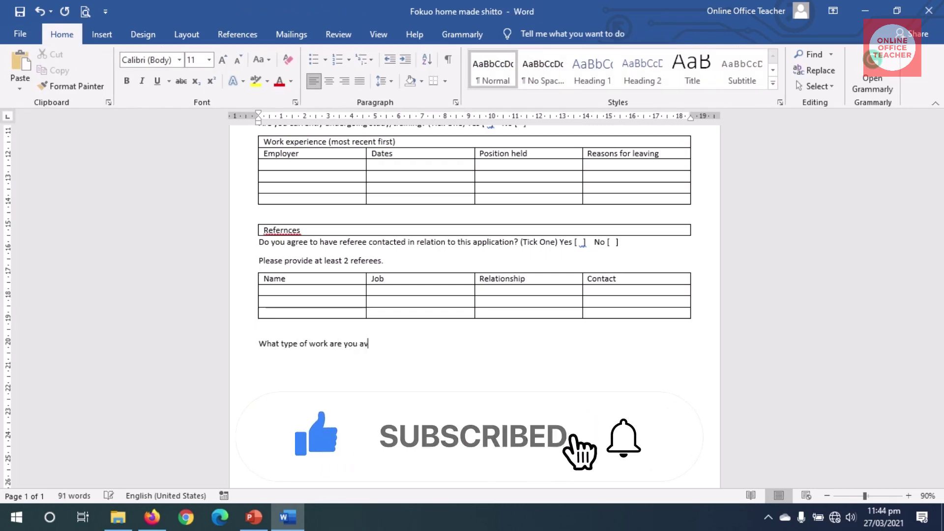
{"action": "type", "text": "ailable for? Part-time [  ] Full-time [  ] Casual [  ]"}
{"action": "key", "text": "Return"}
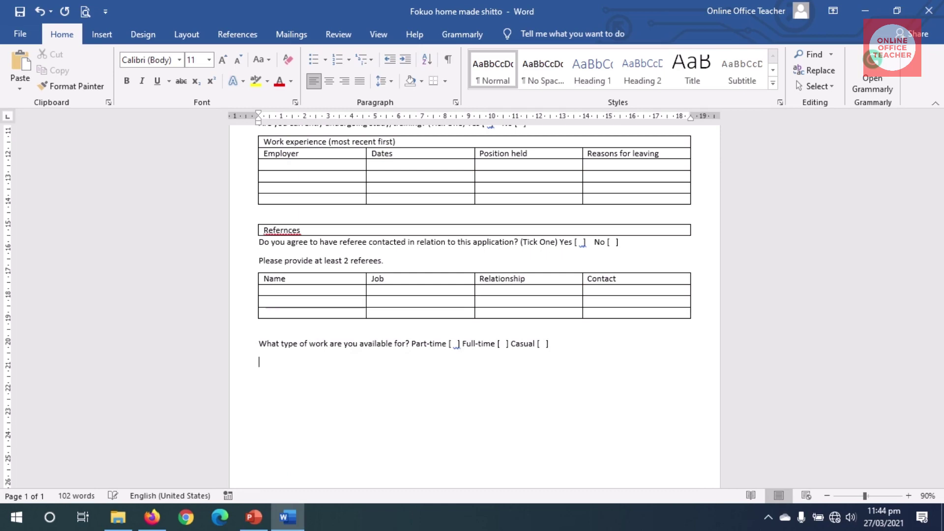
Add the question "Which date will you be available to start?" on its own line below the type-of-work question
{"action": "type", "text": "Which date will you be available "}
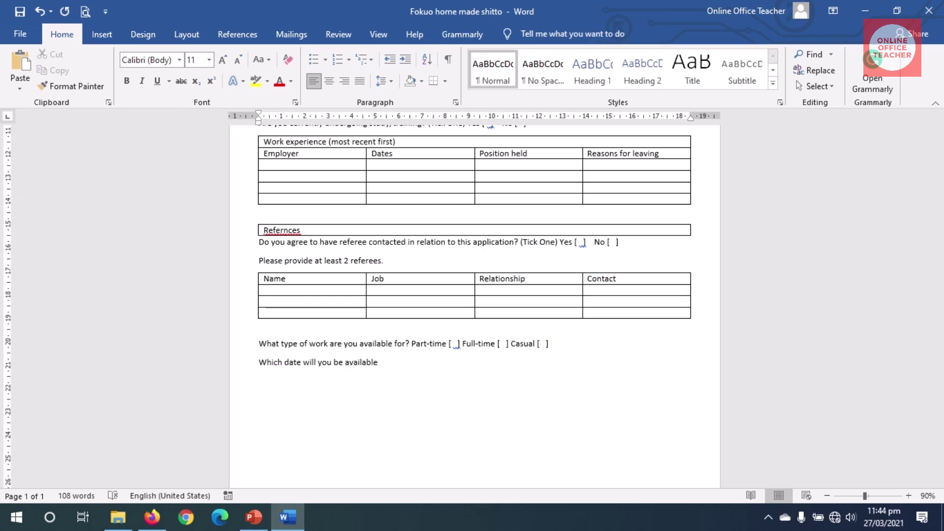
{"action": "type", "text": "to start?"}
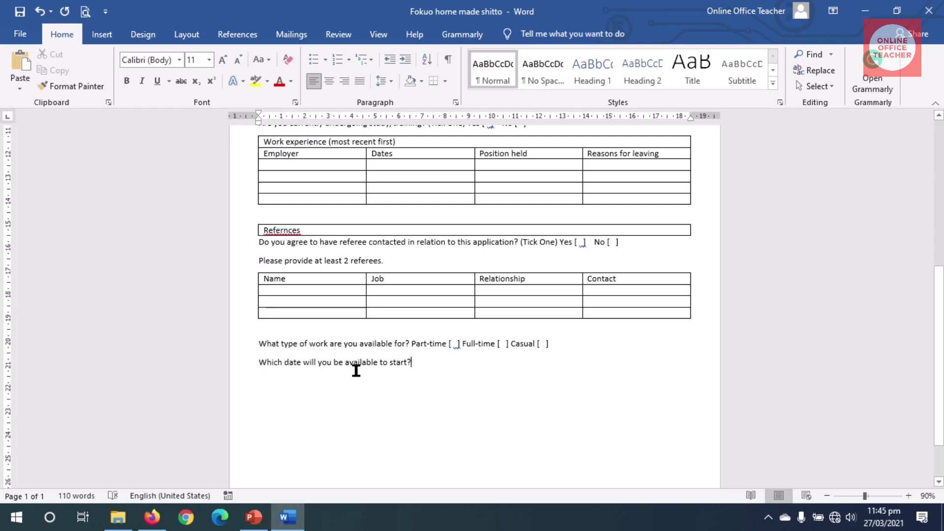
{"action": "key", "text": "Return"}
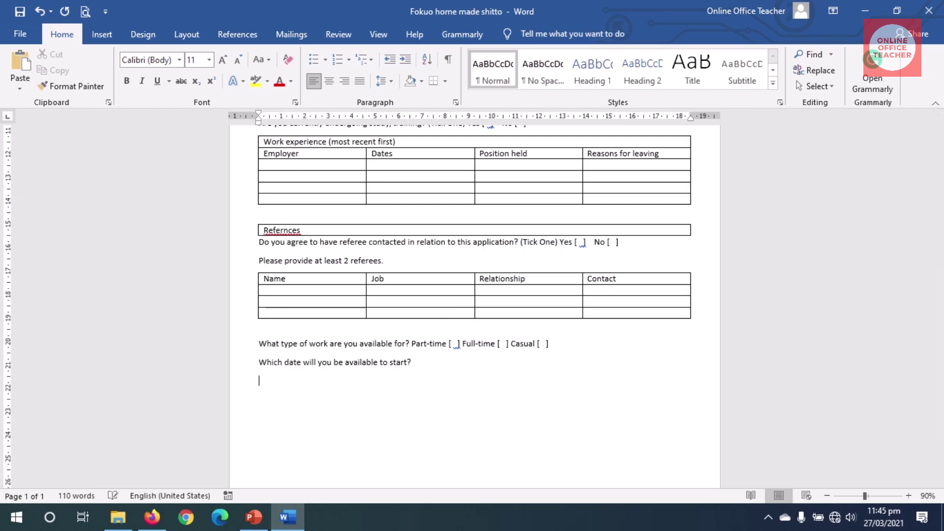
Insert a two-column, one-row table, move the start date question into its first cell, and remove the blank line above the table
{"action": "left_click", "coordinate": [101, 34]}
{"action": "left_click", "coordinate": [97, 62]}
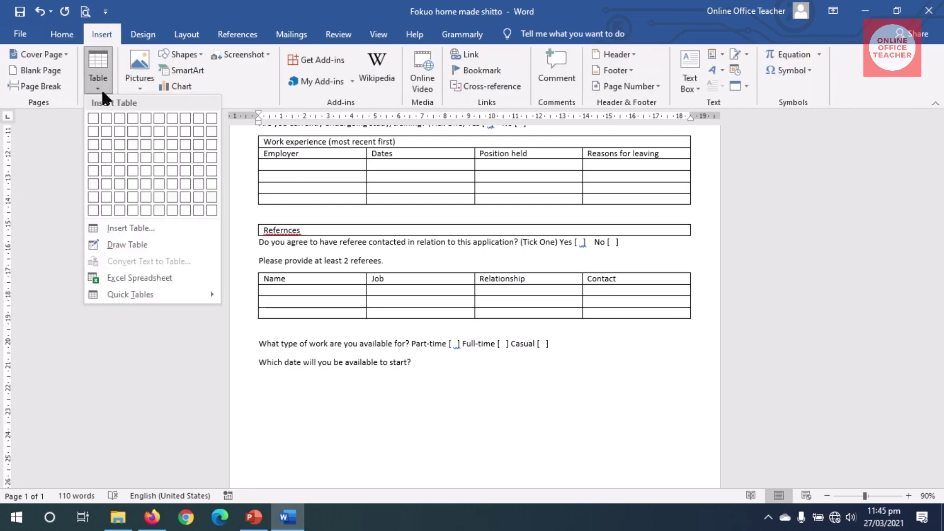
{"action": "left_click", "coordinate": [107, 121]}
{"action": "left_click_drag", "start_coordinate": [258, 361], "coordinate": [367, 380]}
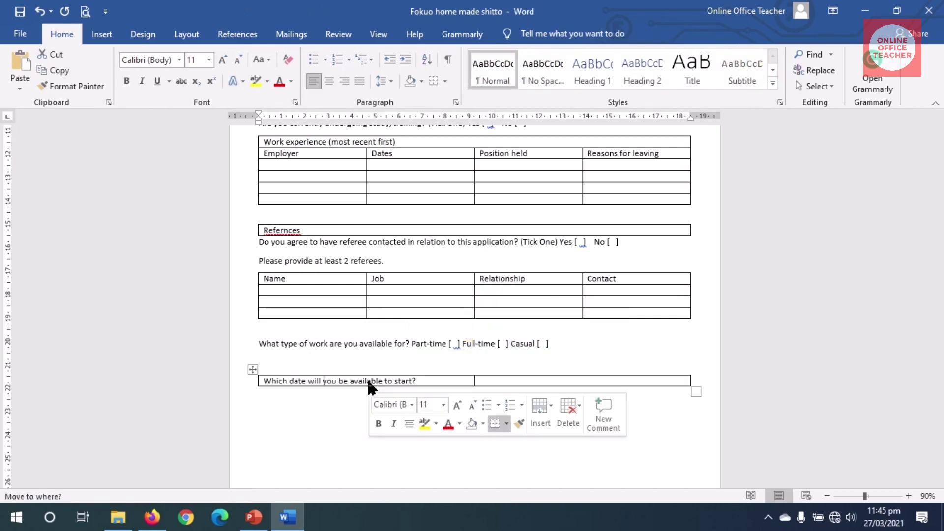
{"action": "left_click", "coordinate": [283, 364]}
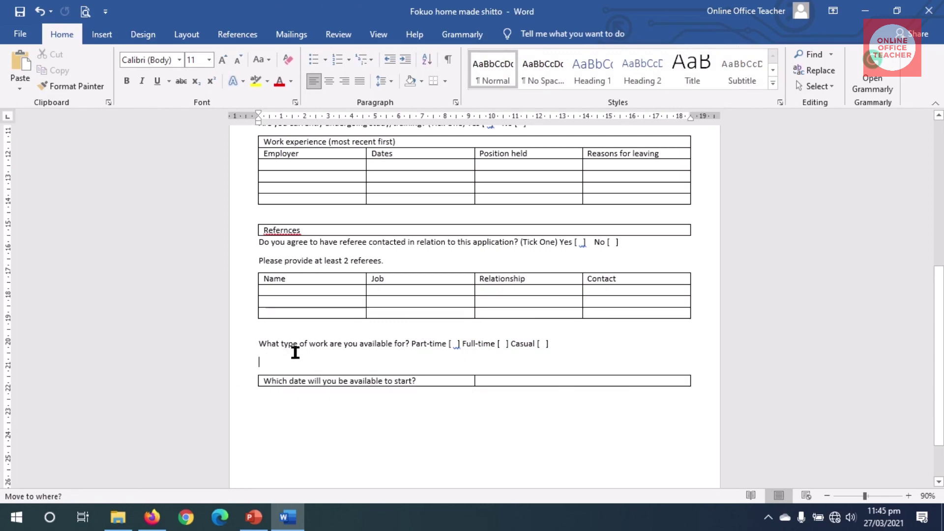
{"action": "key", "text": "Delete"}
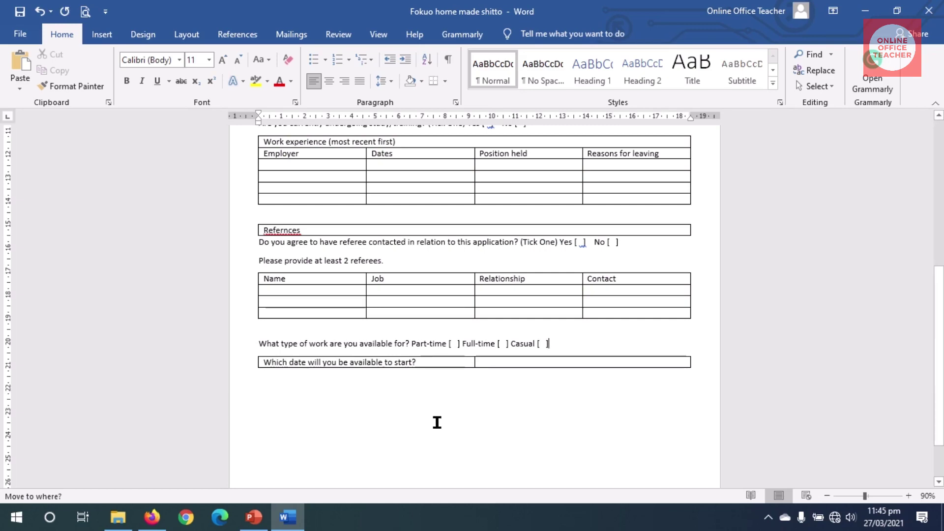
Centre the two heading lines, "Fokuo home made shitto" and "Job application form", and make them bold
{"action": "scroll", "coordinate": [438, 423], "scroll_direction": "up", "scroll_amount": 10}
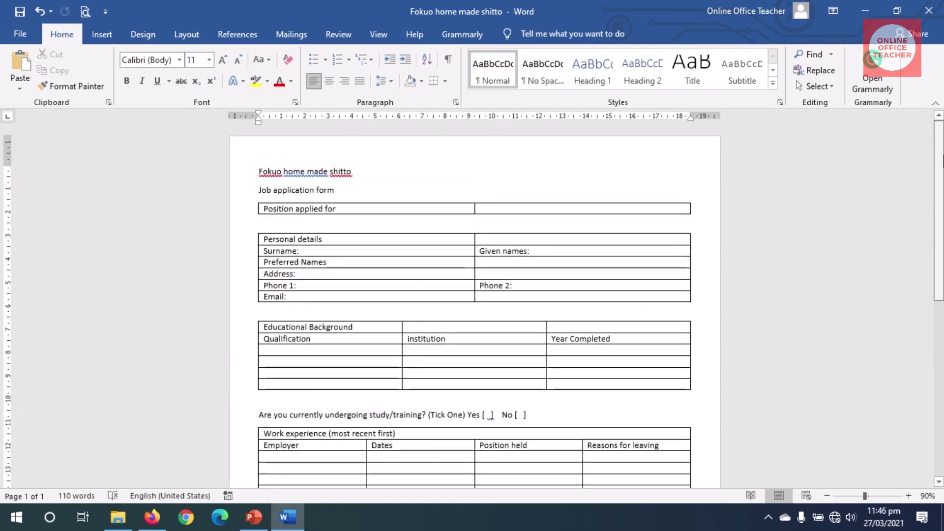
{"action": "scroll", "coordinate": [943, 197], "scroll_direction": "down", "scroll_amount": 1}
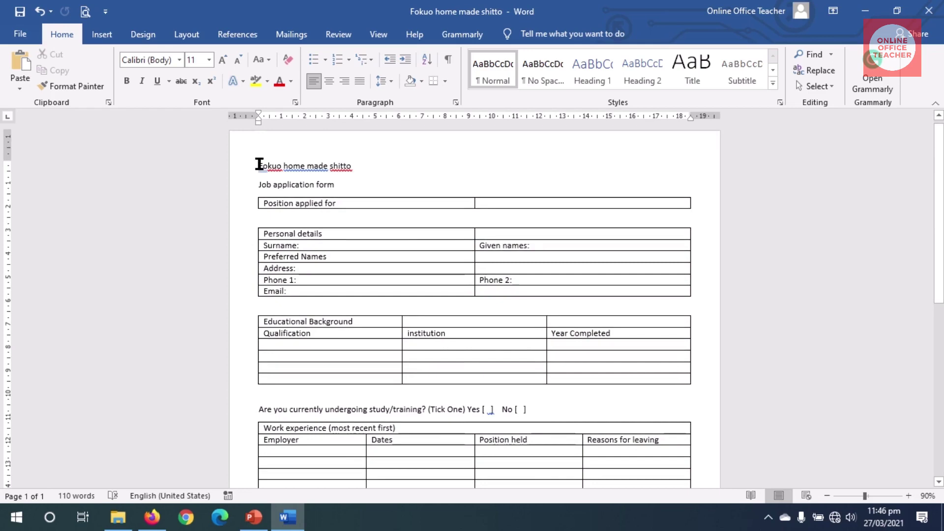
{"action": "left_click_drag", "start_coordinate": [258, 165], "coordinate": [347, 178]}
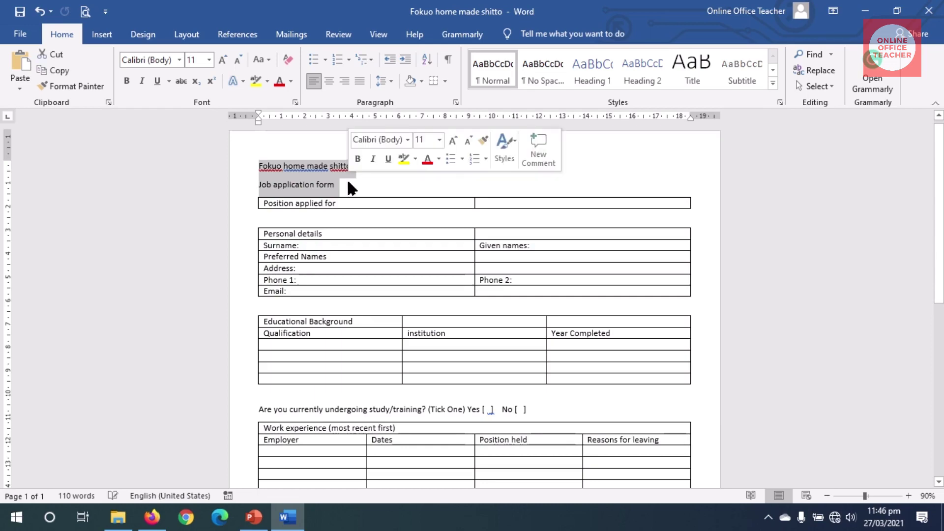
{"action": "left_click", "coordinate": [328, 81]}
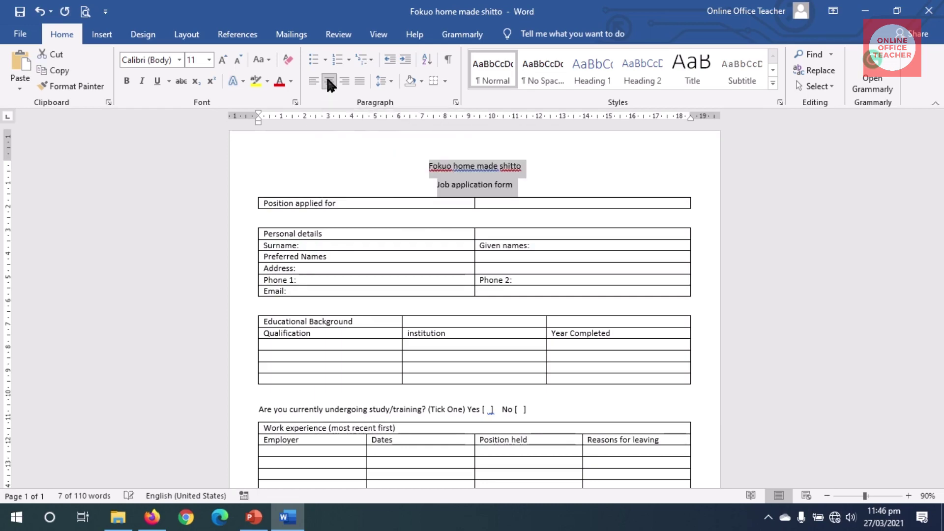
{"action": "left_click", "coordinate": [127, 78]}
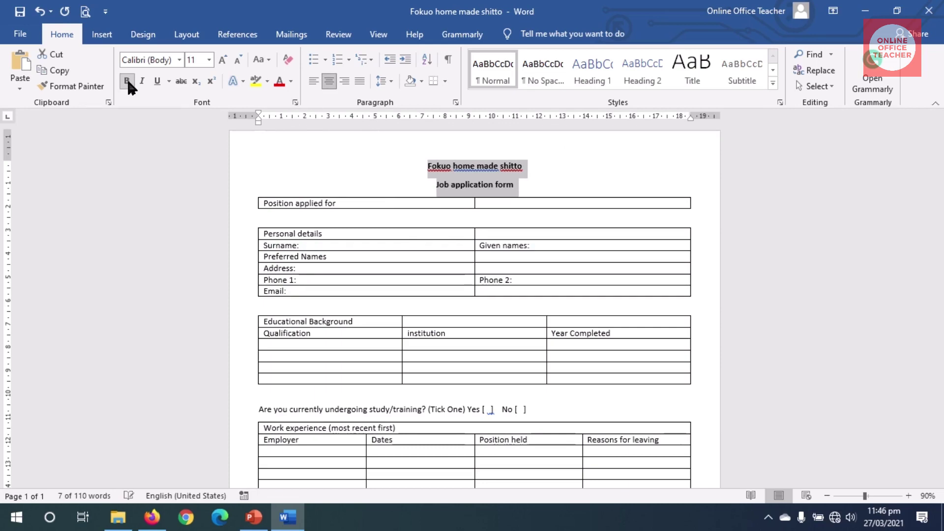
Set the two heading lines in the Californian FB font and enlarge them to size 24
{"action": "left_click", "coordinate": [179, 59]}
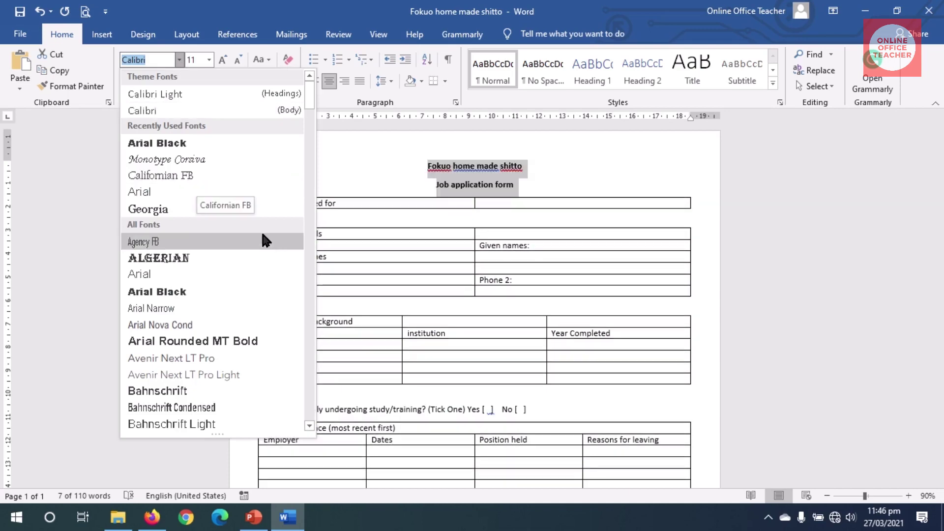
{"action": "left_click", "coordinate": [193, 176]}
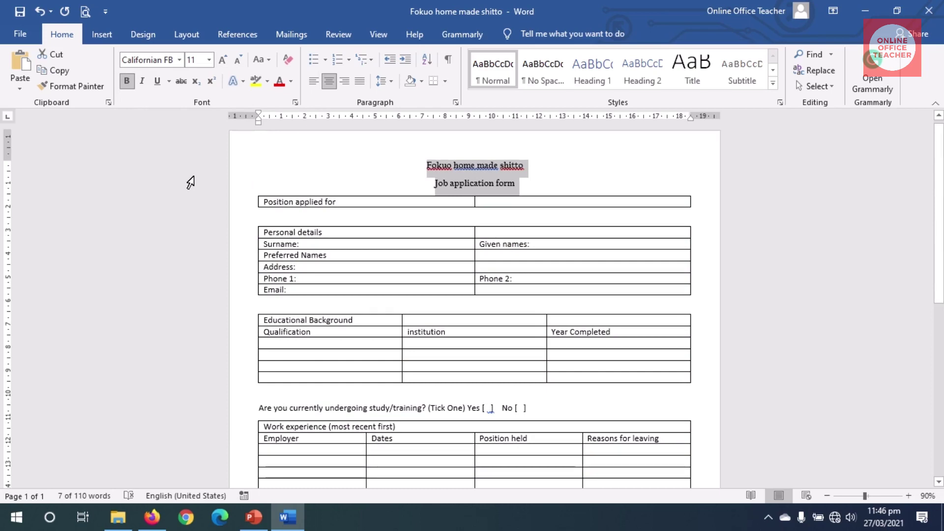
{"action": "left_click", "coordinate": [221, 60]}
{"action": "left_click", "coordinate": [222, 60]}
{"action": "left_click", "coordinate": [221, 60]}
{"action": "left_click", "coordinate": [221, 60]}
{"action": "left_click", "coordinate": [222, 60]}
{"action": "left_click", "coordinate": [221, 60]}
{"action": "left_click", "coordinate": [221, 60]}
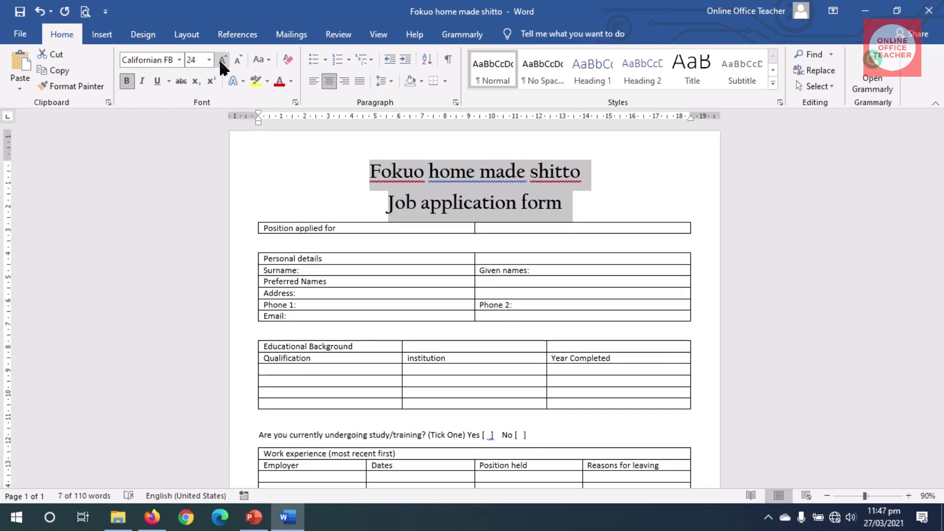
Change the company name heading to uppercase and capitalize each word of the "Job application form" line
{"action": "triple_click", "coordinate": [564, 173]}
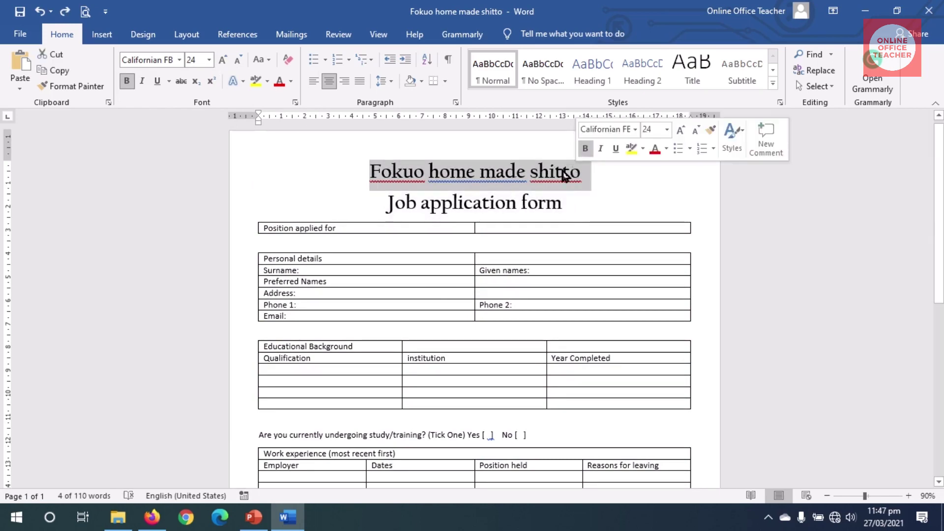
{"action": "left_click", "coordinate": [261, 60]}
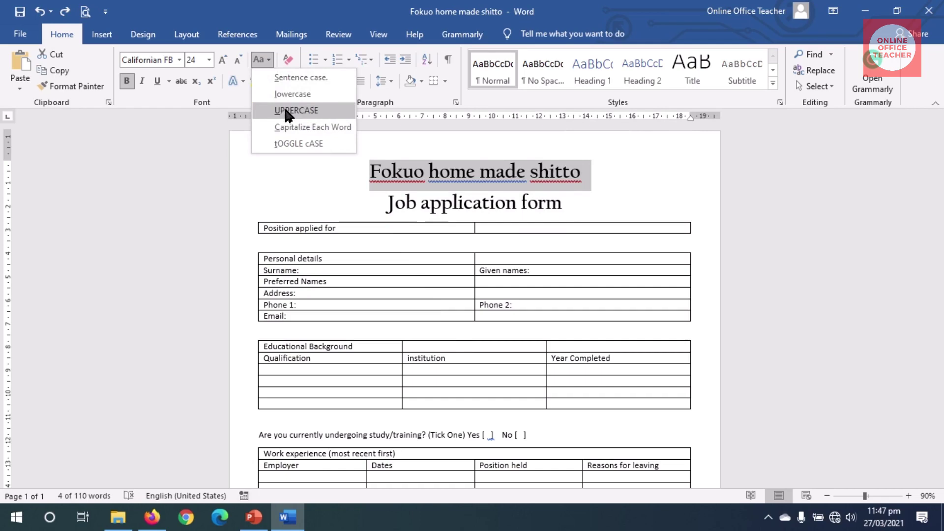
{"action": "left_click", "coordinate": [261, 111]}
{"action": "left_click_drag", "start_coordinate": [389, 202], "coordinate": [538, 211]}
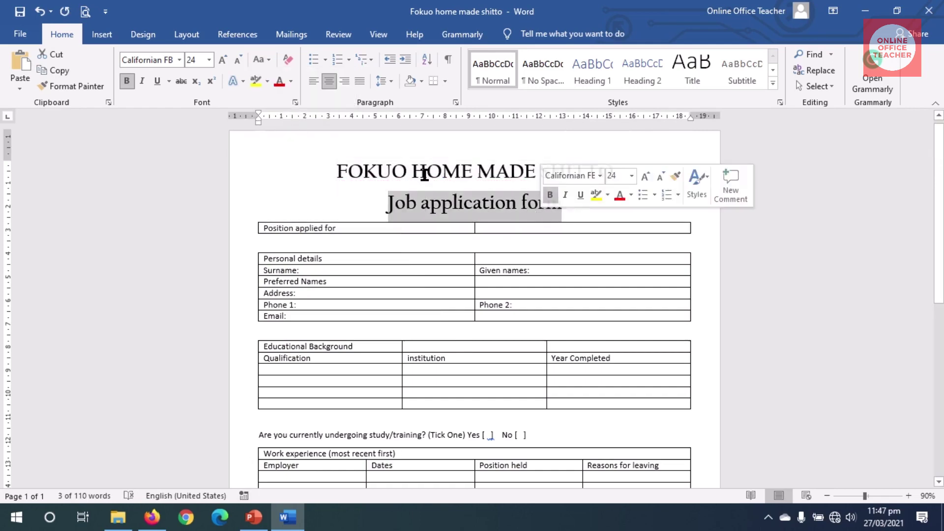
{"action": "left_click", "coordinate": [261, 60]}
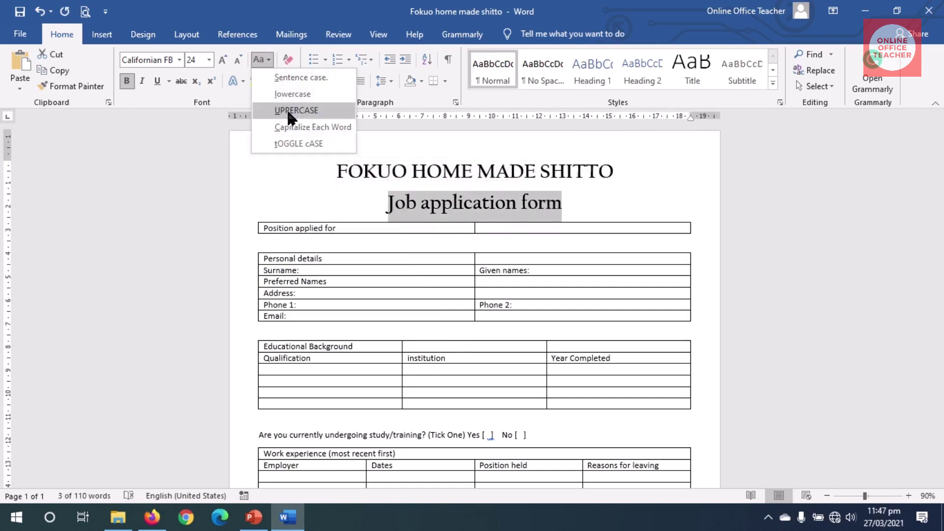
{"action": "left_click", "coordinate": [298, 127]}
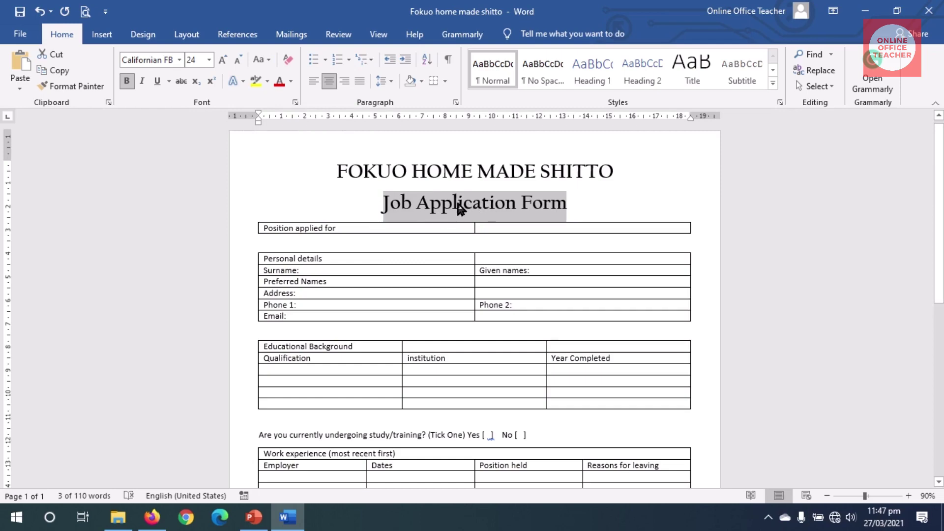
Apply the small caps font effect to the "Job Application Form" heading
{"action": "left_click", "coordinate": [294, 103]}
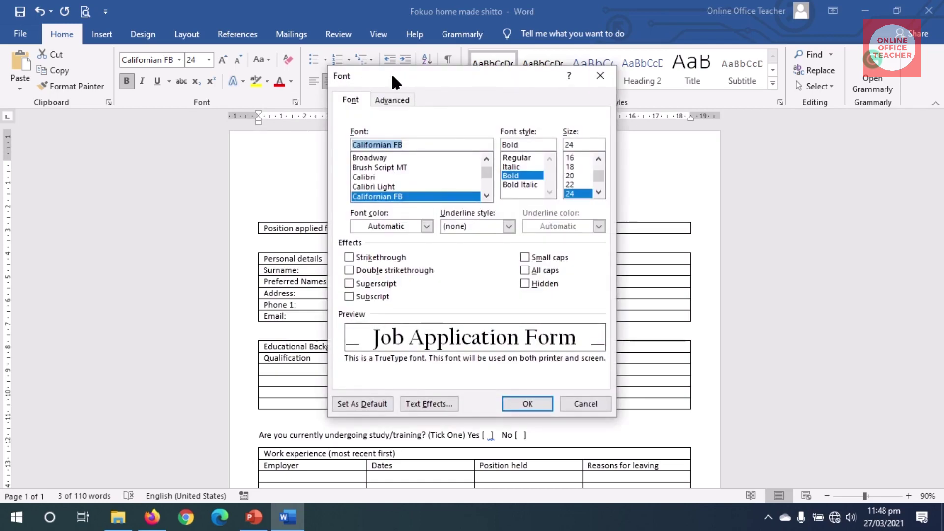
{"action": "left_click_drag", "start_coordinate": [395, 72], "coordinate": [361, 76]}
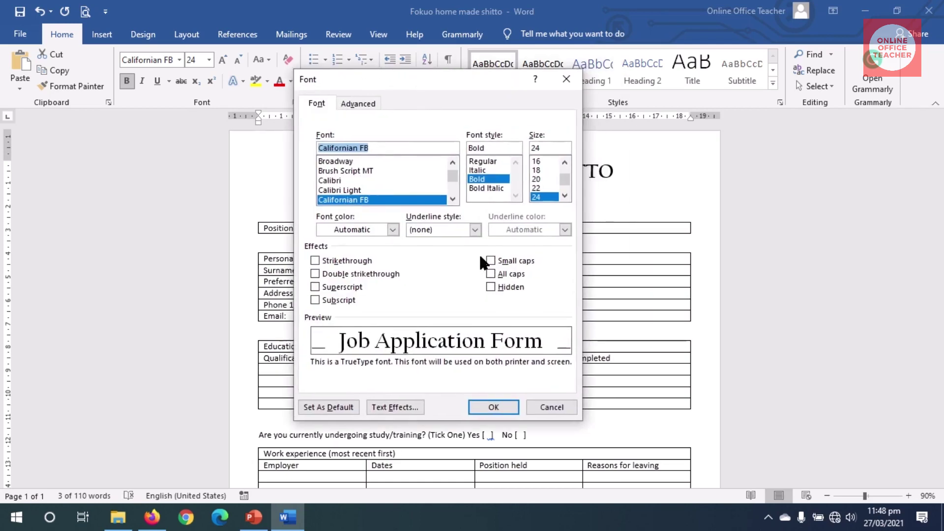
{"action": "left_click", "coordinate": [491, 260]}
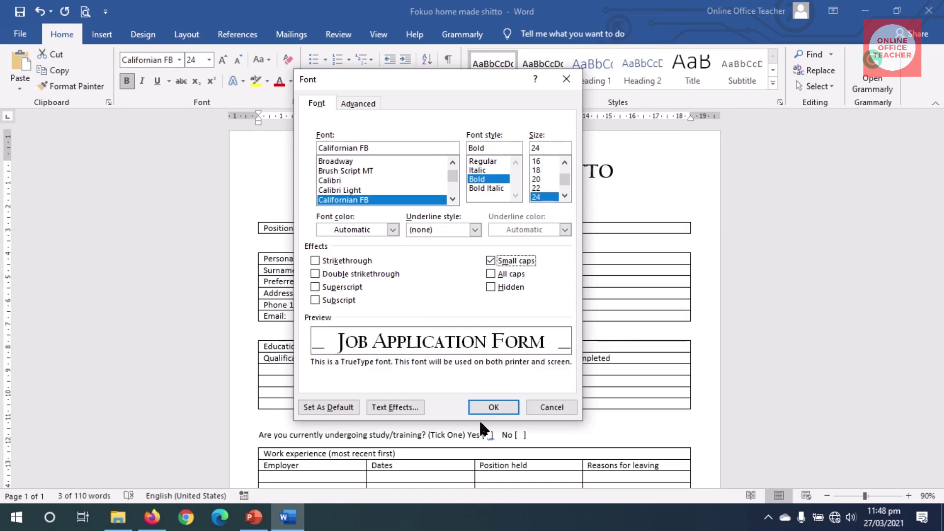
{"action": "left_click", "coordinate": [493, 407]}
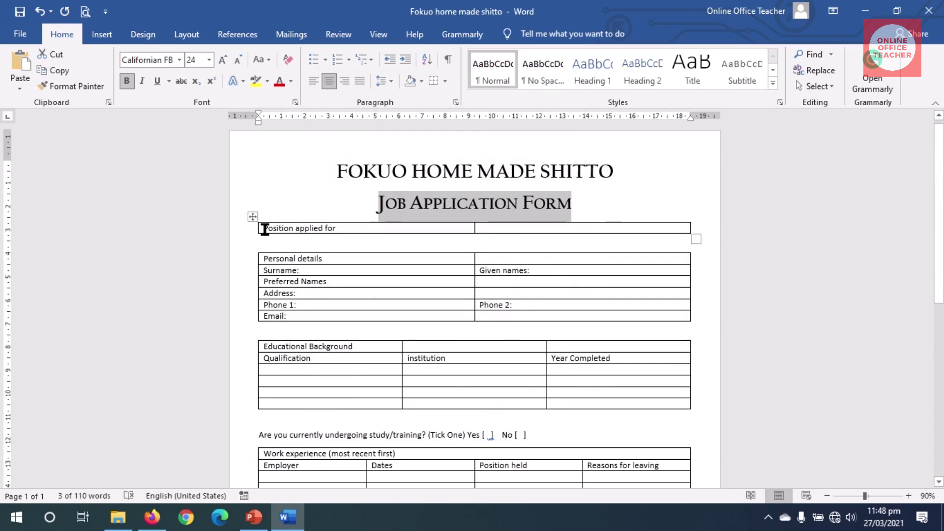
Make the "Position applied for" label in the first table bold and uppercase
{"action": "left_click_drag", "start_coordinate": [263, 227], "coordinate": [337, 231]}
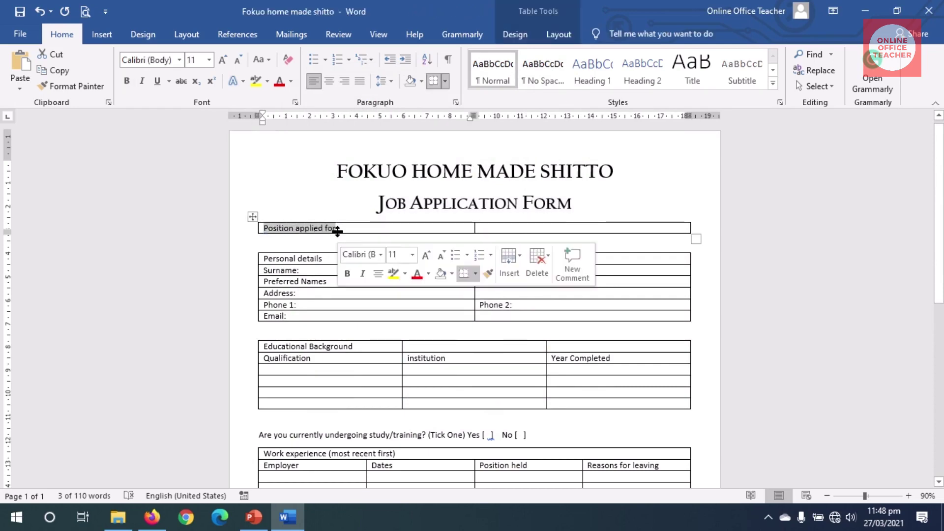
{"action": "left_click", "coordinate": [127, 80]}
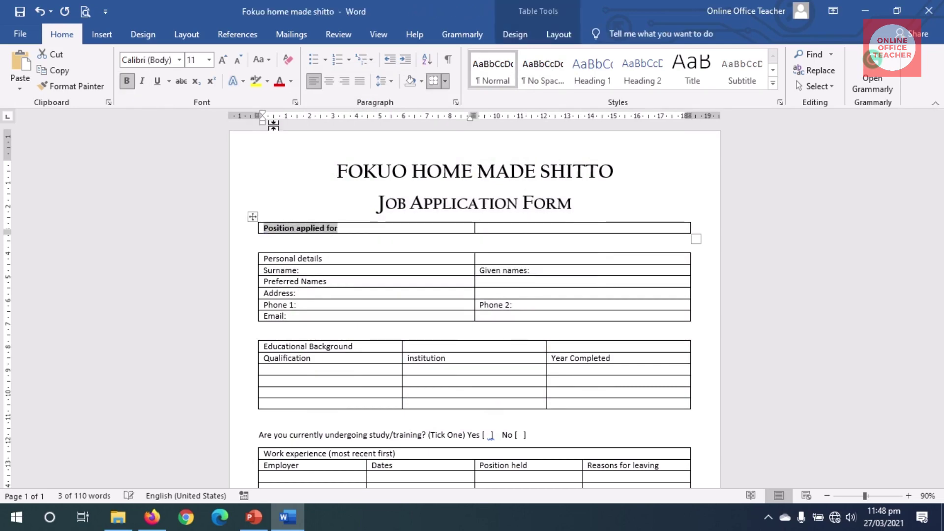
{"action": "left_click", "coordinate": [264, 56]}
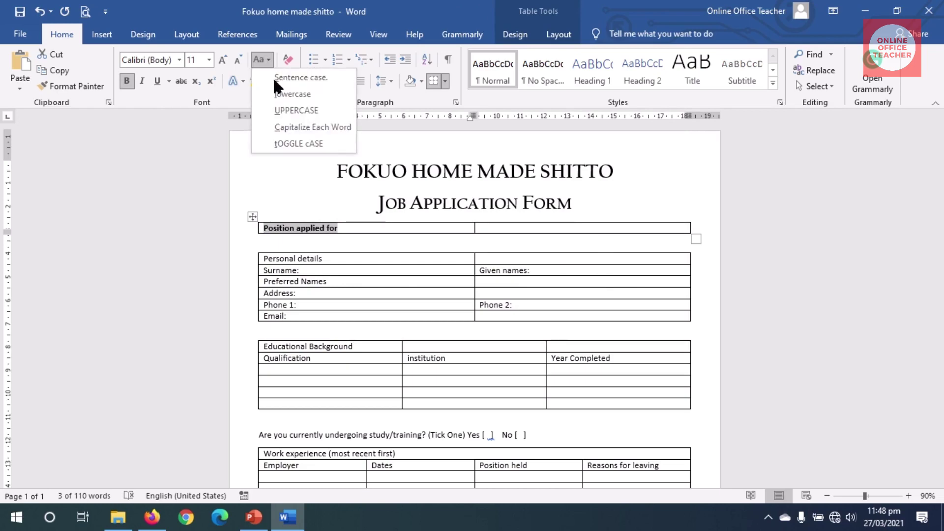
{"action": "left_click", "coordinate": [290, 110]}
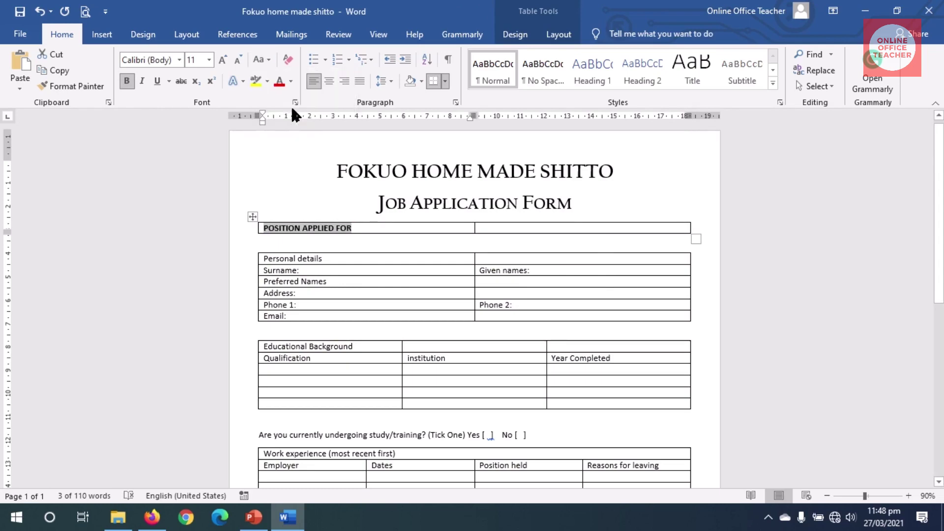
Align the "POSITION APPLIED FOR" cell's text centre left and set the row height to 0.8 cm
{"action": "left_click", "coordinate": [558, 35]}
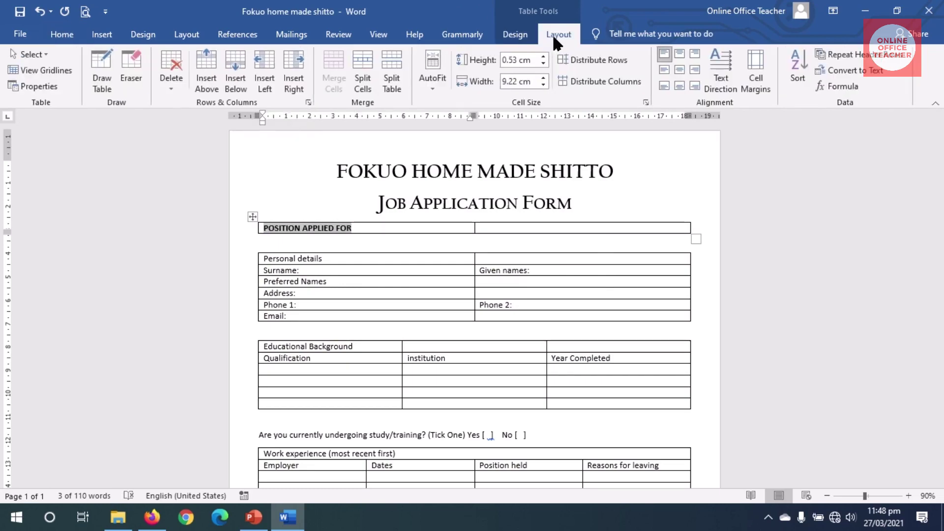
{"action": "left_click", "coordinate": [663, 70]}
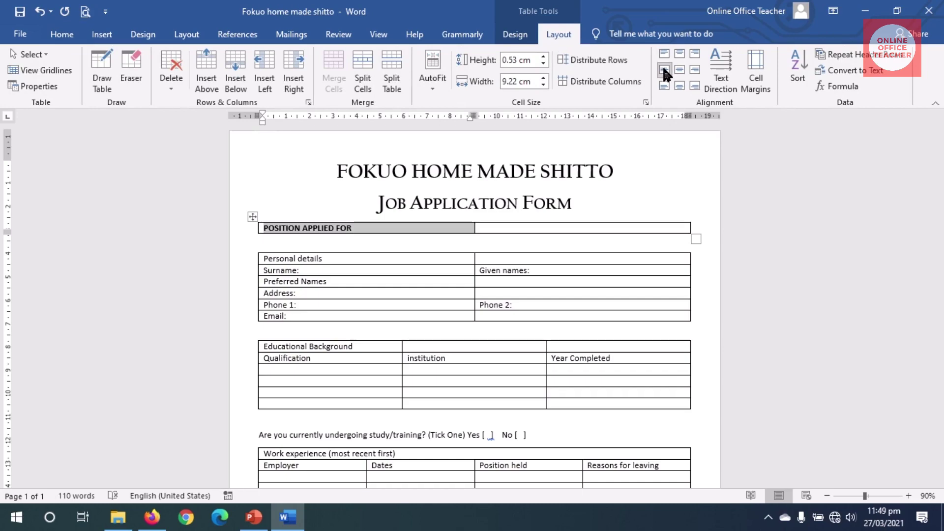
{"action": "left_click", "coordinate": [542, 56]}
{"action": "left_click", "coordinate": [543, 56]}
{"action": "left_click", "coordinate": [543, 56]}
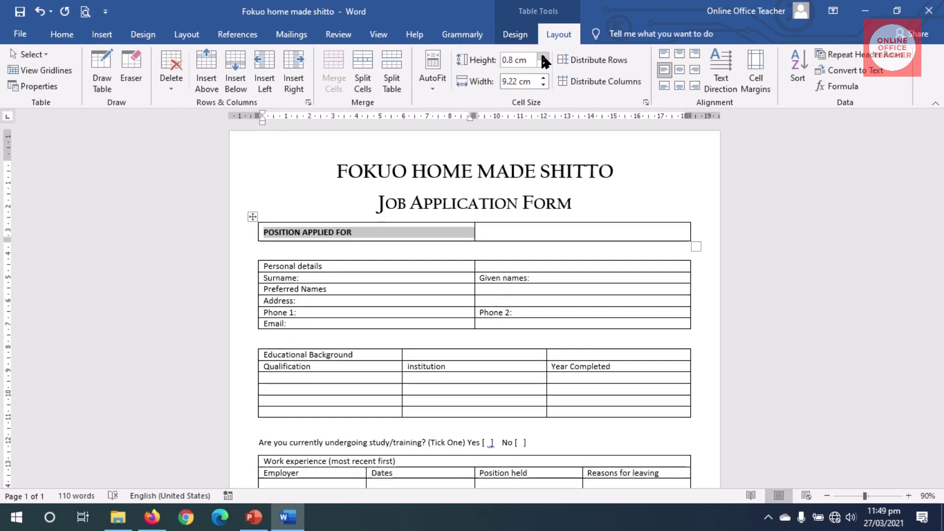
Align the "Personal details" cell's text centre left and set its row height to 0.8 cm
{"action": "left_click_drag", "start_coordinate": [261, 266], "coordinate": [323, 266]}
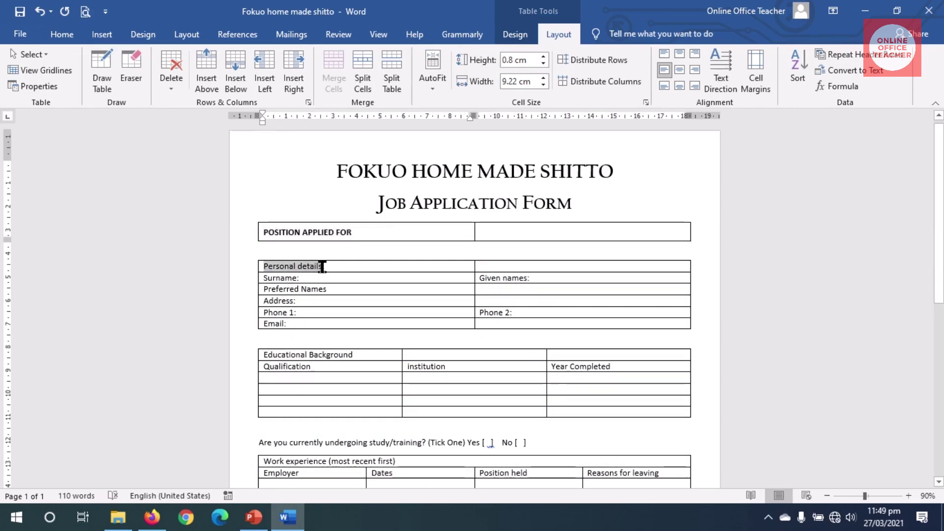
{"action": "left_click", "coordinate": [663, 69]}
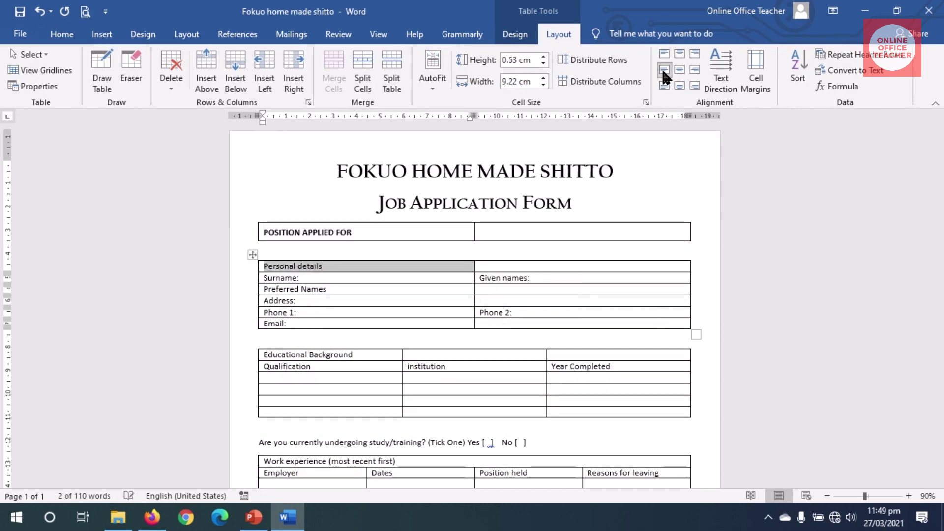
{"action": "left_click", "coordinate": [544, 57]}
{"action": "left_click", "coordinate": [543, 57]}
{"action": "left_click", "coordinate": [544, 57]}
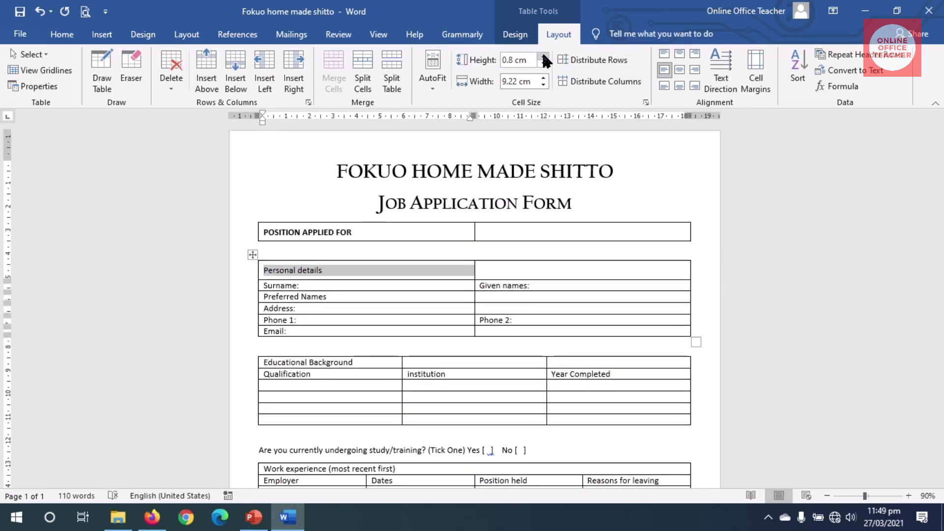
Make the "Personal details" heading bold and uppercase
{"action": "left_click", "coordinate": [66, 33]}
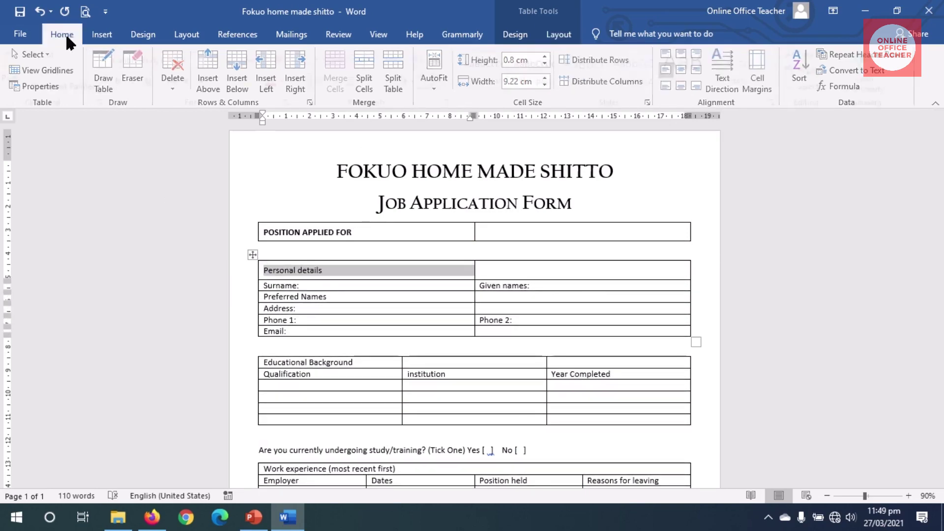
{"action": "left_click", "coordinate": [129, 81]}
{"action": "left_click", "coordinate": [261, 59]}
{"action": "left_click", "coordinate": [266, 110]}
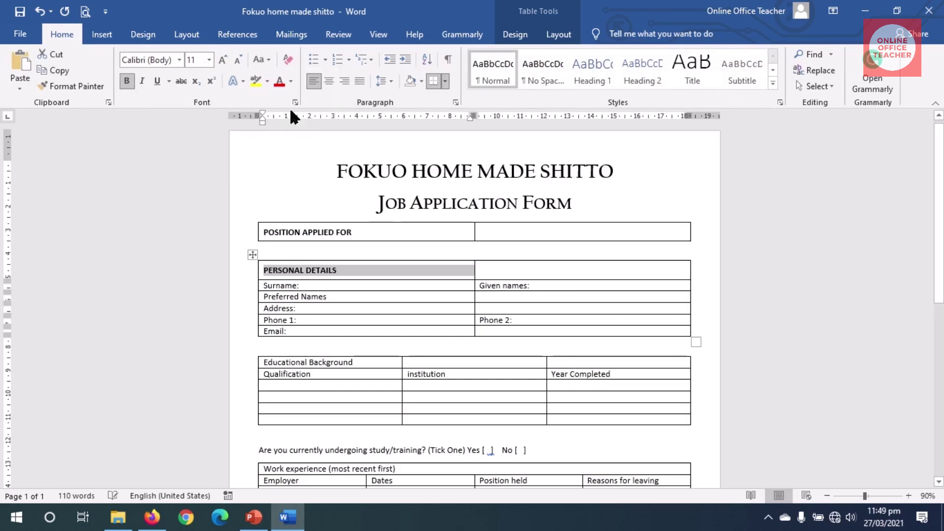
Set the rows from Surname to Email to a height of 0.6 cm and align their text centre left
{"action": "left_click_drag", "start_coordinate": [266, 285], "coordinate": [491, 326]}
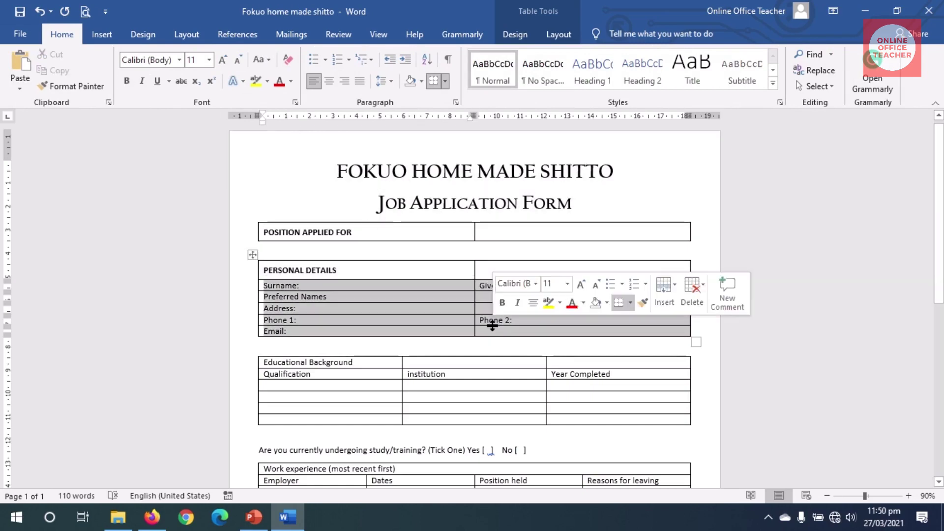
{"action": "left_click", "coordinate": [558, 35]}
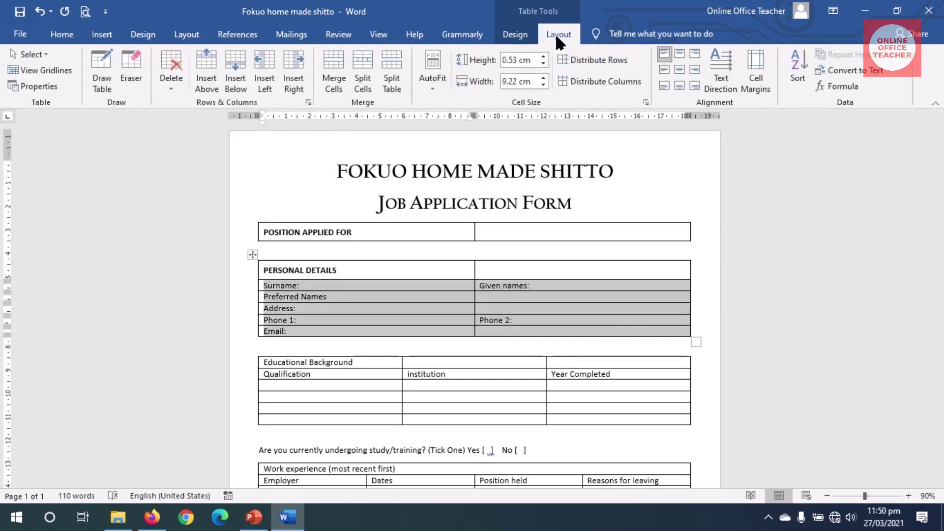
{"action": "left_click", "coordinate": [543, 57]}
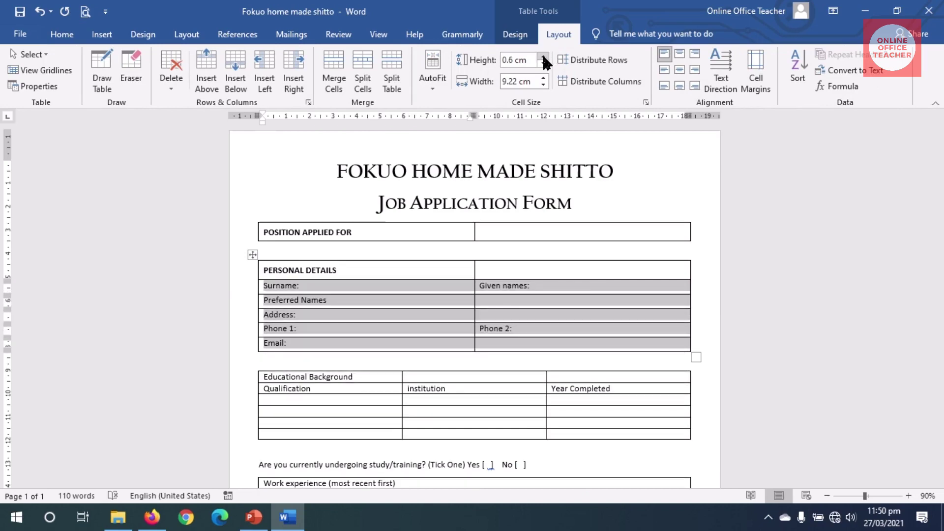
{"action": "left_click", "coordinate": [663, 73]}
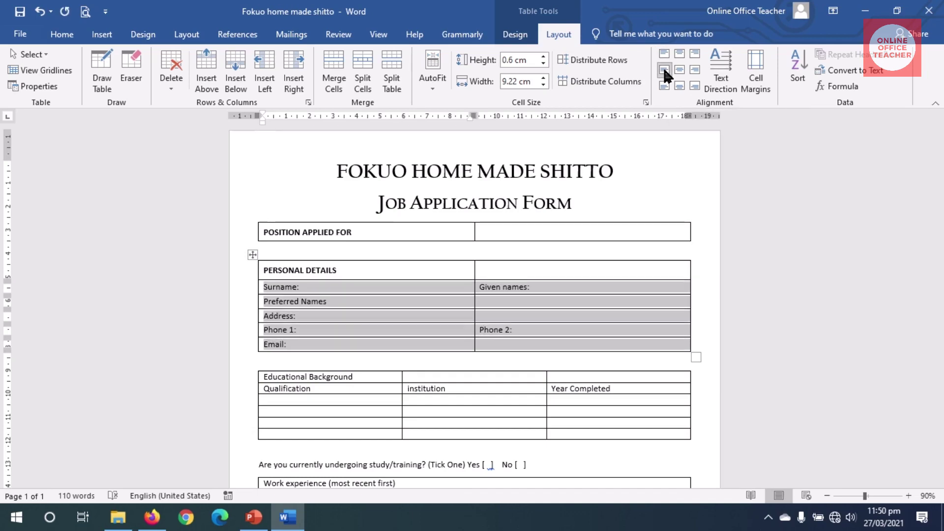
Set the "Educational Background" row height to 0.8 cm and align the heading cell's text centre left
{"action": "left_click_drag", "start_coordinate": [264, 376], "coordinate": [352, 375]}
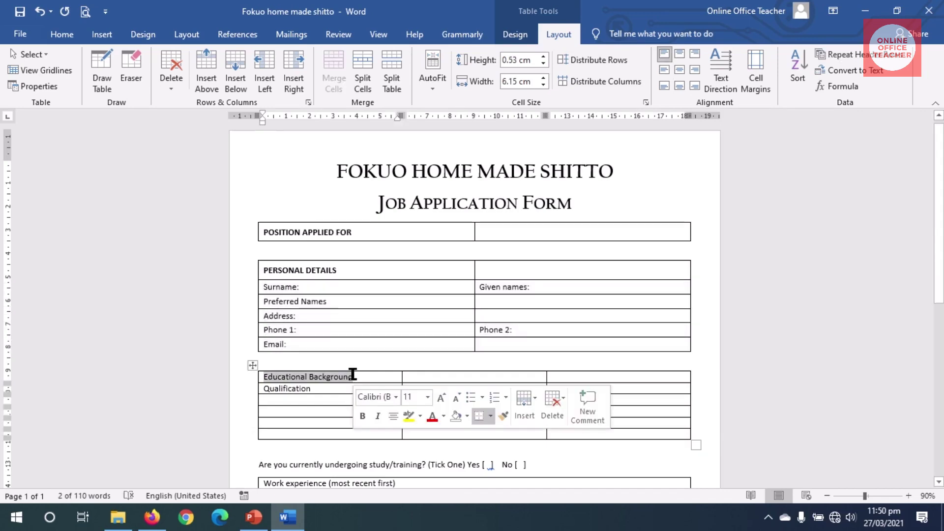
{"action": "left_click", "coordinate": [544, 56]}
{"action": "left_click", "coordinate": [544, 56]}
{"action": "left_click", "coordinate": [544, 56]}
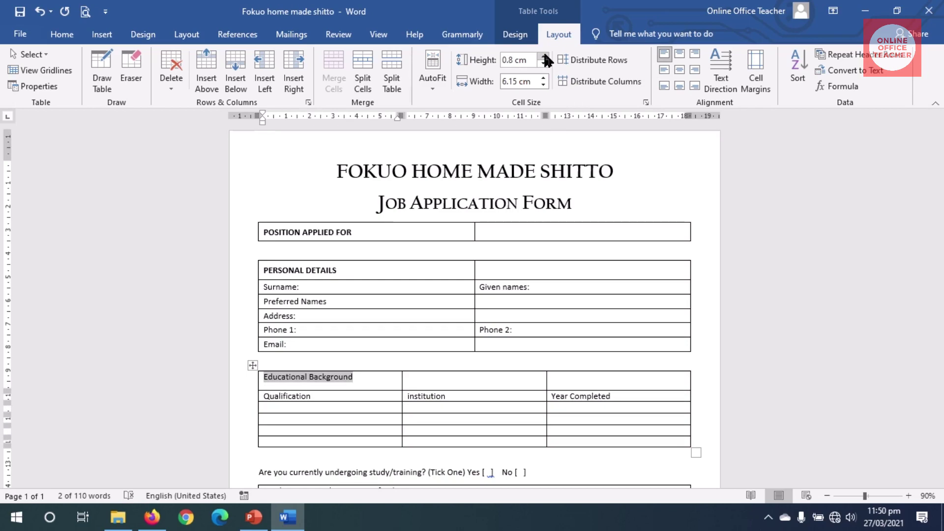
{"action": "key", "text": "ctrl+z"}
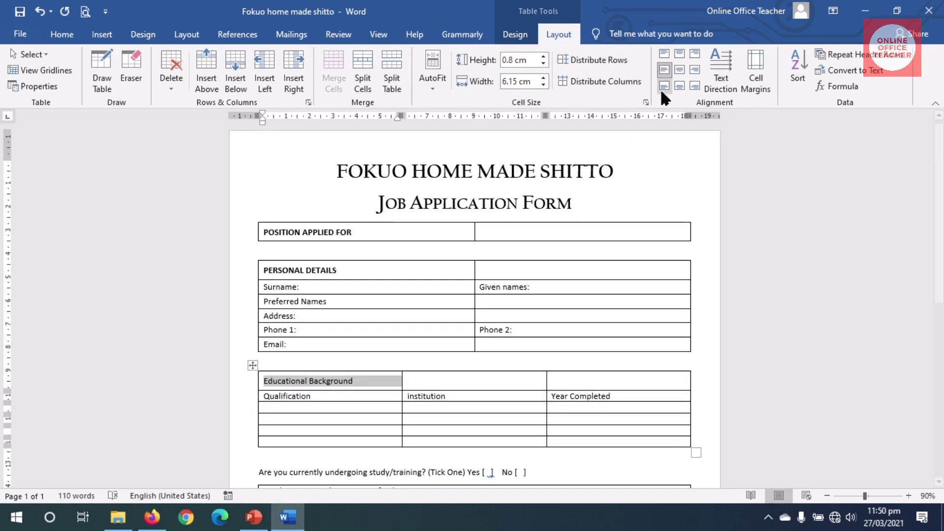
{"action": "left_click", "coordinate": [663, 66]}
Make the "Educational Background" heading bold and uppercase
{"action": "left_click", "coordinate": [62, 35]}
{"action": "key", "text": "ctrl+b"}
{"action": "left_click", "coordinate": [260, 59]}
{"action": "left_click", "coordinate": [290, 111]}
Set the Qualification, Institution and Year Completed row height to 0.6 cm and centre its text both ways
{"action": "left_click_drag", "start_coordinate": [265, 396], "coordinate": [600, 396]}
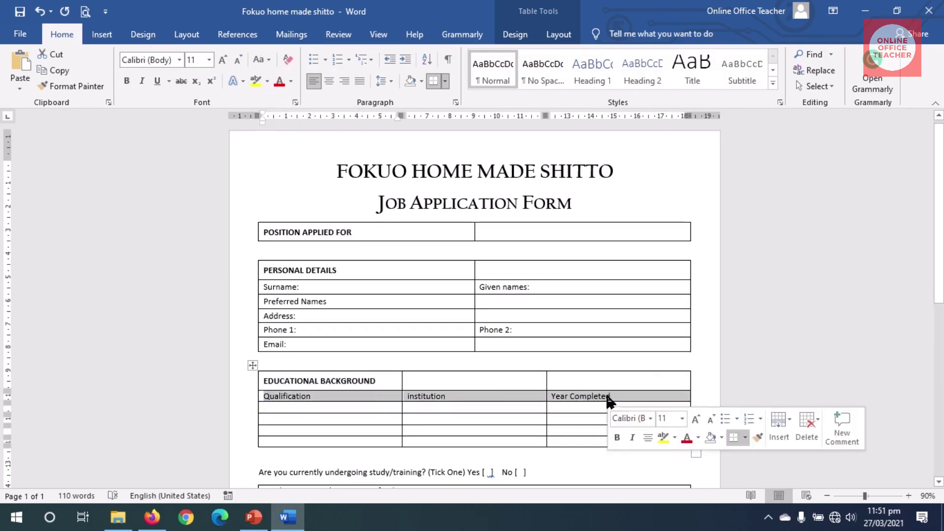
{"action": "left_click", "coordinate": [558, 32]}
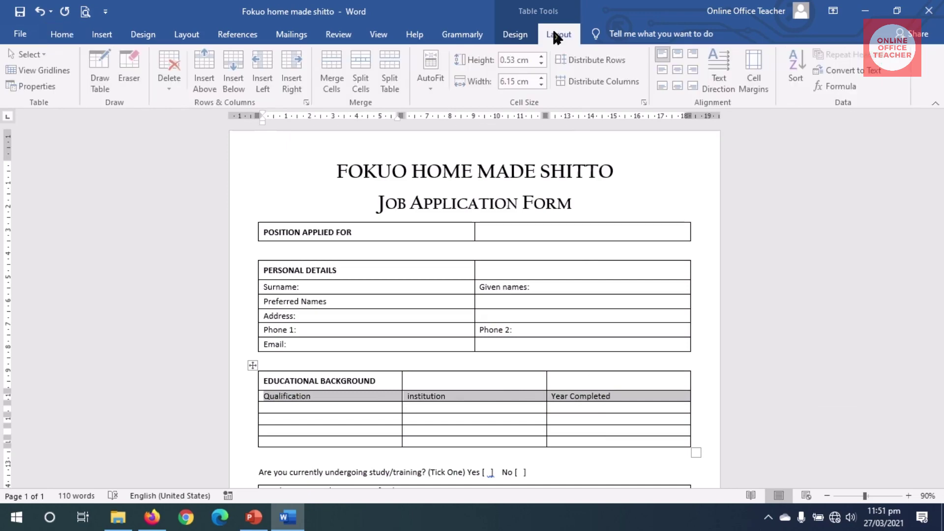
{"action": "left_click", "coordinate": [543, 57]}
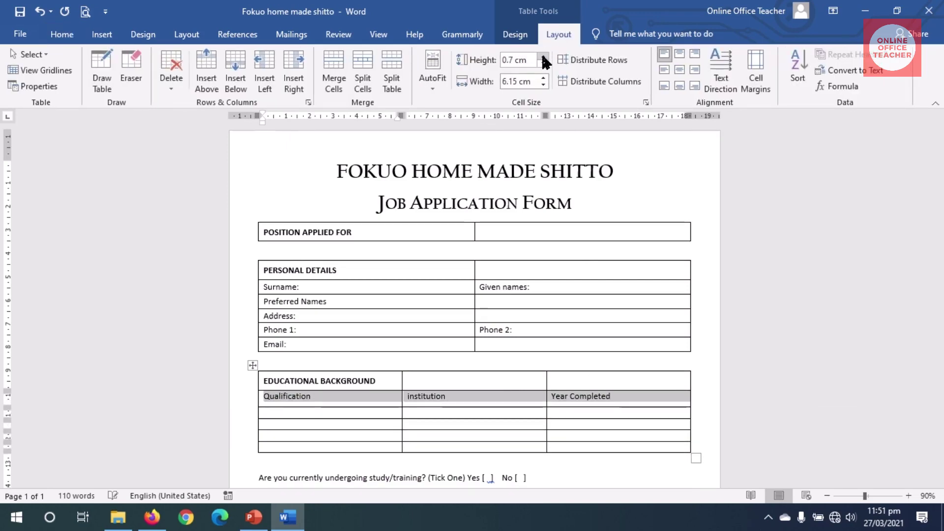
{"action": "left_click", "coordinate": [544, 64]}
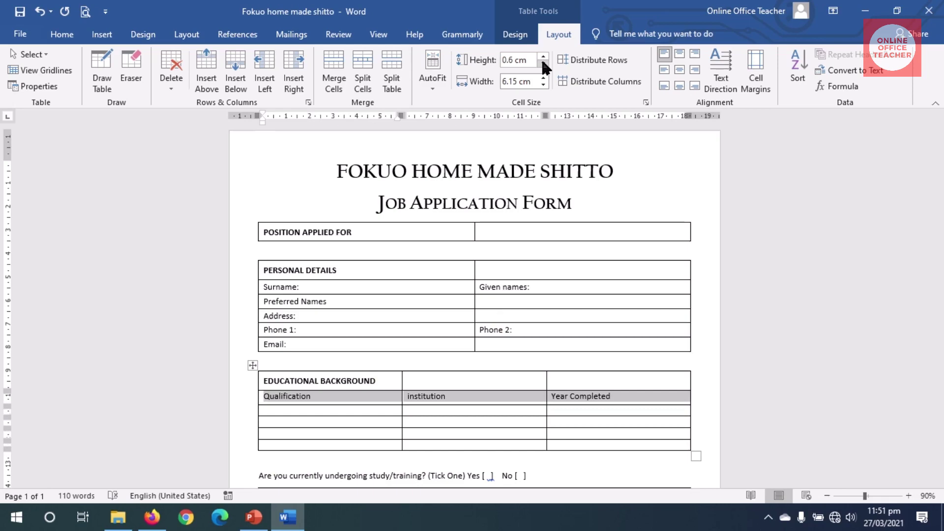
{"action": "left_click", "coordinate": [678, 67]}
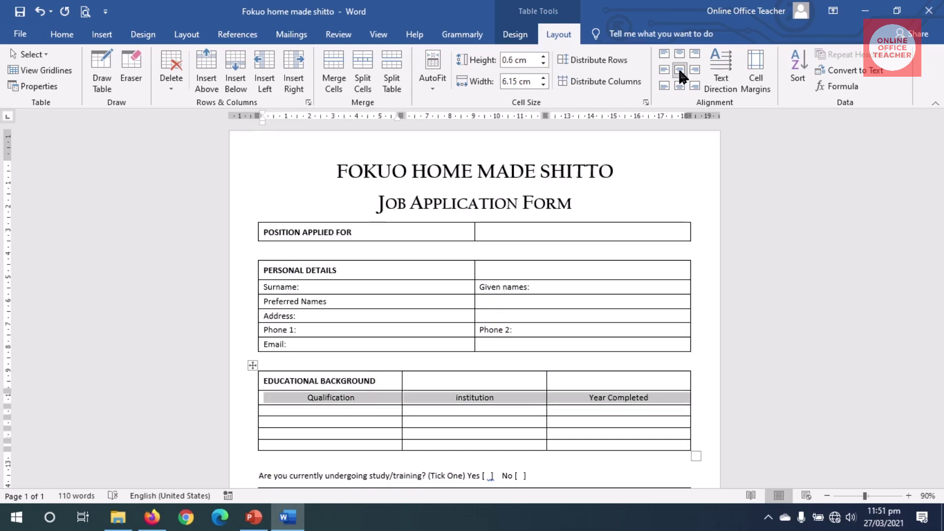
Make the Qualification, Institution and Year Completed column headings bold and uppercase
{"action": "left_click", "coordinate": [62, 34]}
{"action": "left_click", "coordinate": [128, 82]}
{"action": "left_click", "coordinate": [259, 59]}
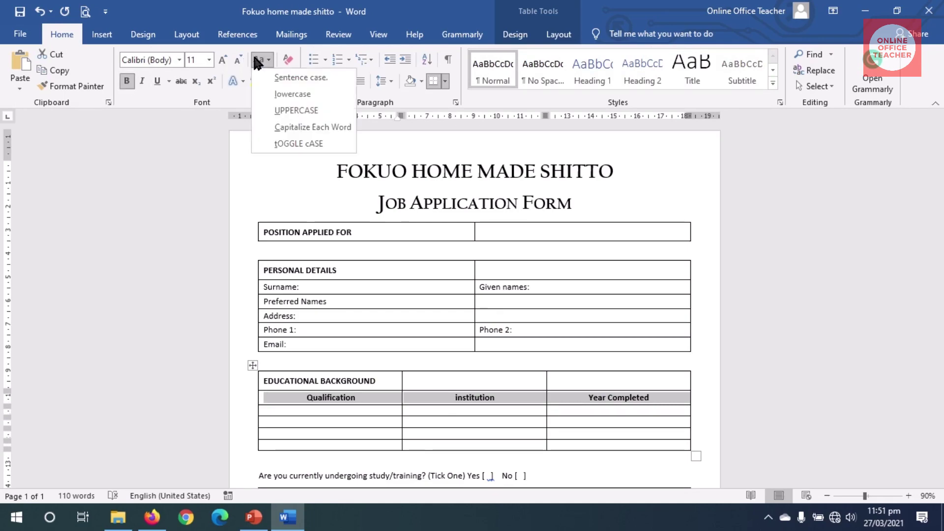
{"action": "left_click", "coordinate": [292, 111]}
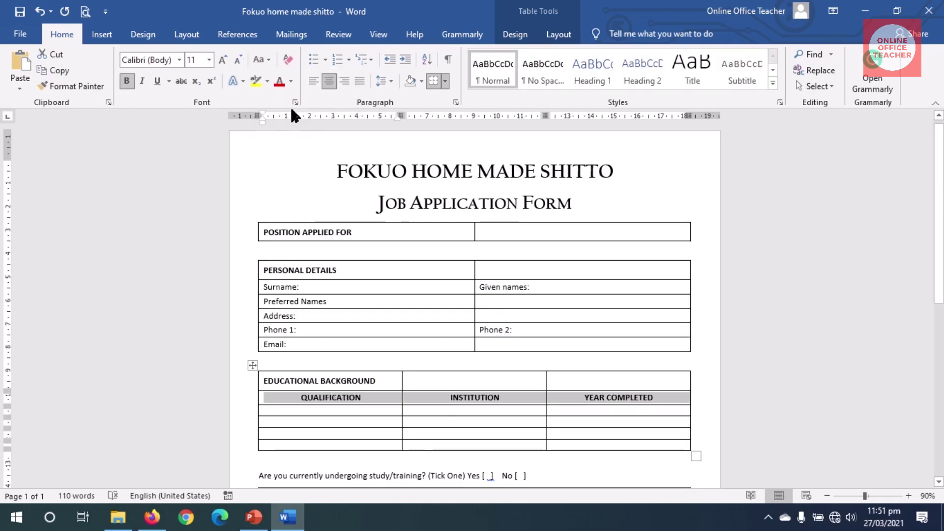
Set the four empty rows of the educational background table to 0.6 cm high with centre left alignment
{"action": "left_click_drag", "start_coordinate": [261, 410], "coordinate": [261, 445]}
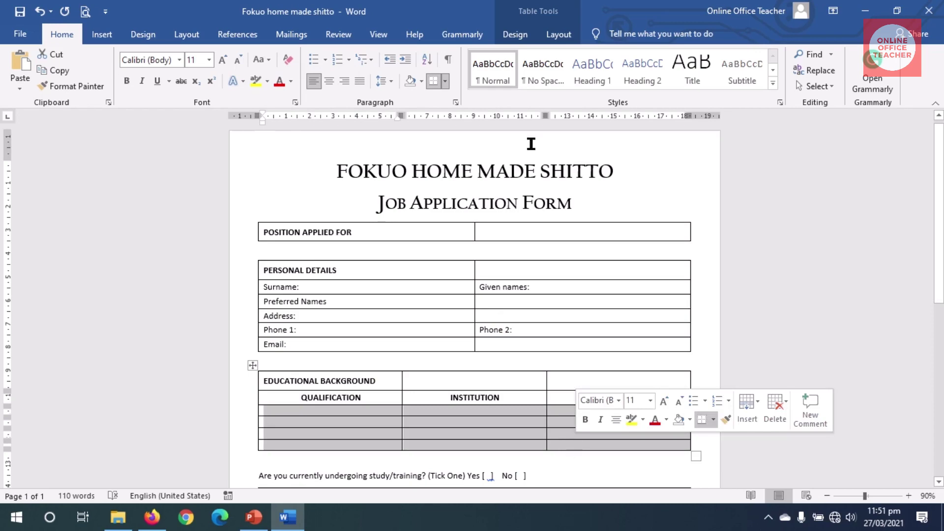
{"action": "left_click", "coordinate": [557, 34]}
{"action": "left_click", "coordinate": [543, 56]}
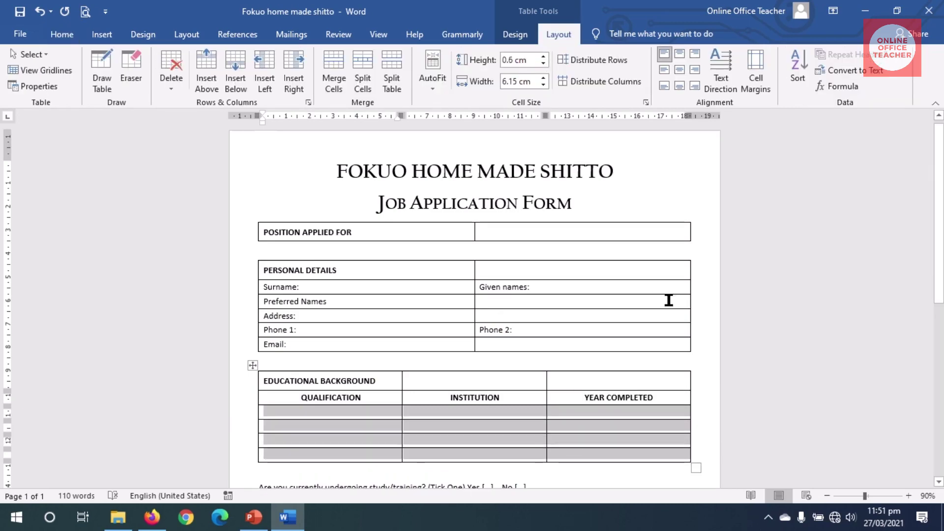
{"action": "left_click", "coordinate": [665, 70]}
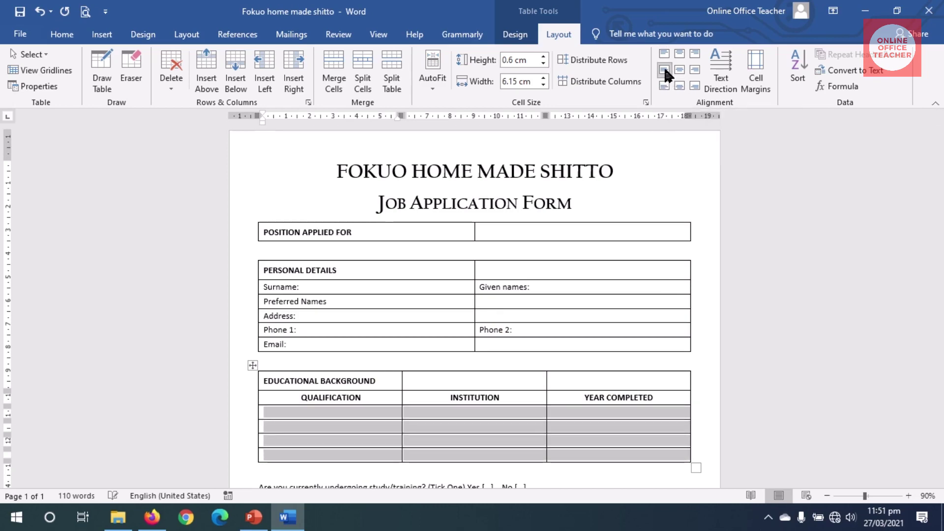
Make the "Work experience (most recent first)" heading bold and uppercase
{"action": "scroll", "coordinate": [890, 338], "scroll_direction": "down", "scroll_amount": 3}
{"action": "left_click_drag", "start_coordinate": [259, 315], "coordinate": [544, 319]}
{"action": "left_click_drag", "start_coordinate": [263, 333], "coordinate": [397, 336]}
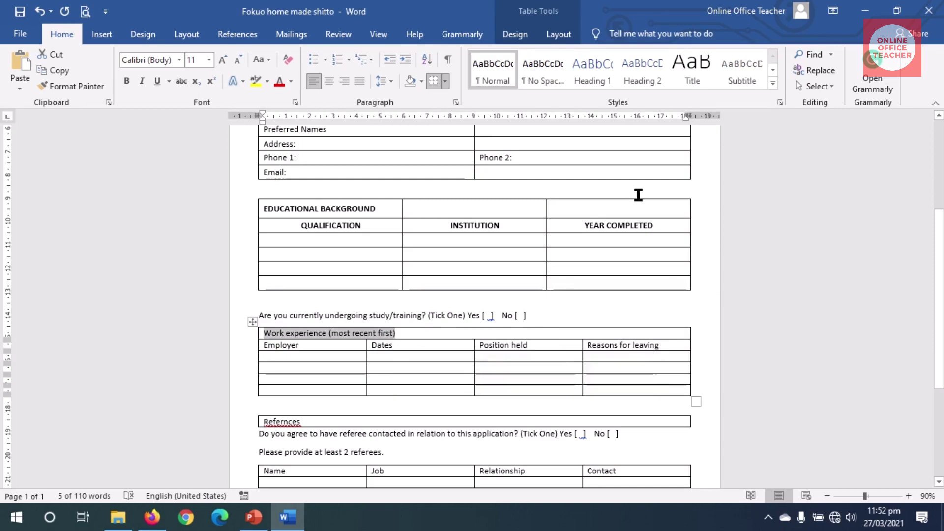
{"action": "left_click", "coordinate": [126, 81]}
{"action": "left_click", "coordinate": [258, 60]}
{"action": "left_click", "coordinate": [275, 100]}
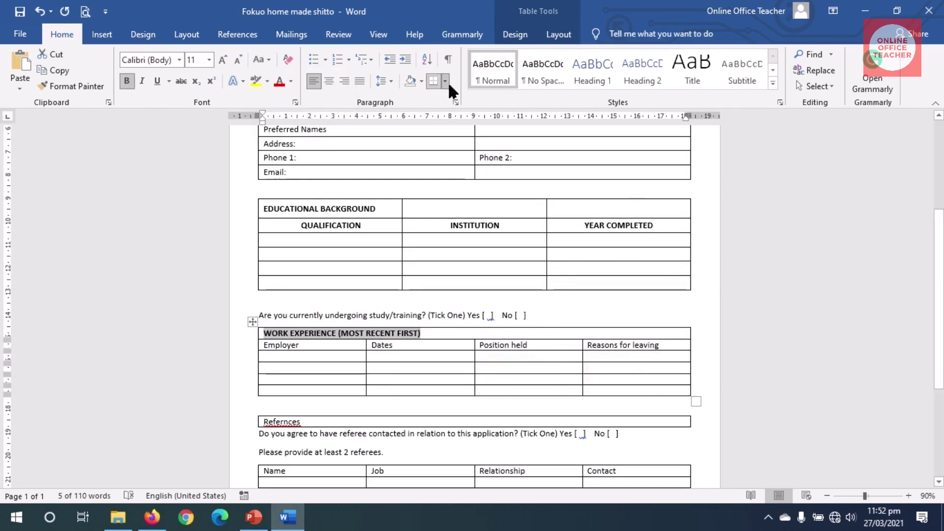
Set the work experience heading row height to 0.8 cm and align its text centre left
{"action": "left_click", "coordinate": [558, 34]}
{"action": "left_click", "coordinate": [544, 58]}
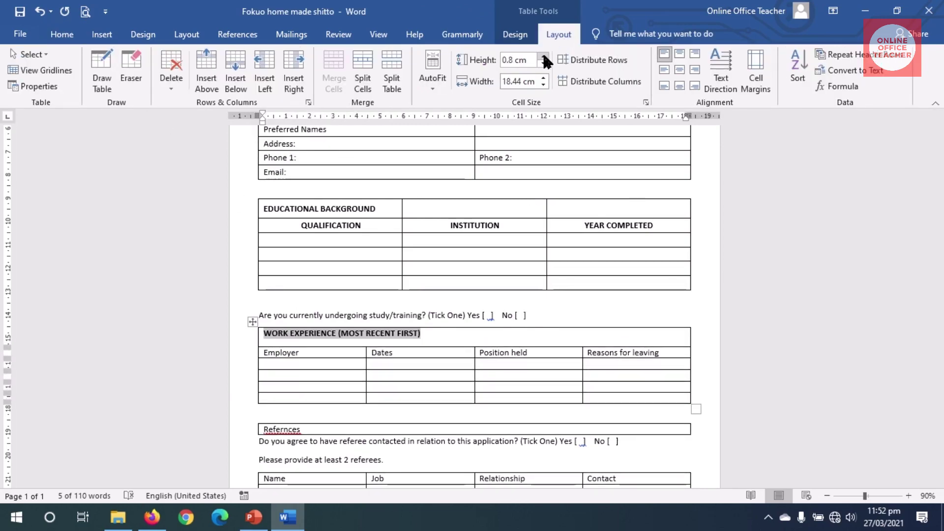
{"action": "left_click", "coordinate": [665, 69]}
Set the Employer, Dates, Position held and Reasons for leaving row height to 0.6 cm and centre its text both ways
{"action": "left_click_drag", "start_coordinate": [266, 352], "coordinate": [612, 349]}
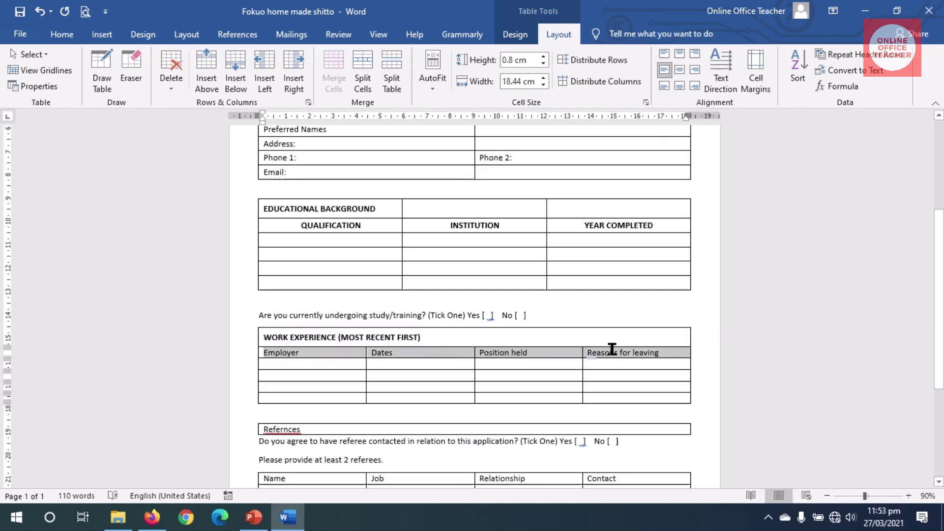
{"action": "left_click", "coordinate": [544, 57]}
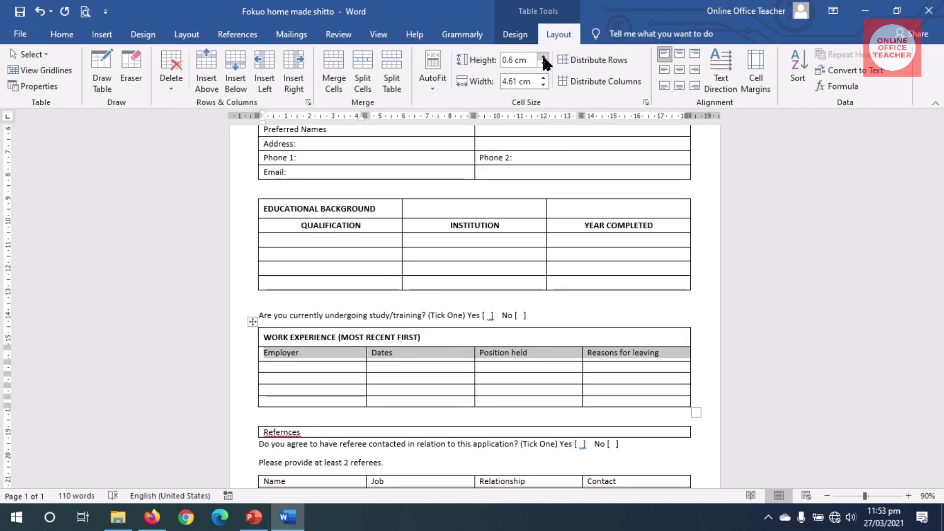
{"action": "left_click", "coordinate": [680, 70]}
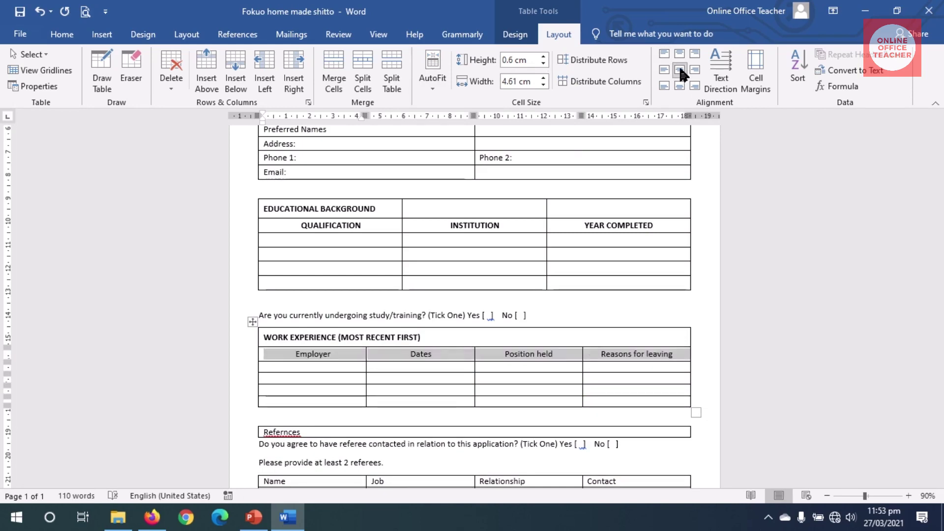
Make the Employer, Dates, Position held and Reasons for leaving column headings bold and uppercase
{"action": "left_click", "coordinate": [62, 34]}
{"action": "left_click", "coordinate": [126, 80]}
{"action": "left_click", "coordinate": [261, 56]}
{"action": "left_click", "coordinate": [298, 110]}
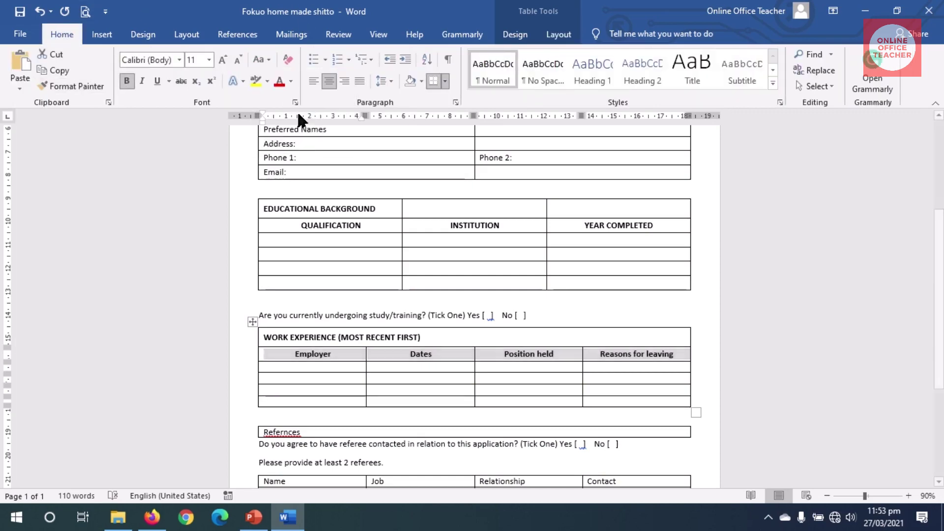
Split the first cell below the DATES heading into 2 columns and 1 row
{"action": "left_click", "coordinate": [371, 367]}
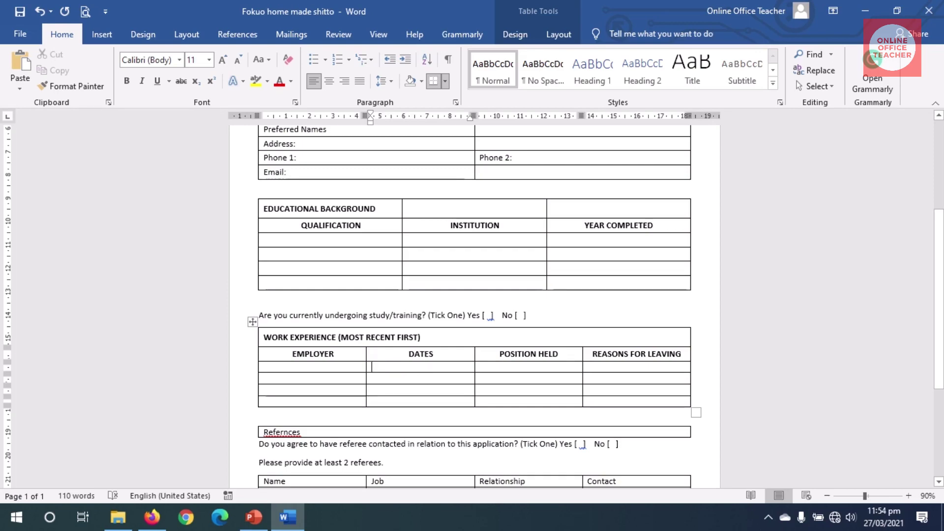
{"action": "left_click", "coordinate": [560, 35]}
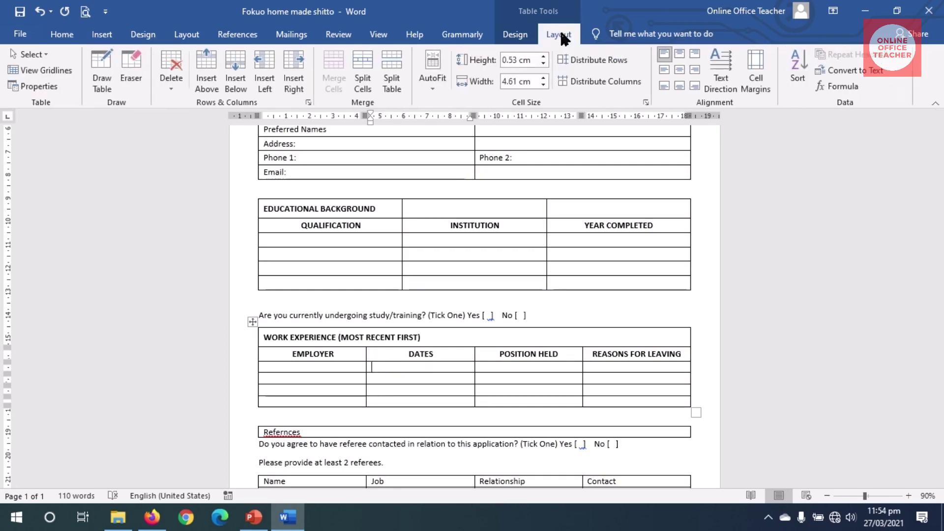
{"action": "left_click", "coordinate": [363, 71]}
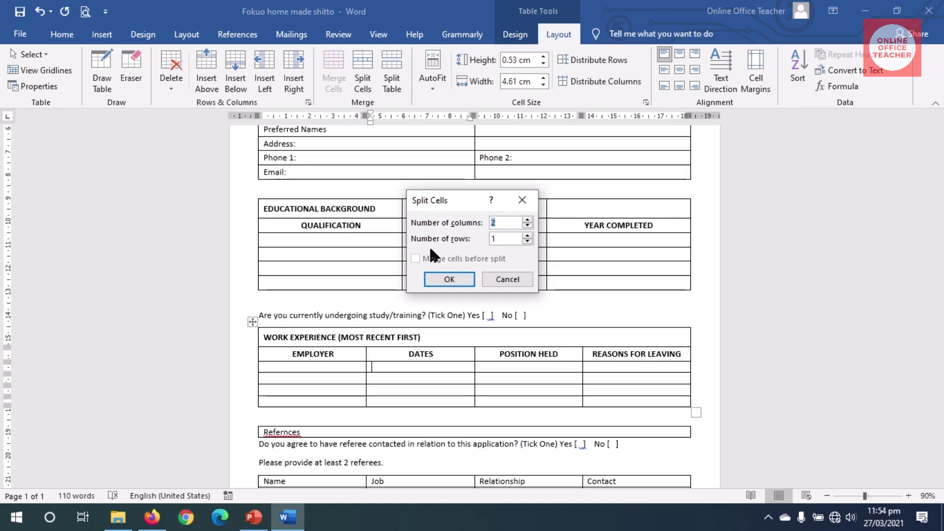
{"action": "left_click", "coordinate": [447, 277]}
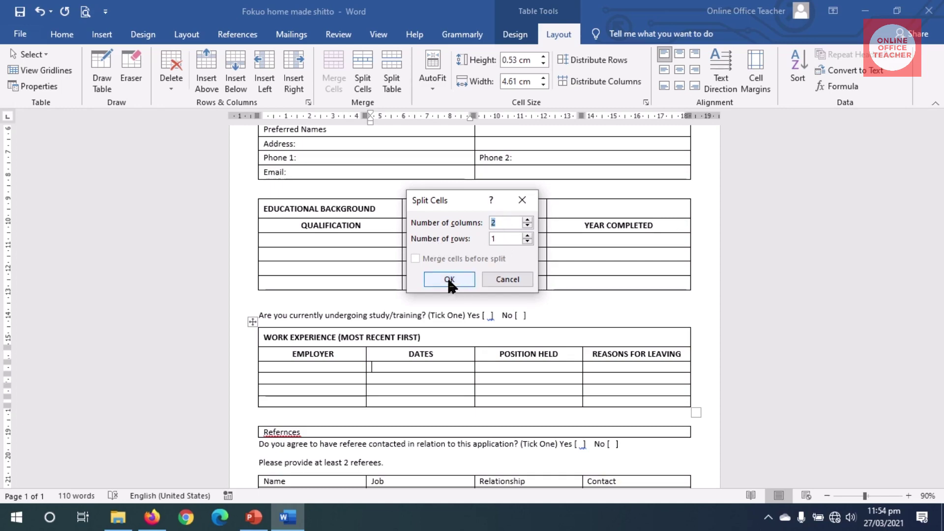
Label the two split cells under DATES "From" and "To"
{"action": "left_click", "coordinate": [407, 367]}
{"action": "type", "text": "from"}
{"action": "key", "text": "Tab"}
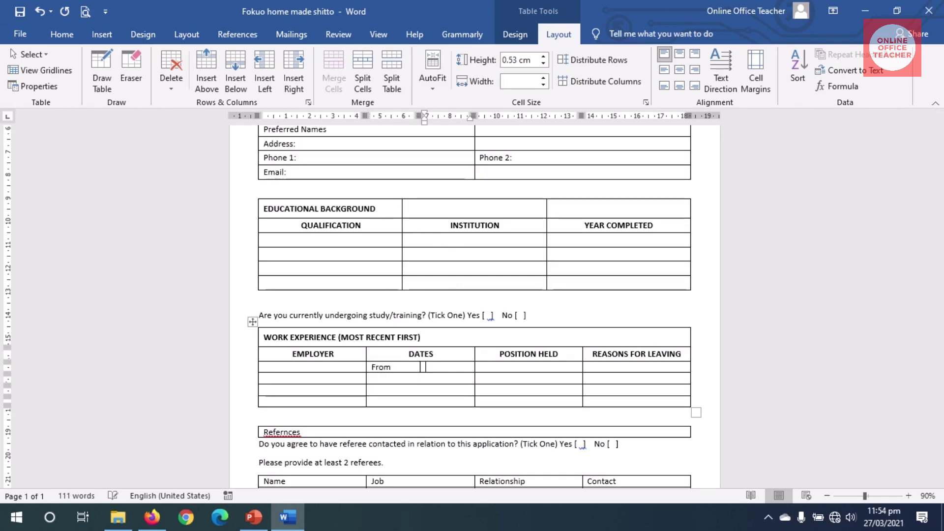
{"action": "type", "text": "to"}
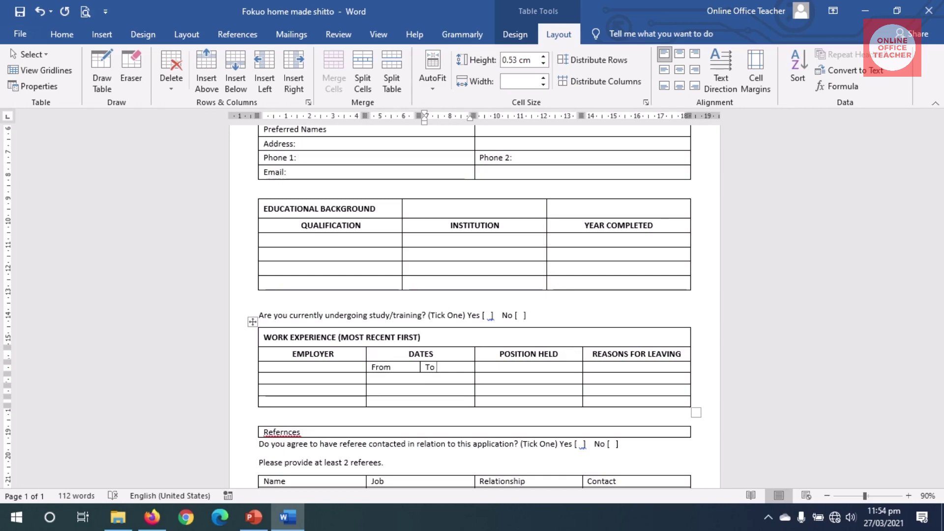
Merge the EMPLOYER, POSITION HELD and REASONS FOR LEAVING heading cells each with the empty cell directly below
{"action": "left_click_drag", "start_coordinate": [288, 355], "coordinate": [319, 369]}
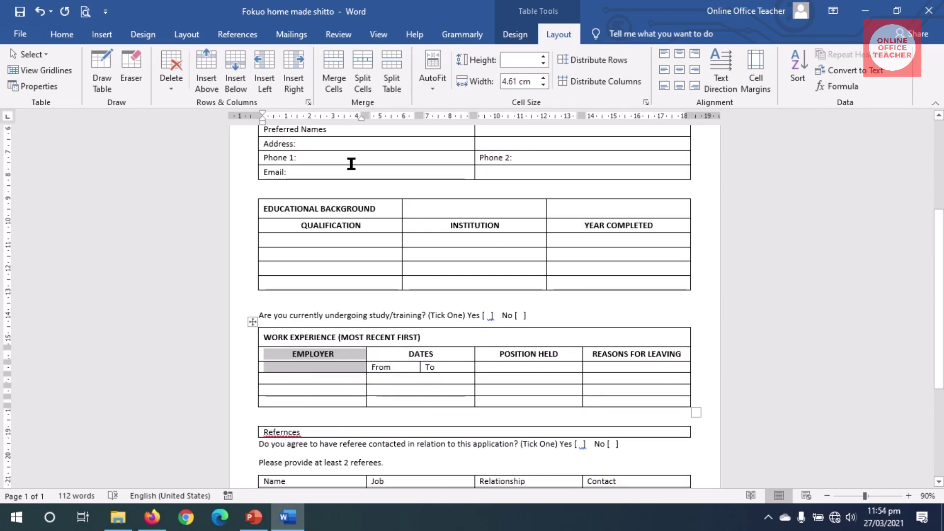
{"action": "left_click", "coordinate": [337, 73]}
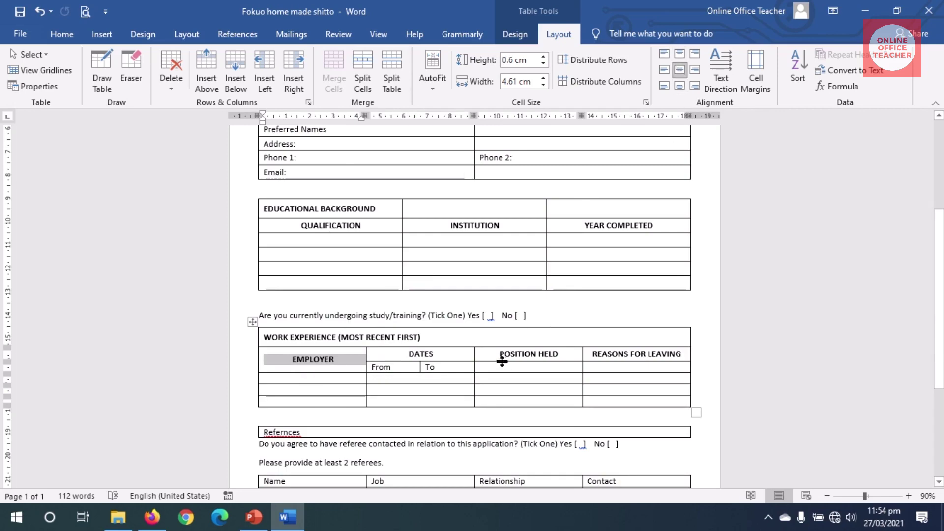
{"action": "left_click_drag", "start_coordinate": [512, 354], "coordinate": [535, 367]}
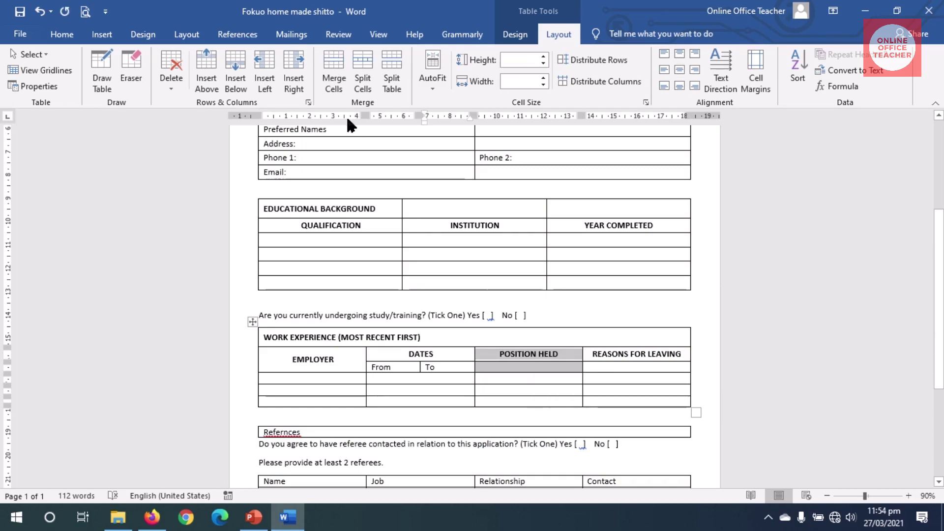
{"action": "left_click", "coordinate": [340, 82]}
{"action": "left_click_drag", "start_coordinate": [609, 353], "coordinate": [610, 368]}
{"action": "left_click", "coordinate": [336, 82]}
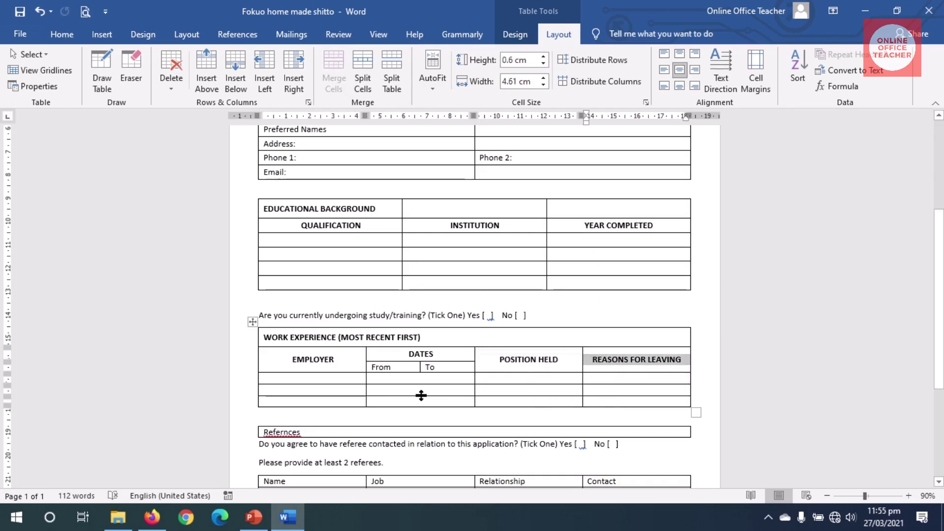
Centre the From and To labels under DATES both ways and make them bold and uppercase
{"action": "left_click_drag", "start_coordinate": [372, 367], "coordinate": [440, 369]}
{"action": "left_click", "coordinate": [680, 69]}
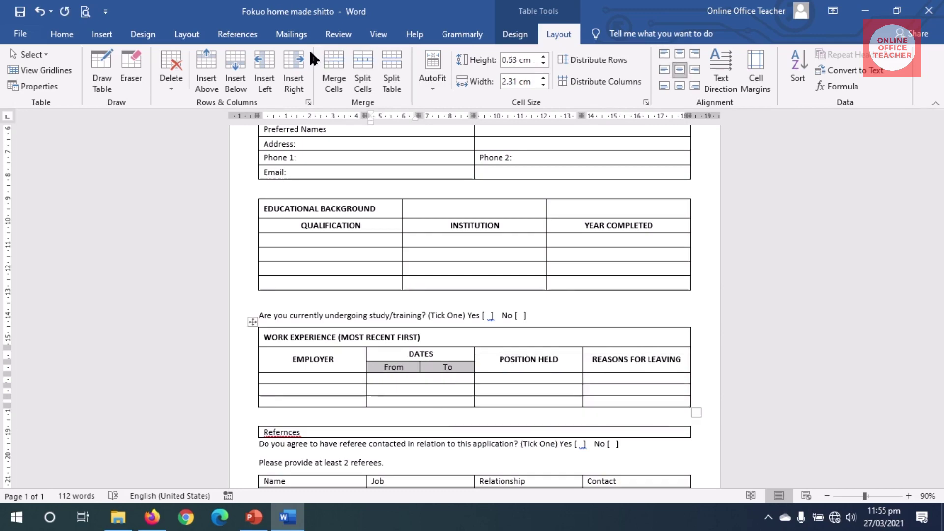
{"action": "left_click", "coordinate": [62, 34]}
{"action": "left_click", "coordinate": [127, 81]}
{"action": "left_click", "coordinate": [259, 60]}
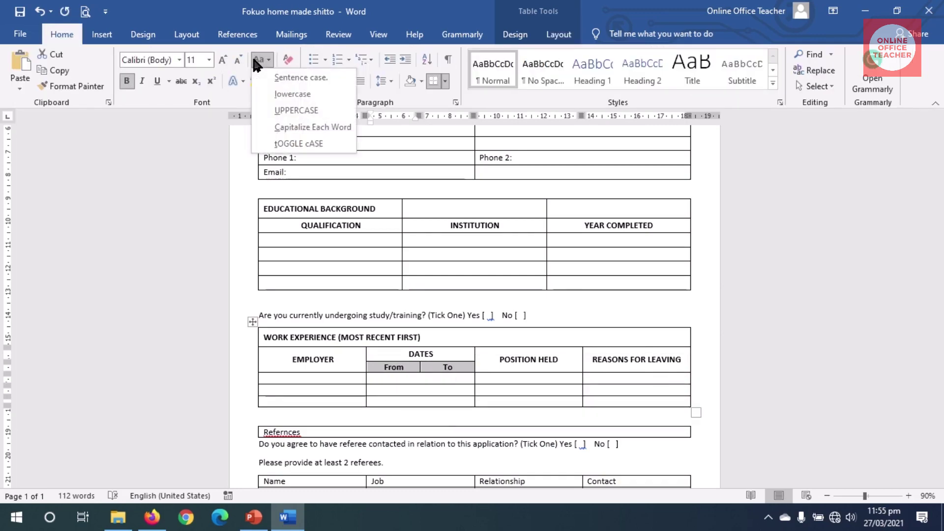
{"action": "left_click", "coordinate": [297, 109]}
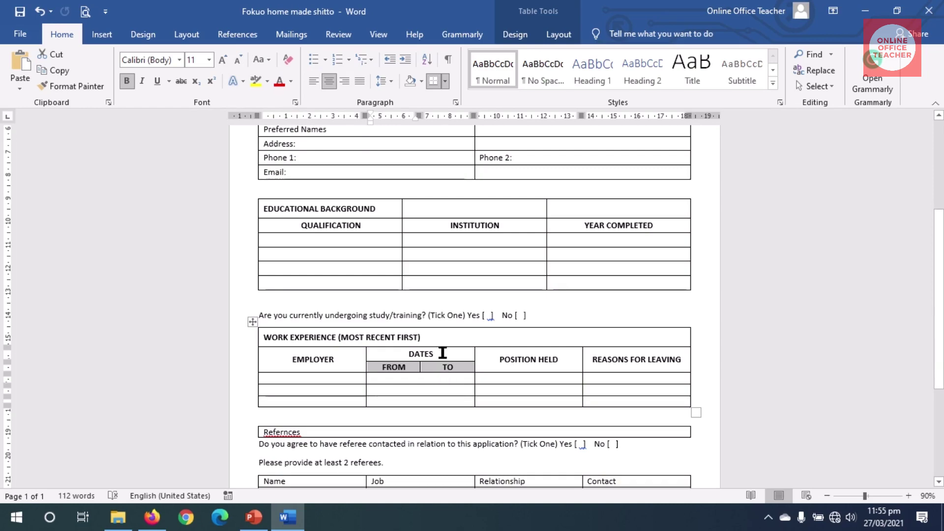
Set the height of the FROM/TO row and the three blank work experience rows to 0.6 cm
{"action": "left_click", "coordinate": [561, 33]}
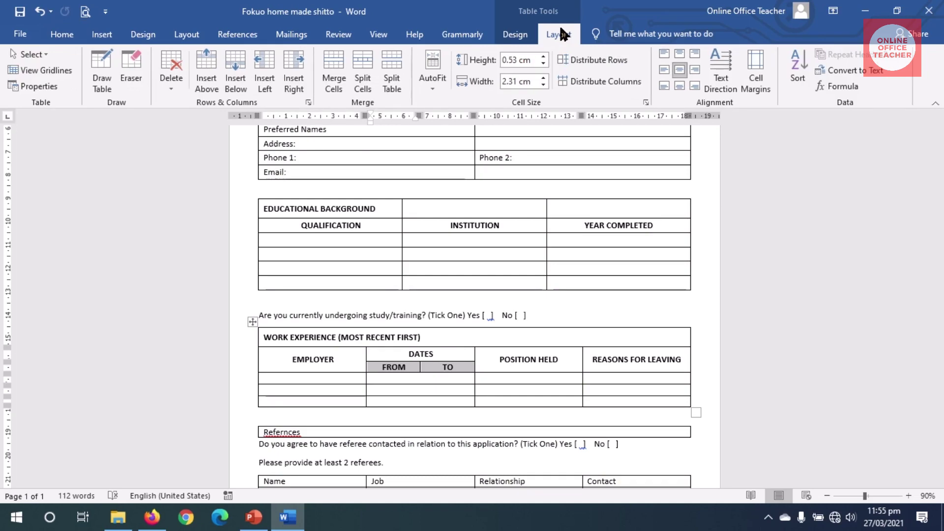
{"action": "left_click", "coordinate": [543, 56]}
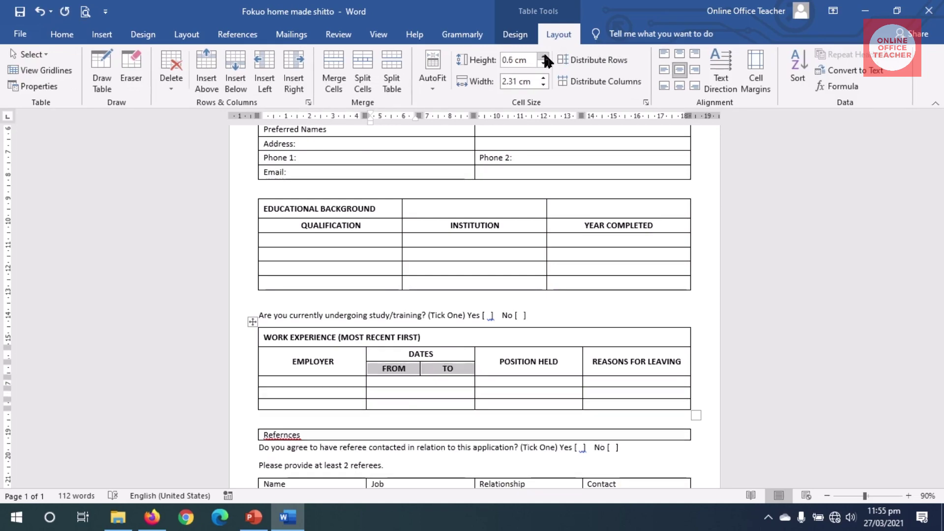
{"action": "left_click", "coordinate": [461, 370]}
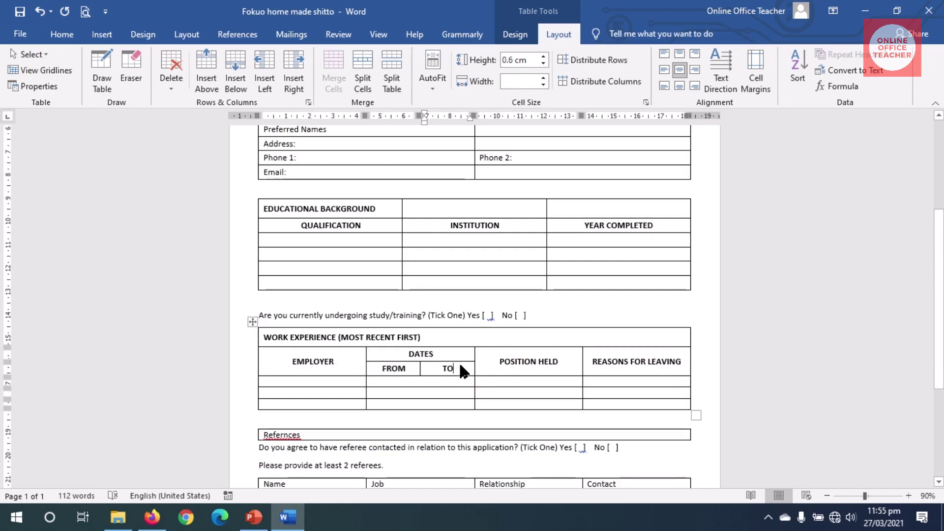
{"action": "left_click_drag", "start_coordinate": [338, 381], "coordinate": [594, 401]}
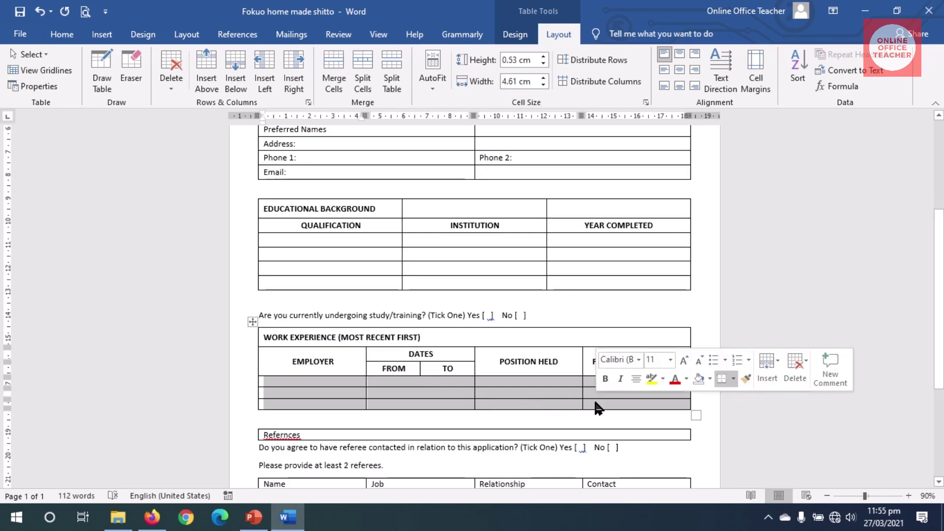
{"action": "left_click", "coordinate": [543, 56]}
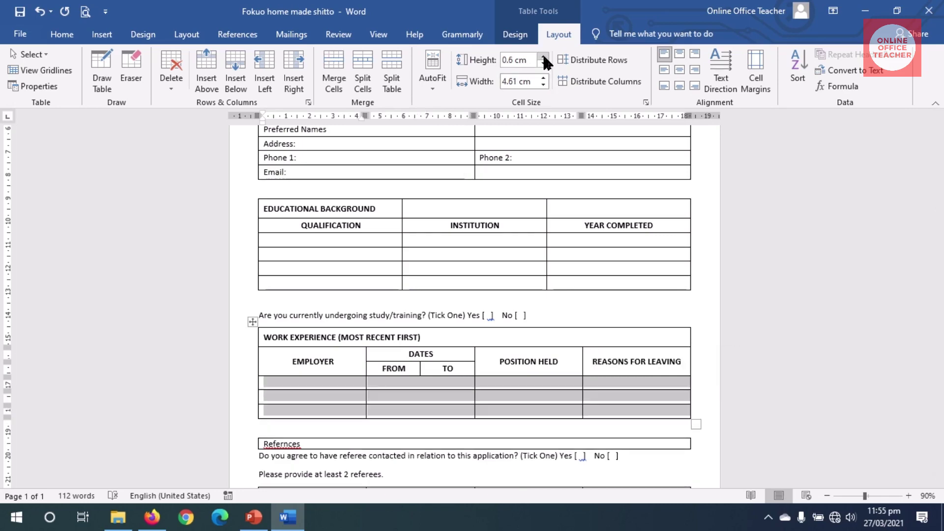
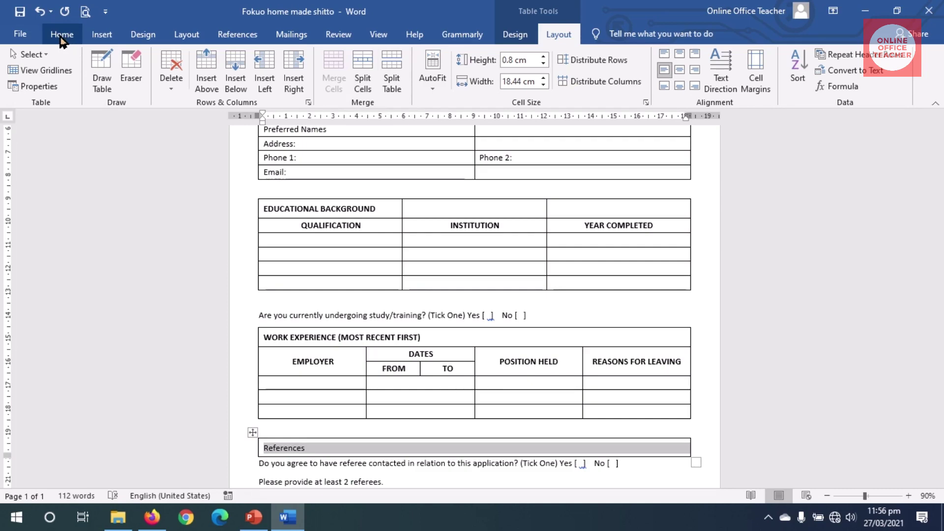
Make the References section heading bold and uppercase
{"action": "left_click", "coordinate": [127, 81]}
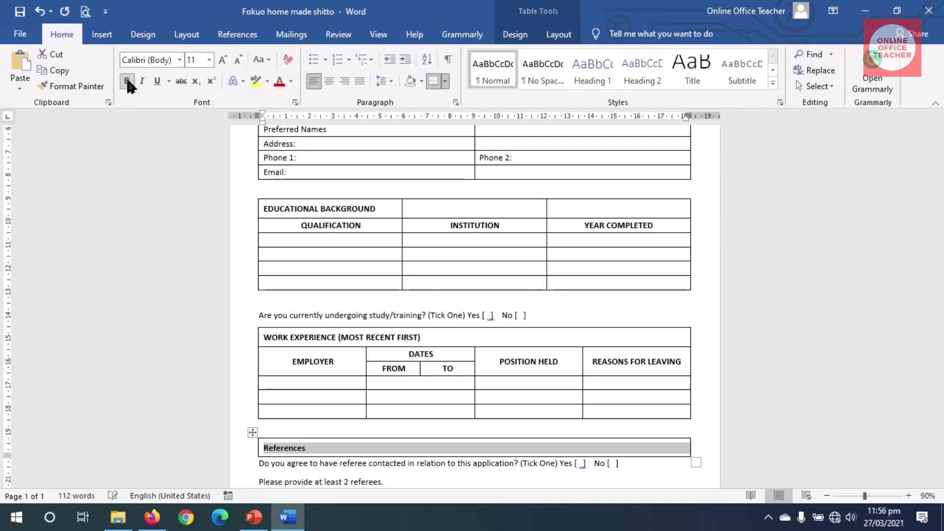
{"action": "left_click", "coordinate": [259, 59]}
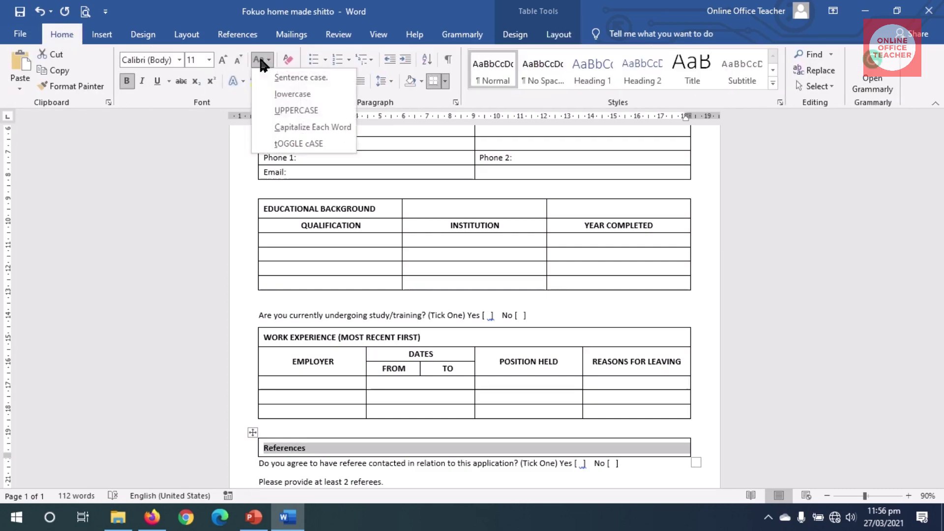
{"action": "left_click", "coordinate": [298, 111]}
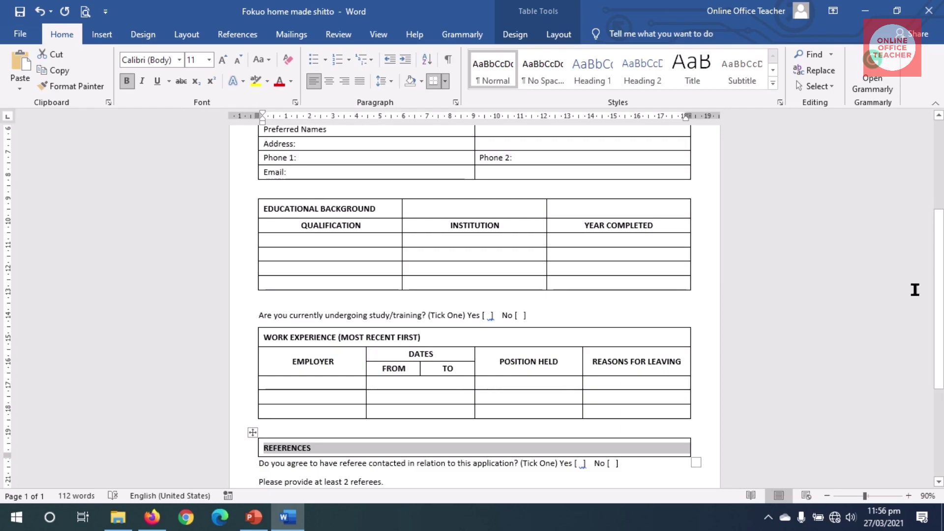
Make the Name, Job, Relationship and Contact column headings of the referee table bold and uppercase
{"action": "scroll", "coordinate": [929, 268], "scroll_direction": "down", "scroll_amount": 3}
{"action": "left_click_drag", "start_coordinate": [265, 326], "coordinate": [607, 323]}
{"action": "left_click", "coordinate": [127, 80]}
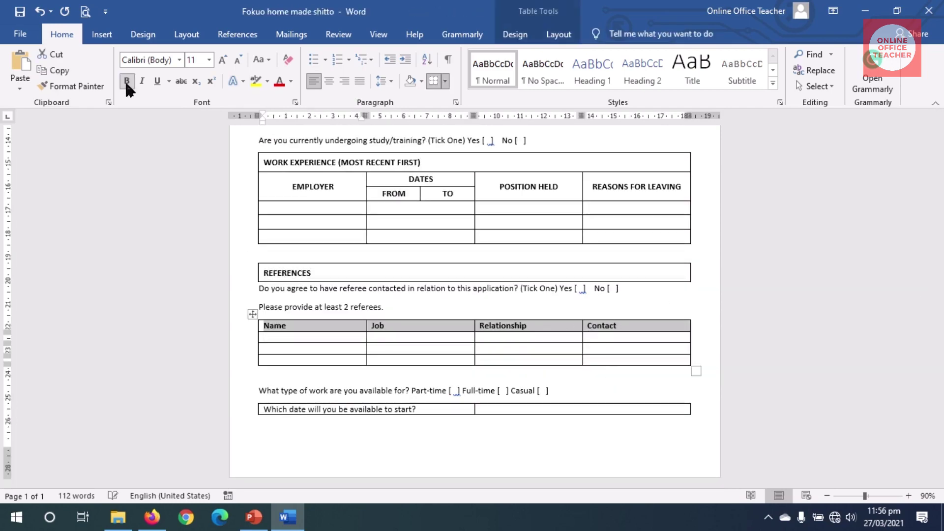
{"action": "left_click", "coordinate": [262, 61]}
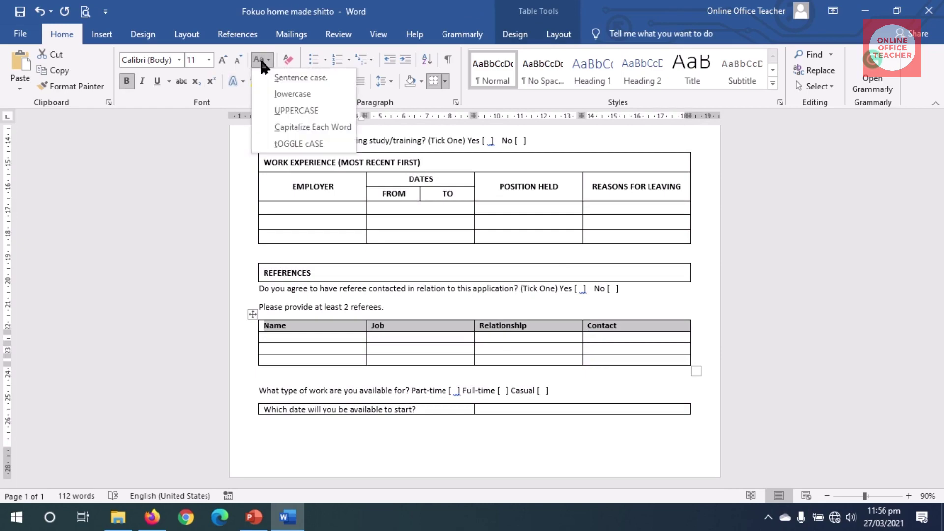
{"action": "left_click", "coordinate": [296, 110]}
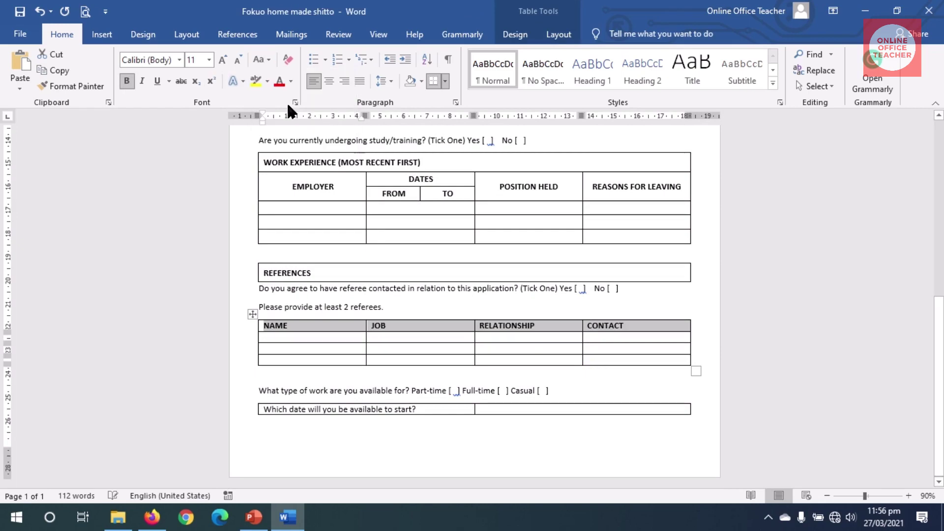
Set all referee table rows to a height of 0.6 cm and centre the column headings both ways
{"action": "left_click", "coordinate": [554, 35]}
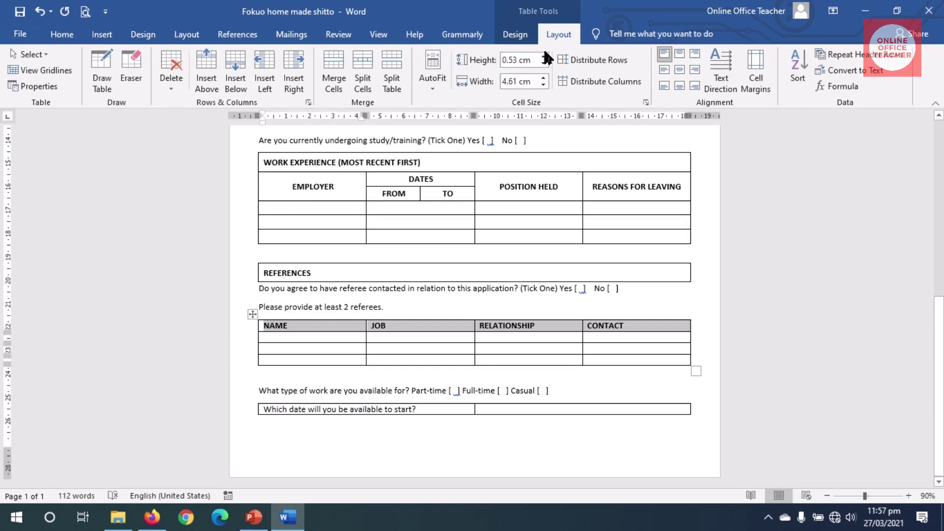
{"action": "left_click", "coordinate": [543, 56]}
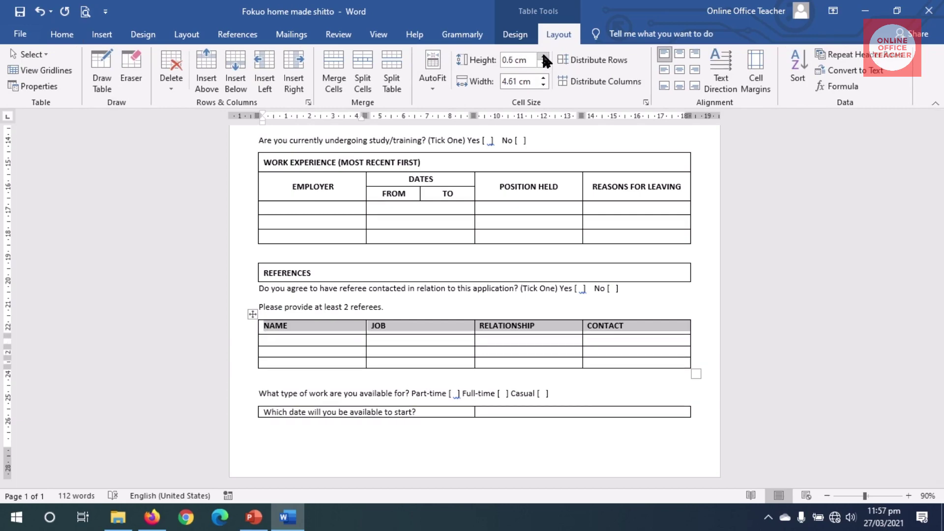
{"action": "left_click", "coordinate": [679, 70]}
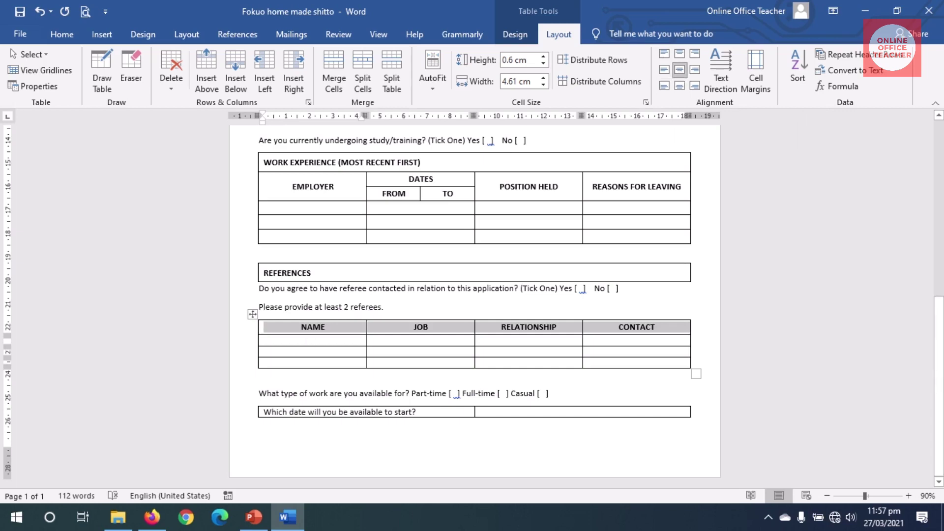
{"action": "left_click_drag", "start_coordinate": [295, 340], "coordinate": [637, 363]}
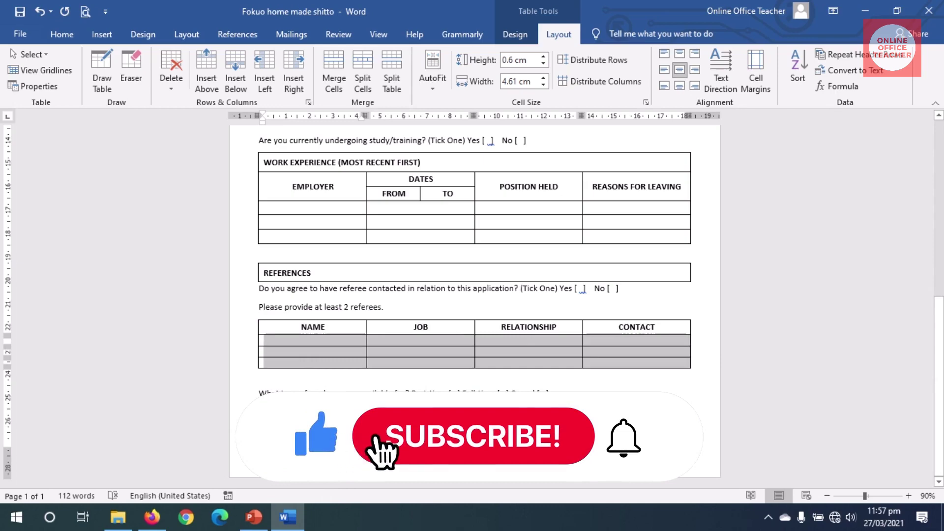
{"action": "left_click", "coordinate": [543, 57]}
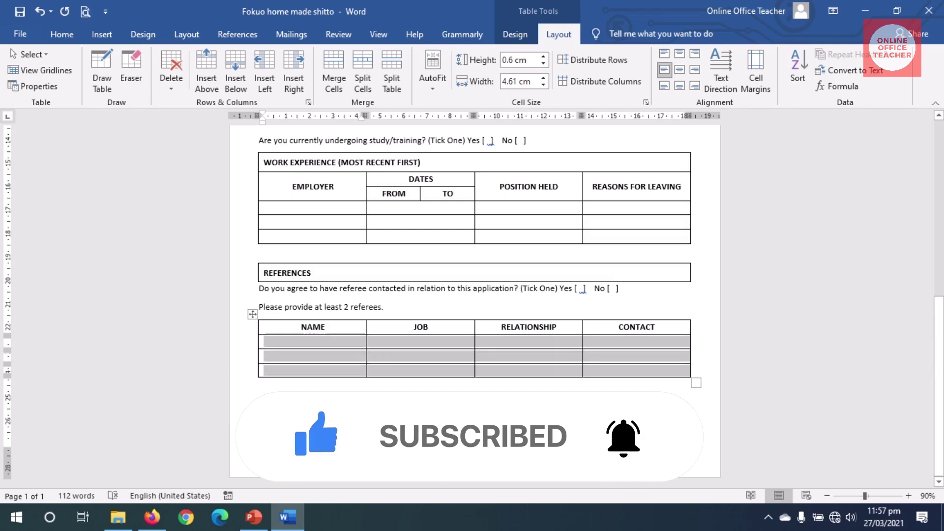
Set the "Which date will you be available to start?" row to 0.6 cm high, and make its text vertically centred, left-aligned and bold
{"action": "left_click_drag", "start_coordinate": [263, 421], "coordinate": [420, 420]}
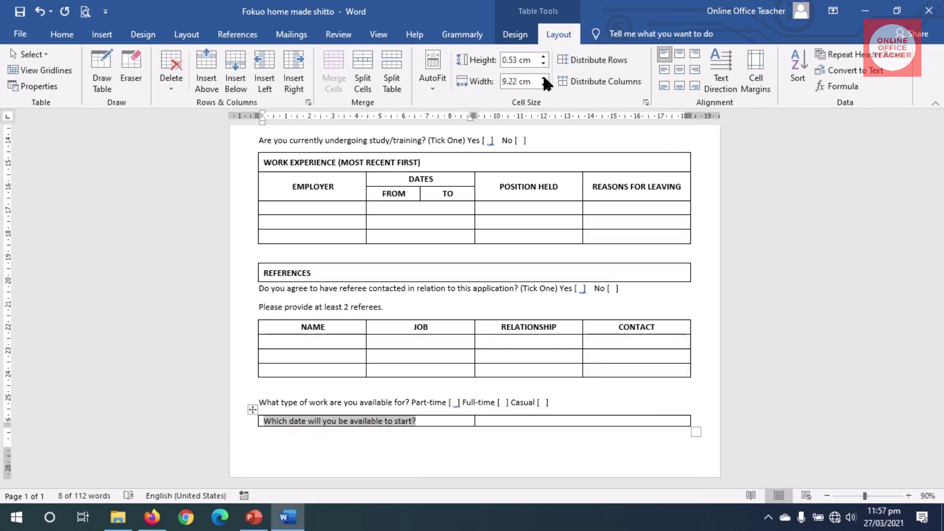
{"action": "left_click", "coordinate": [543, 57]}
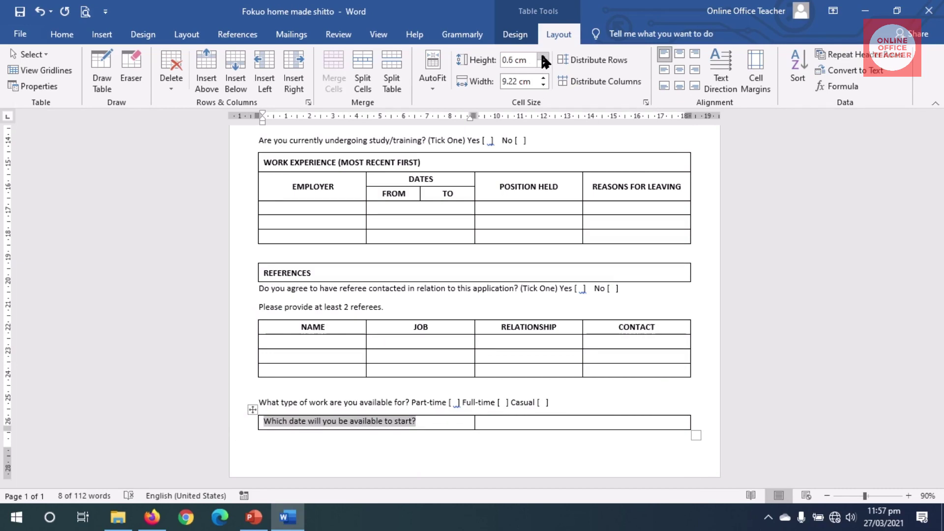
{"action": "left_click", "coordinate": [663, 73]}
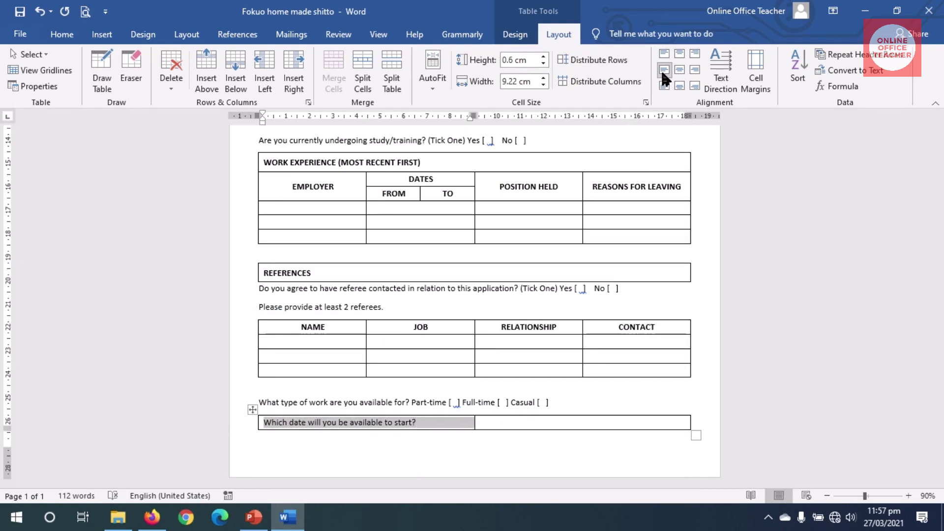
{"action": "left_click", "coordinate": [62, 34]}
{"action": "left_click", "coordinate": [126, 80]}
{"action": "left_click", "coordinate": [549, 450]}
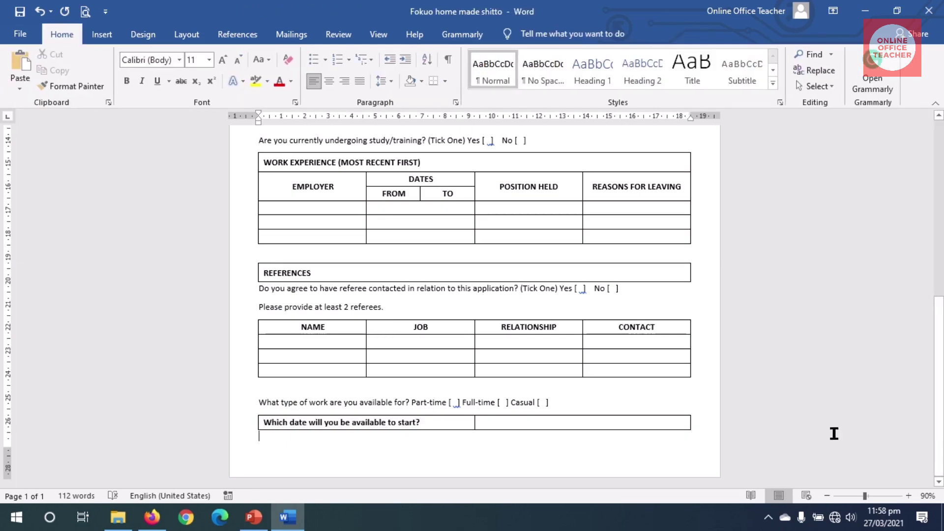
Review the overall layout of the complete one-page job application form
{"action": "left_click", "coordinate": [828, 496]}
{"action": "left_click", "coordinate": [828, 496]}
{"action": "left_click", "coordinate": [828, 496]}
{"action": "left_click", "coordinate": [828, 496]}
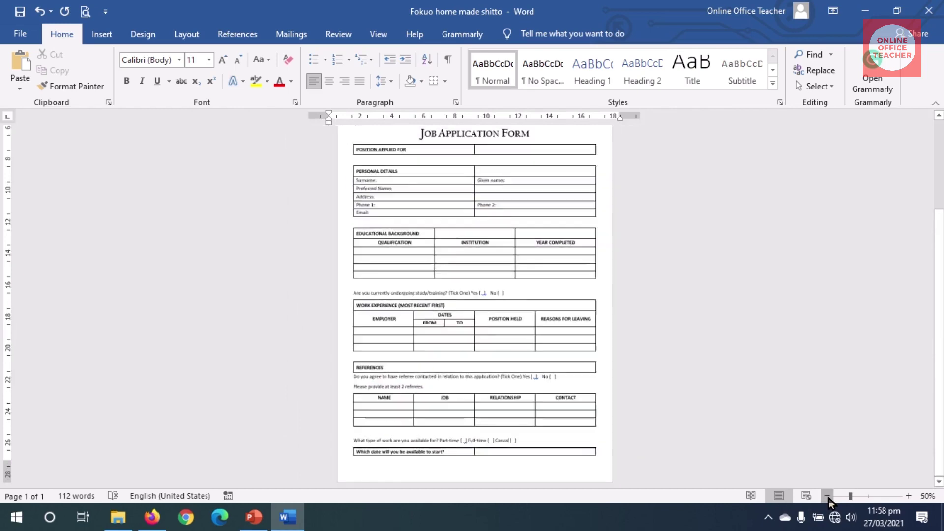
{"action": "left_click", "coordinate": [828, 496]}
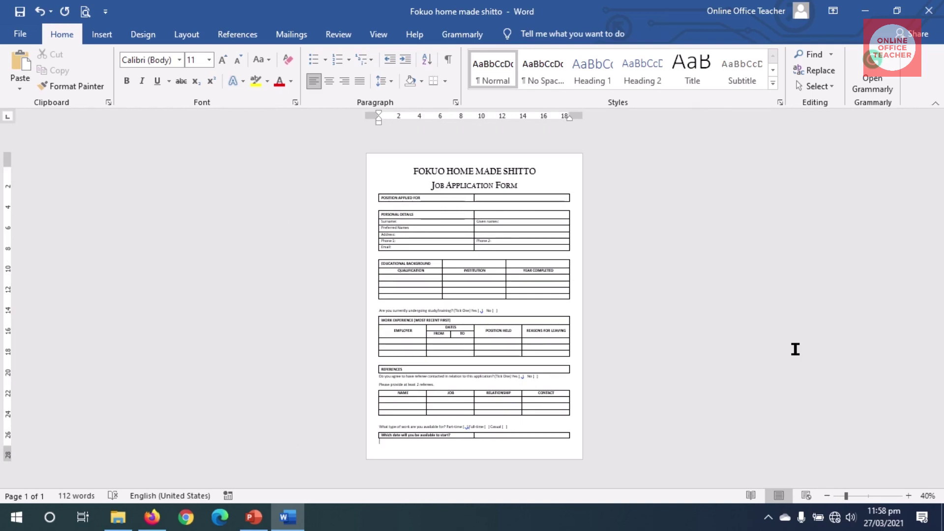
{"action": "left_click", "coordinate": [909, 495]}
{"action": "left_click", "coordinate": [909, 495]}
{"action": "left_click", "coordinate": [908, 496]}
{"action": "left_click", "coordinate": [908, 496]}
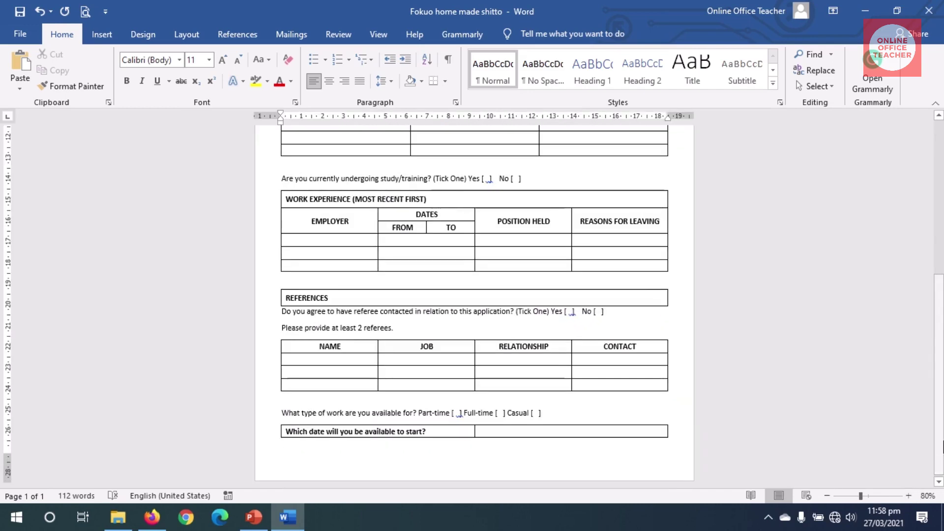
Fill the POSITION APPLIED FOR cell with blue shading
{"action": "left_click_drag", "start_coordinate": [937, 406], "coordinate": [937, 252]}
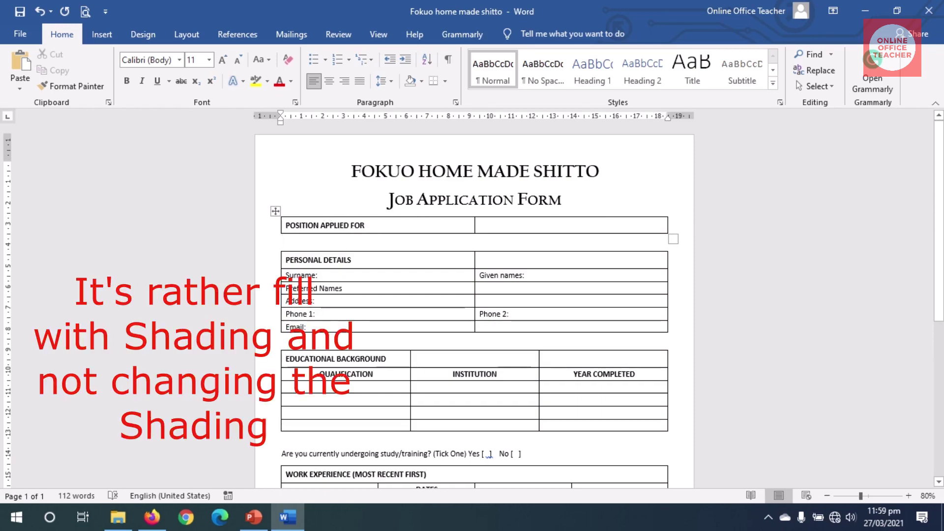
{"action": "left_click", "coordinate": [357, 226]}
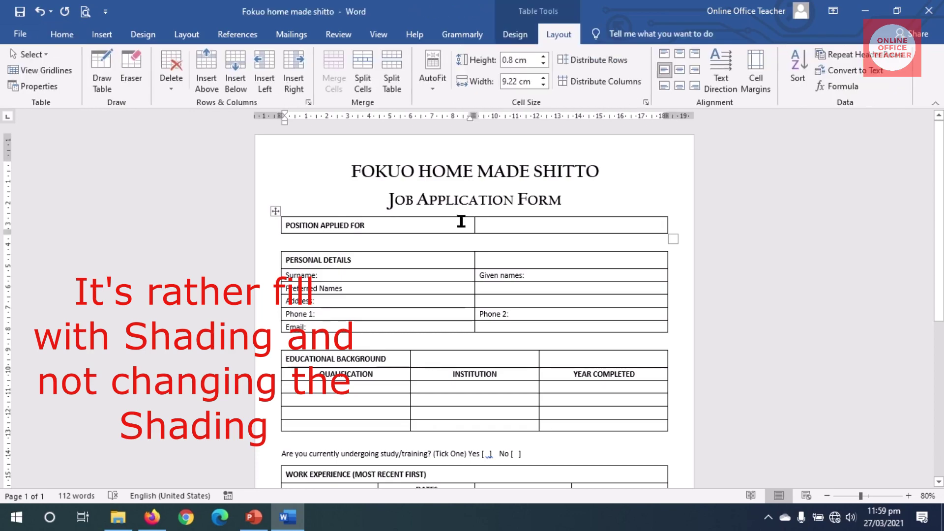
{"action": "left_click", "coordinate": [512, 32]}
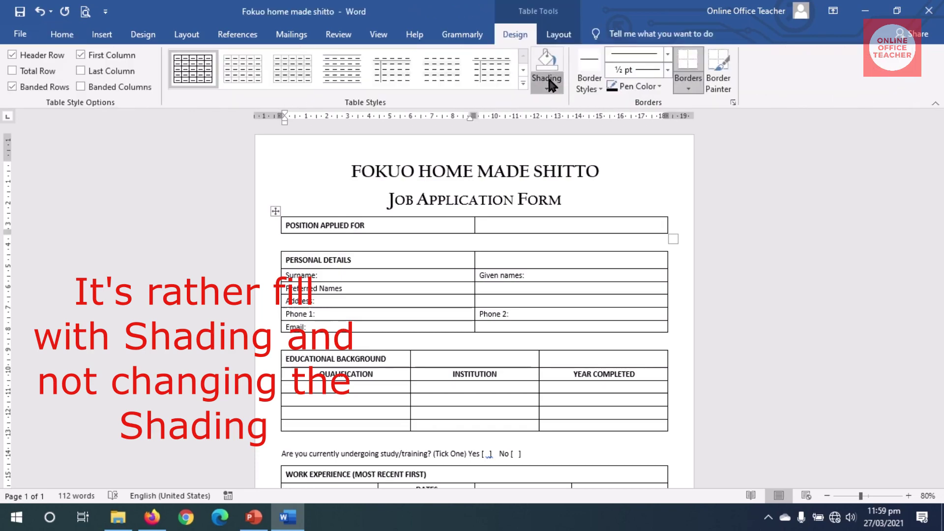
{"action": "left_click", "coordinate": [547, 77]}
{"action": "left_click", "coordinate": [622, 187]}
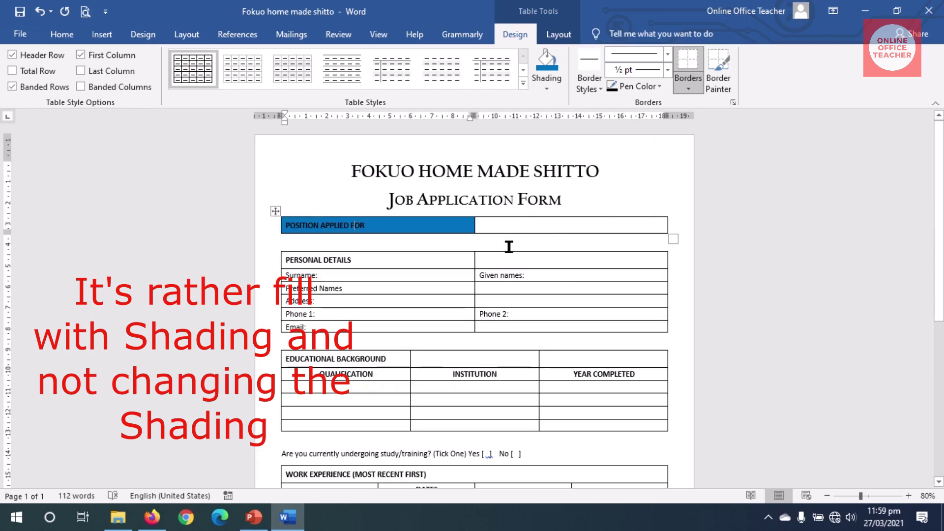
Change the font colour of the POSITION APPLIED FOR text to white
{"action": "left_click_drag", "start_coordinate": [363, 225], "coordinate": [296, 229]}
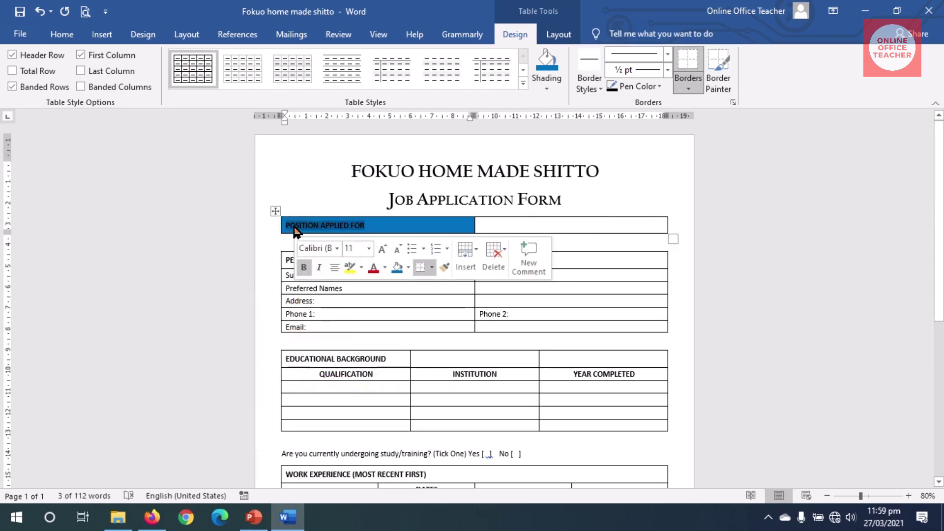
{"action": "left_click", "coordinate": [63, 35]}
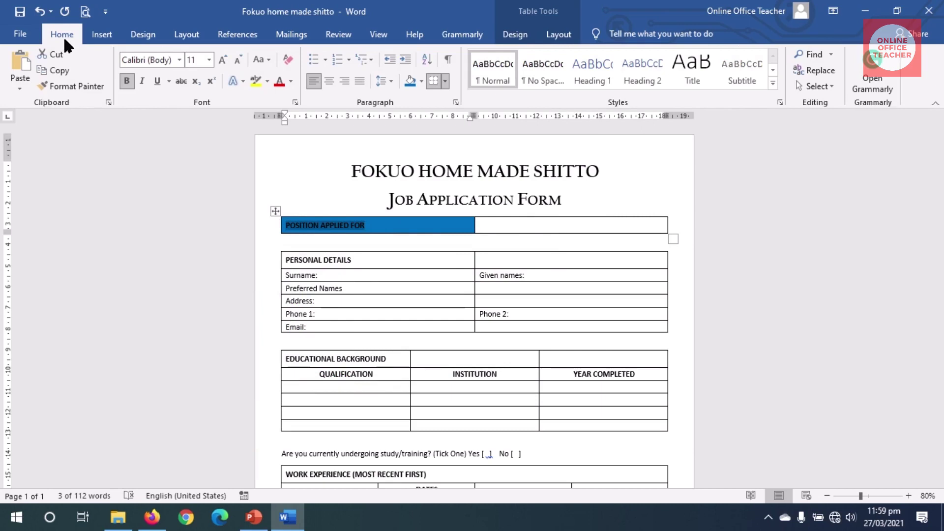
{"action": "left_click", "coordinate": [291, 82]}
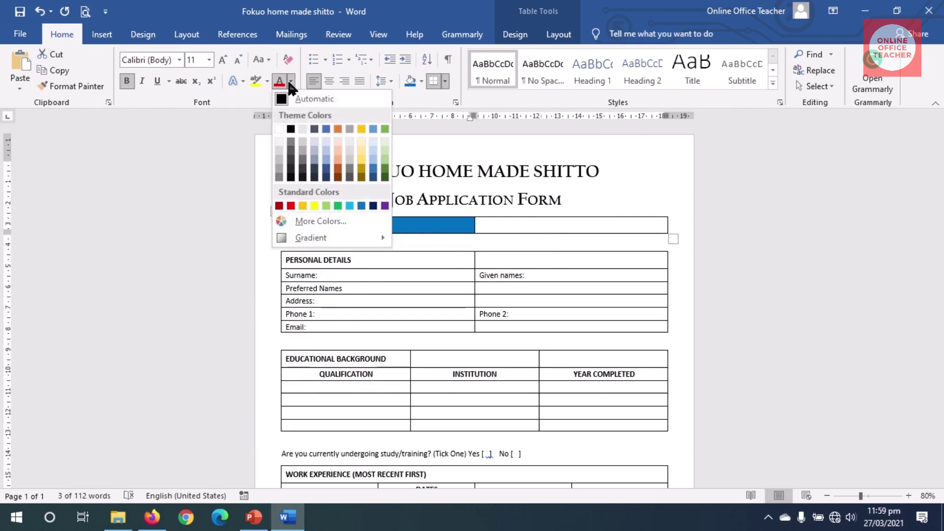
{"action": "left_click", "coordinate": [279, 129]}
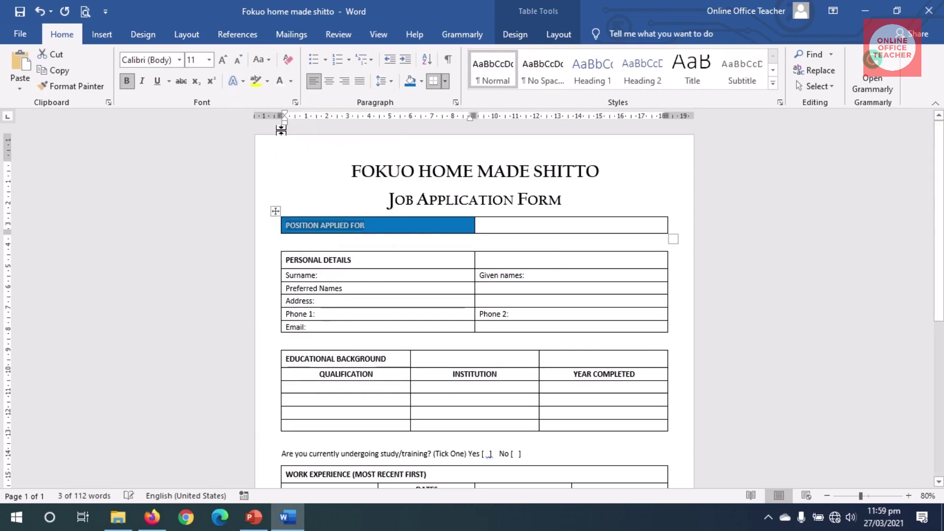
Remove the left border of the POSITION APPLIED FOR cell and the right border of the empty cell beside it
{"action": "left_click", "coordinate": [379, 226]}
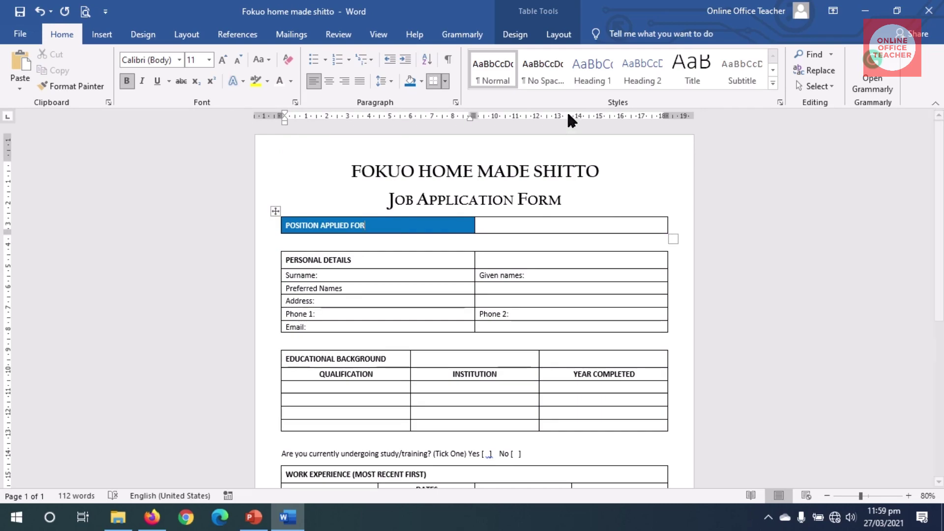
{"action": "left_click", "coordinate": [516, 36]}
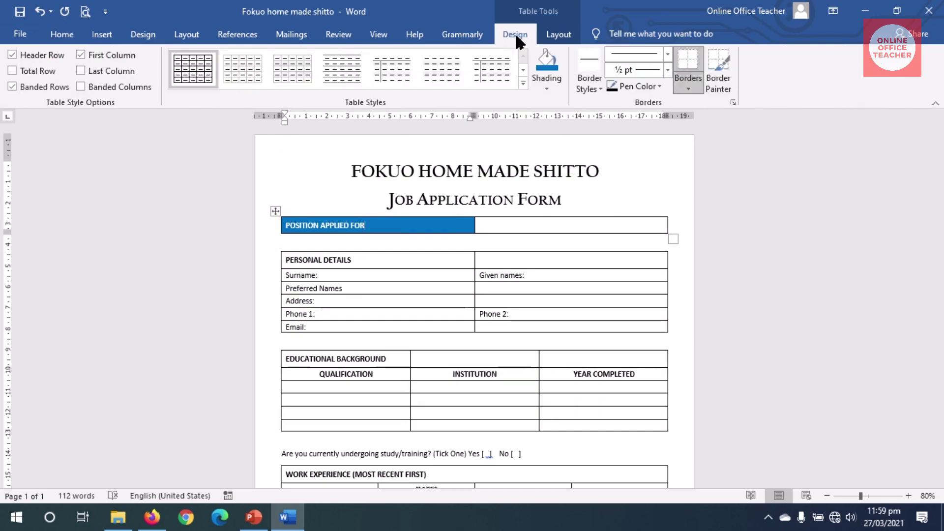
{"action": "left_click", "coordinate": [688, 87]}
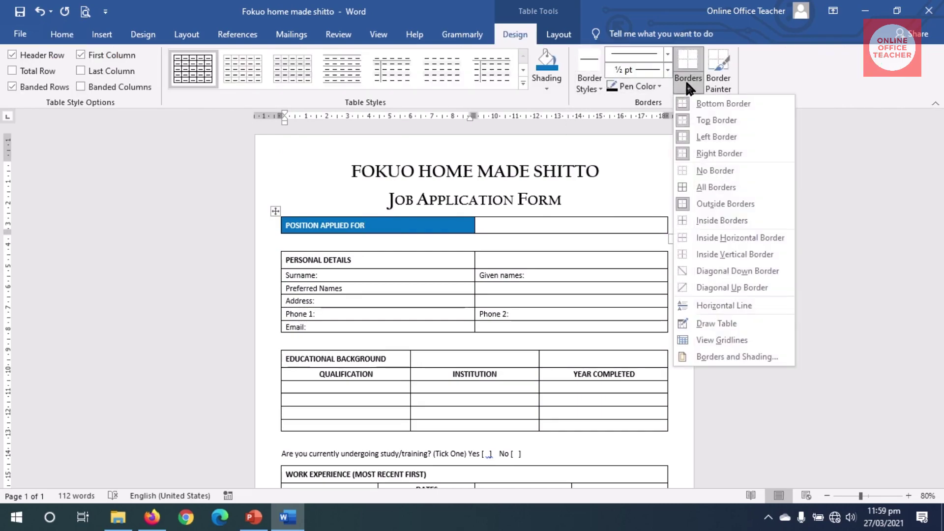
{"action": "left_click", "coordinate": [718, 136]}
{"action": "left_click", "coordinate": [644, 226]}
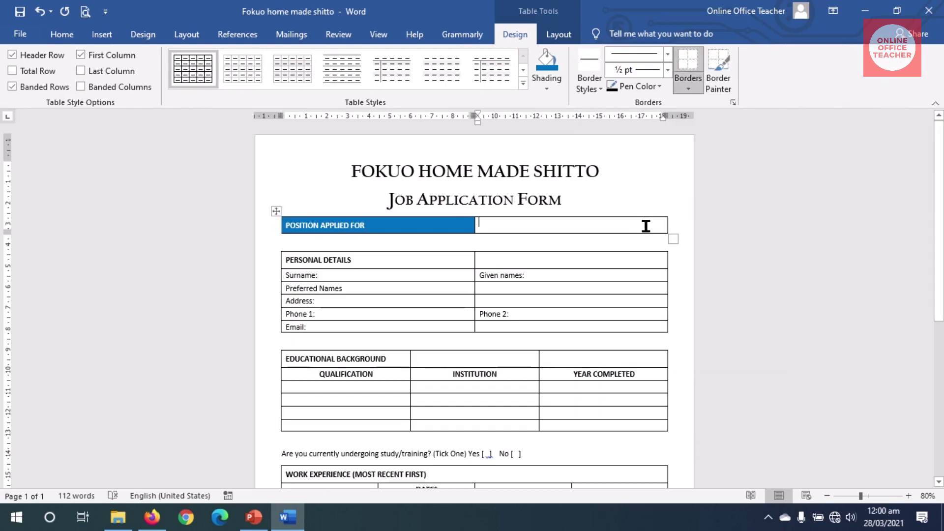
{"action": "left_click", "coordinate": [689, 82]}
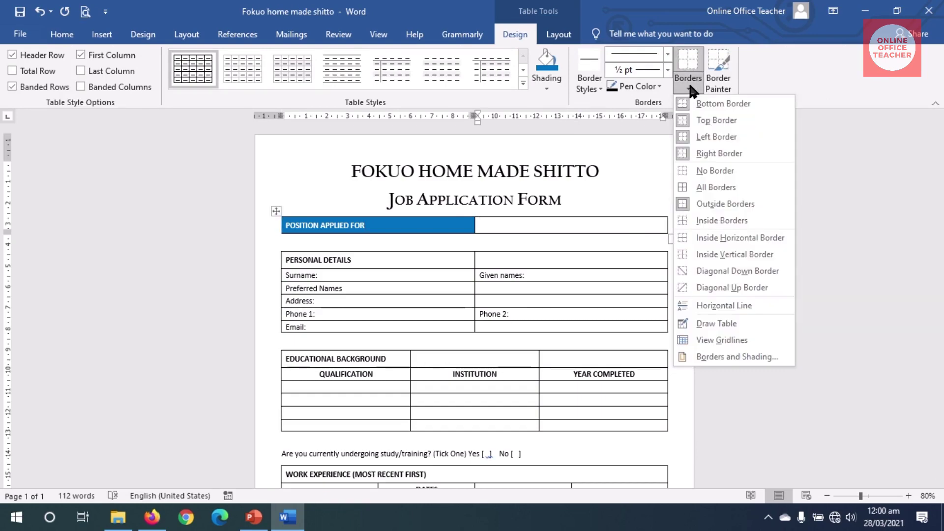
{"action": "left_click", "coordinate": [726, 153]}
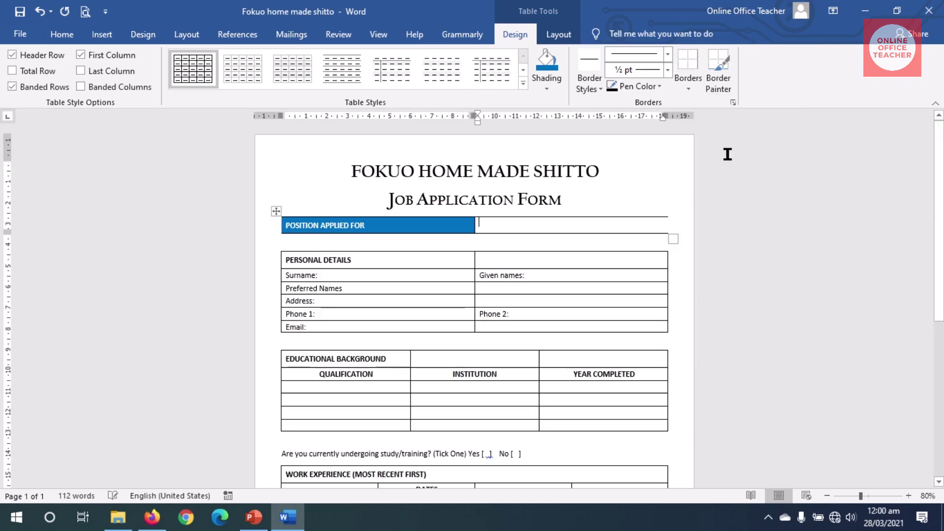
Merge the two cells of the PERSONAL DETAILS heading row and fill the merged cell with blue shading
{"action": "left_click", "coordinate": [559, 34]}
{"action": "left_click_drag", "start_coordinate": [315, 260], "coordinate": [502, 260]}
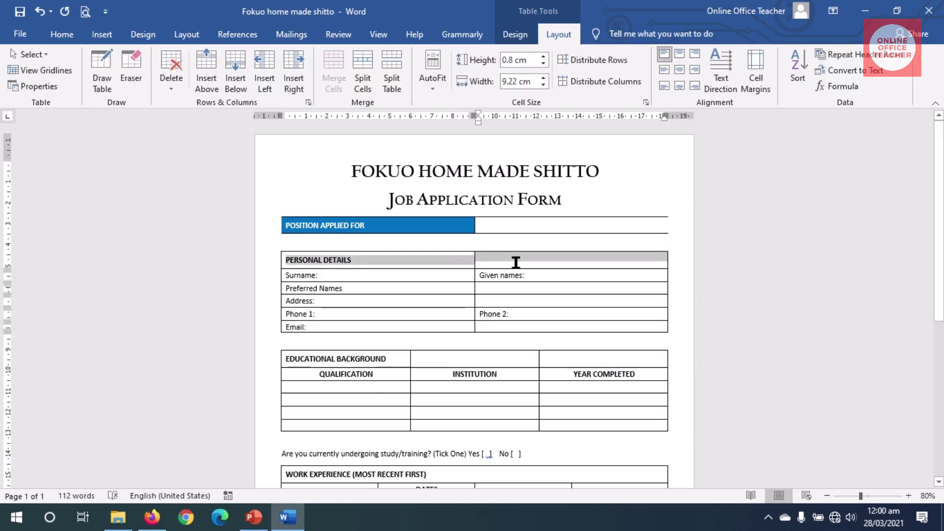
{"action": "right_click", "coordinate": [516, 263]}
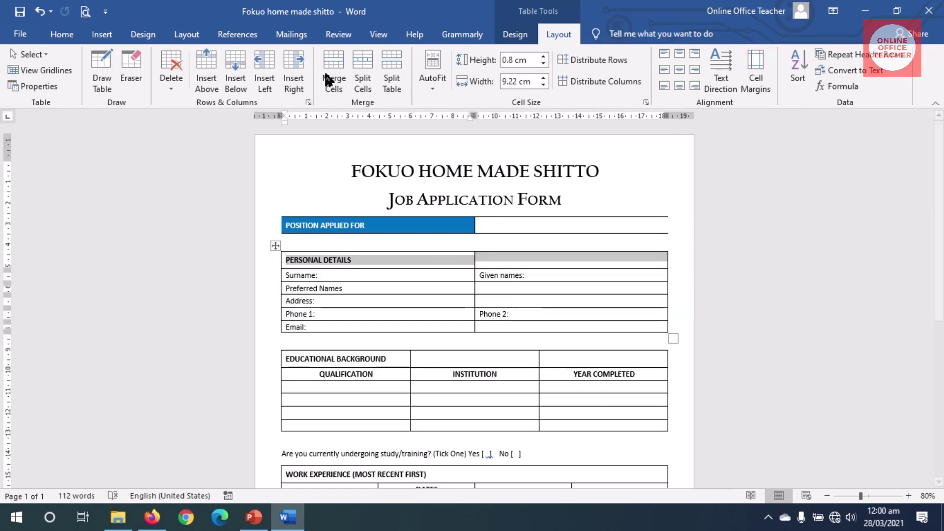
{"action": "left_click", "coordinate": [330, 56]}
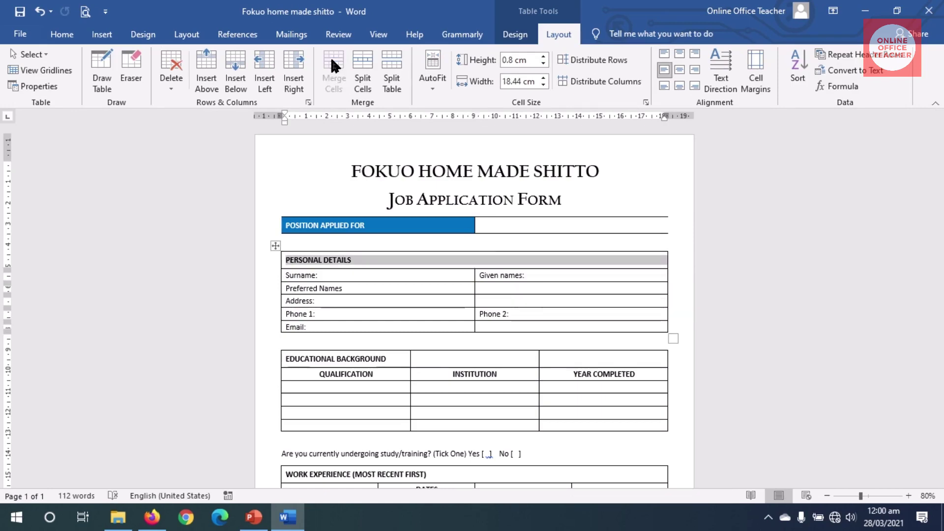
{"action": "left_click", "coordinate": [527, 33]}
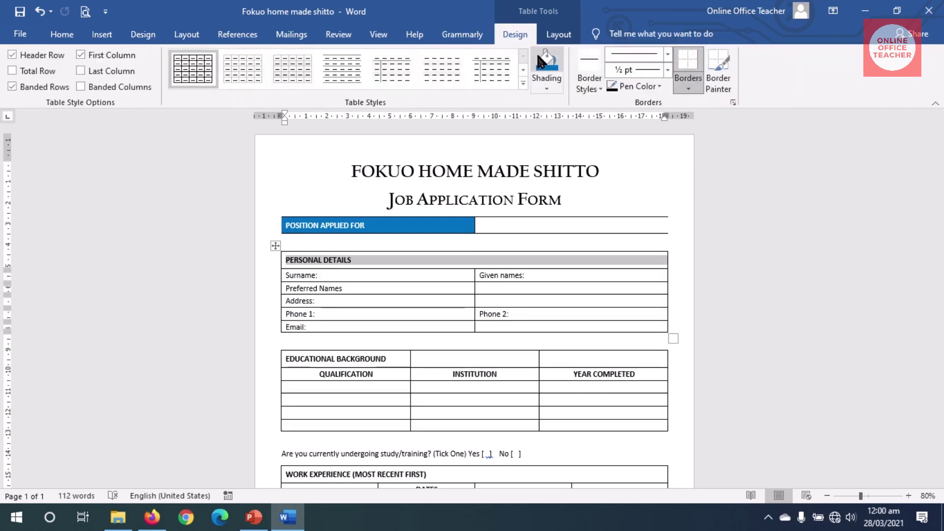
{"action": "left_click", "coordinate": [547, 63]}
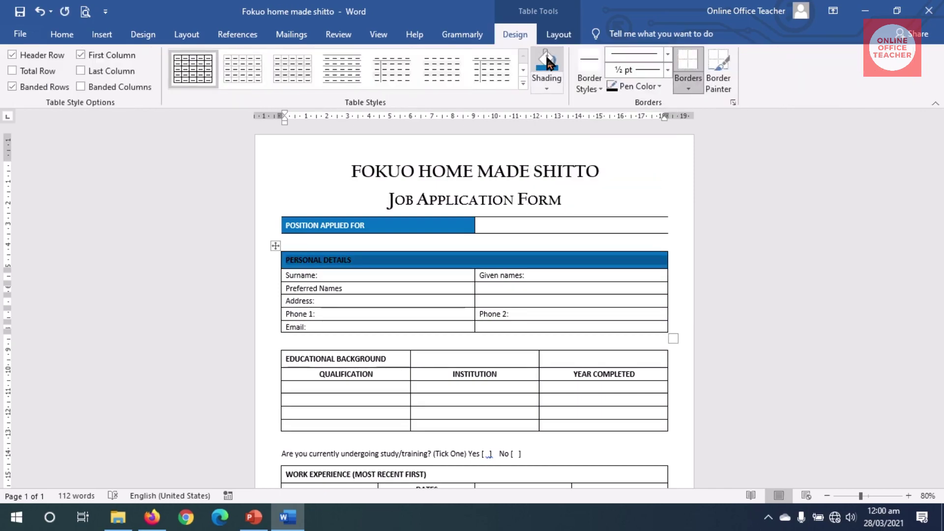
Remove the left and right borders from the PERSONAL DETAILS heading row
{"action": "left_click", "coordinate": [689, 89]}
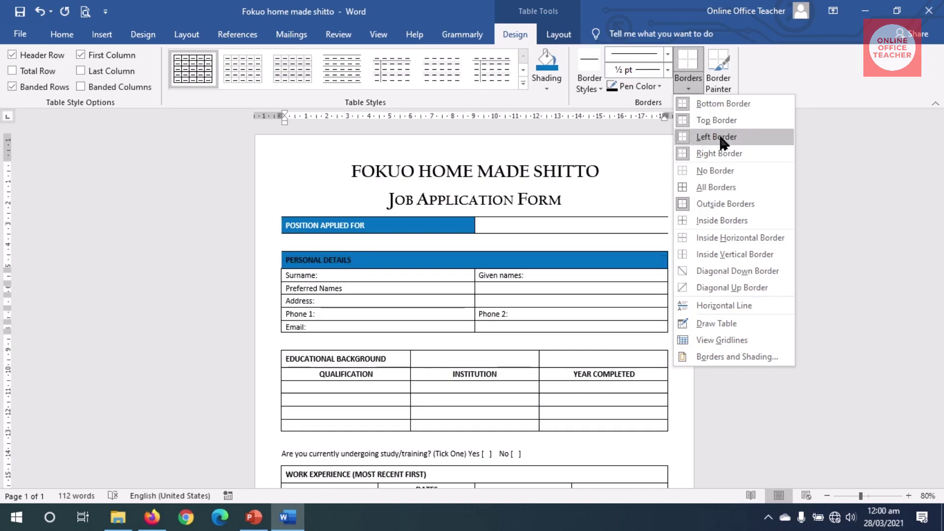
{"action": "left_click", "coordinate": [717, 136]}
{"action": "left_click", "coordinate": [691, 88]}
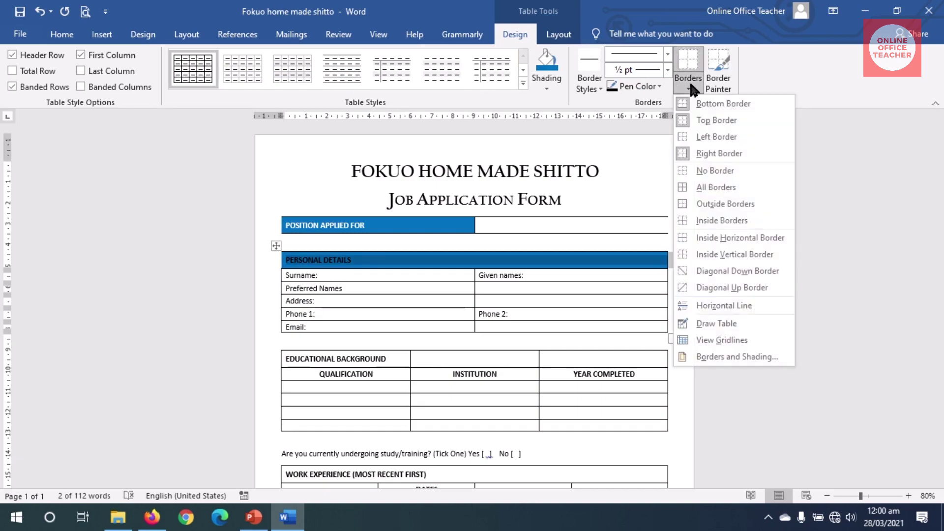
{"action": "left_click", "coordinate": [720, 153]}
Remove the outer left and right borders from the Surname to Email rows of the personal details table
{"action": "left_click_drag", "start_coordinate": [288, 275], "coordinate": [305, 324]}
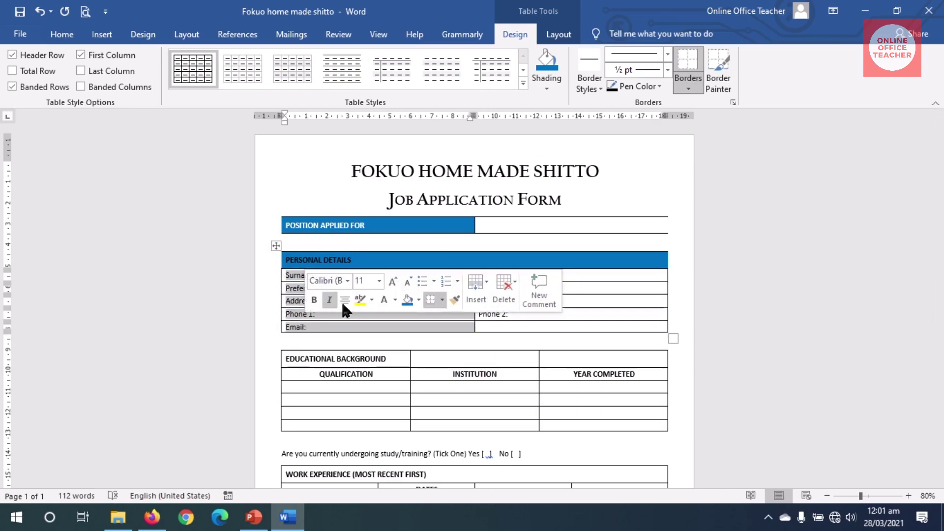
{"action": "left_click", "coordinate": [689, 87]}
{"action": "left_click", "coordinate": [710, 132]}
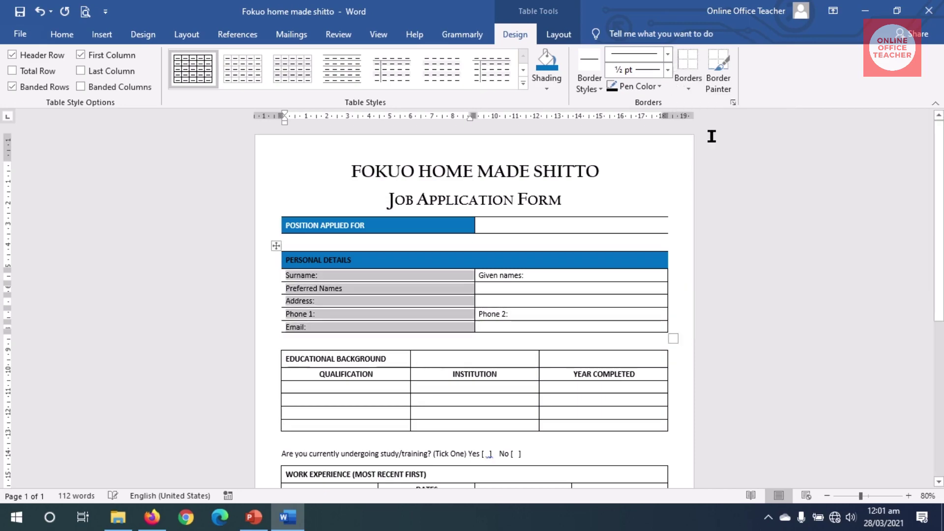
{"action": "left_click_drag", "start_coordinate": [646, 275], "coordinate": [649, 332]}
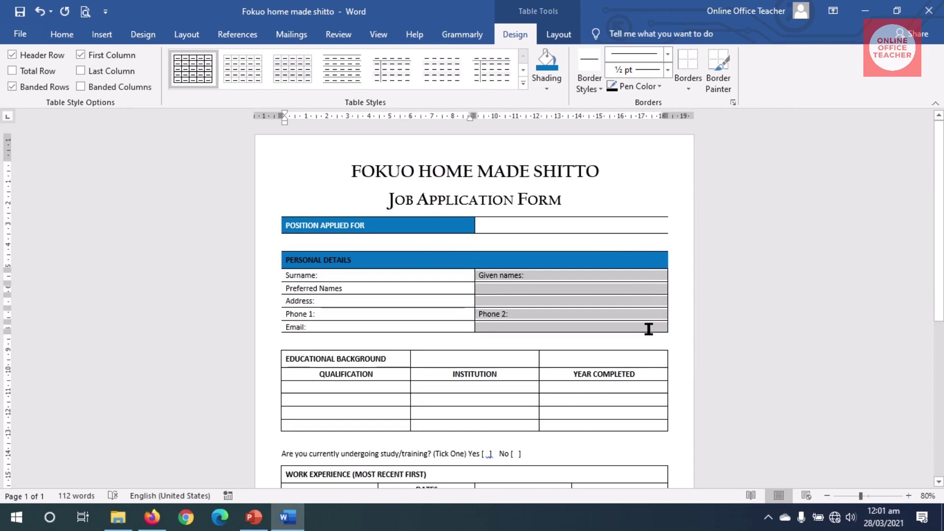
{"action": "left_click", "coordinate": [689, 89]}
{"action": "left_click", "coordinate": [717, 152]}
Merge the two cells in each of the Preferred Names, Address and Email rows
{"action": "left_click", "coordinate": [422, 288]}
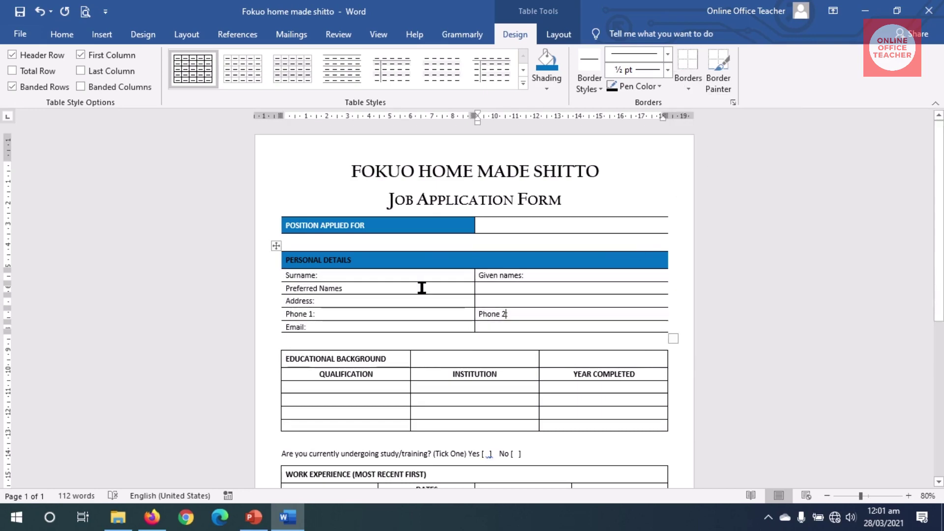
{"action": "left_click_drag", "start_coordinate": [459, 289], "coordinate": [494, 292]}
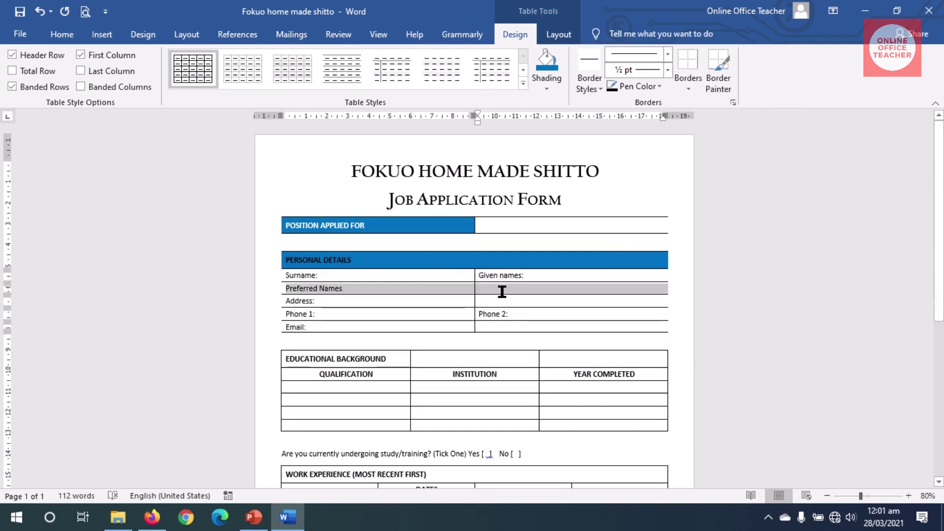
{"action": "left_click", "coordinate": [559, 34]}
{"action": "left_click", "coordinate": [335, 71]}
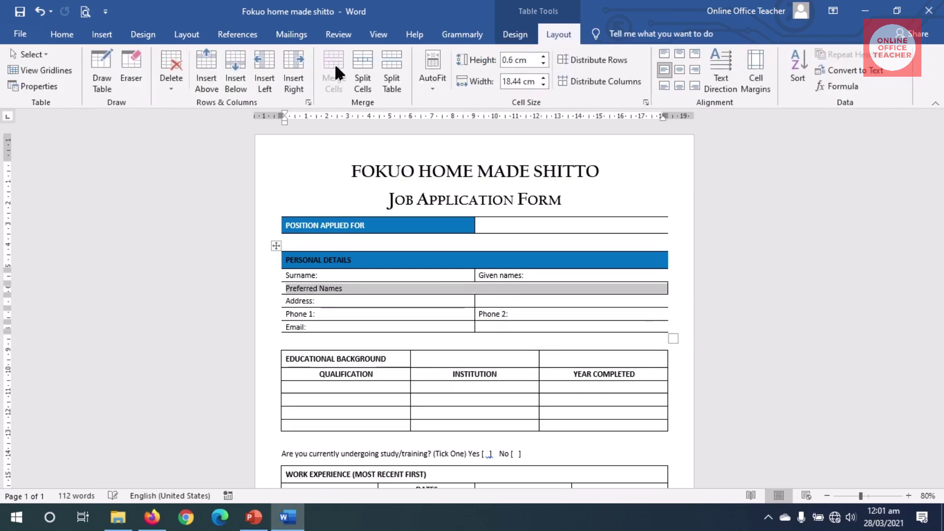
{"action": "left_click_drag", "start_coordinate": [364, 302], "coordinate": [504, 302]}
{"action": "left_click", "coordinate": [337, 64]}
{"action": "left_click_drag", "start_coordinate": [337, 326], "coordinate": [501, 325]}
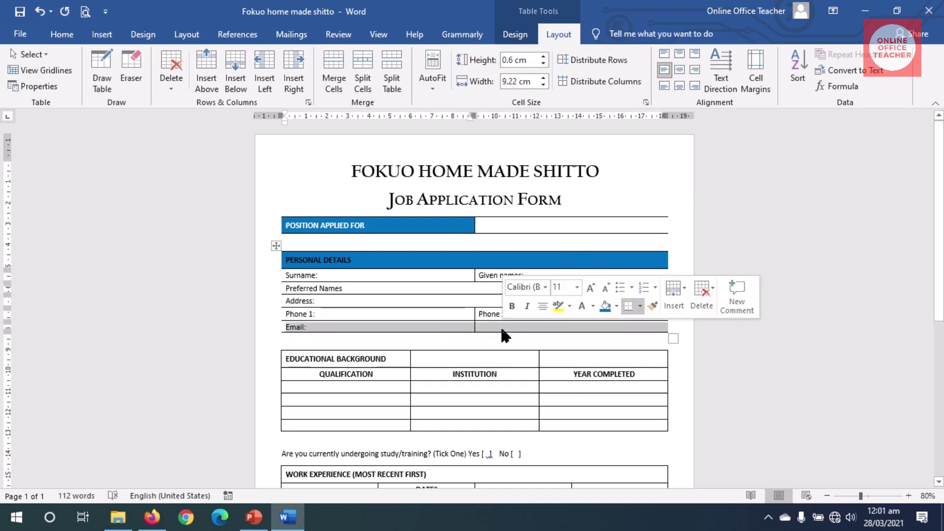
{"action": "left_click", "coordinate": [339, 76]}
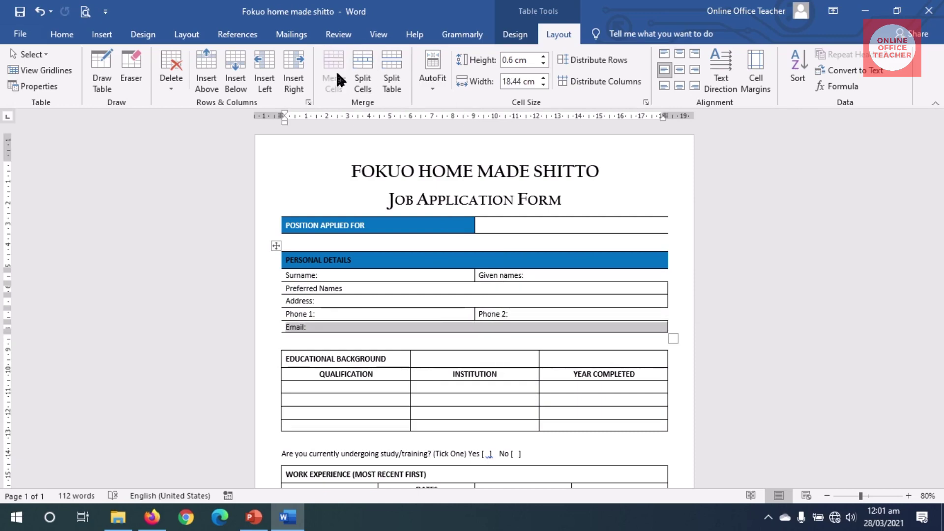
{"action": "left_click", "coordinate": [429, 315]}
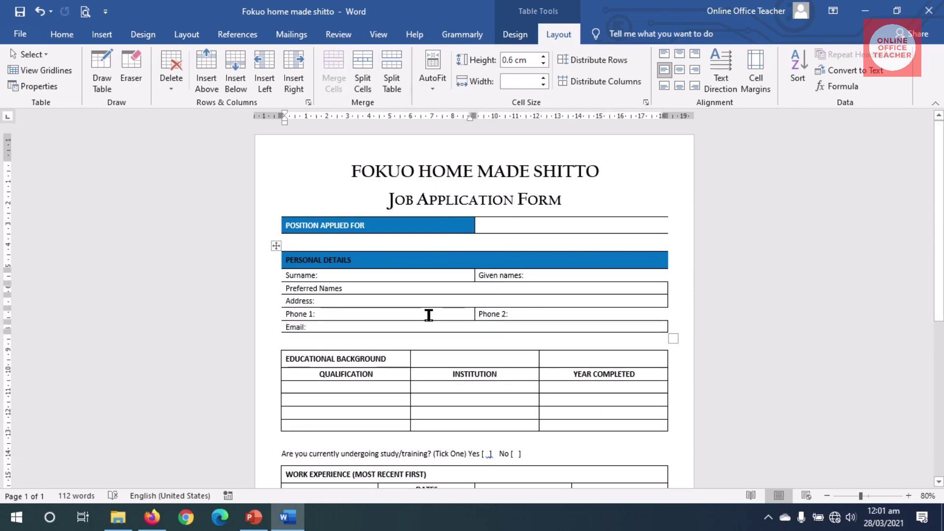
{"action": "left_click", "coordinate": [546, 315]}
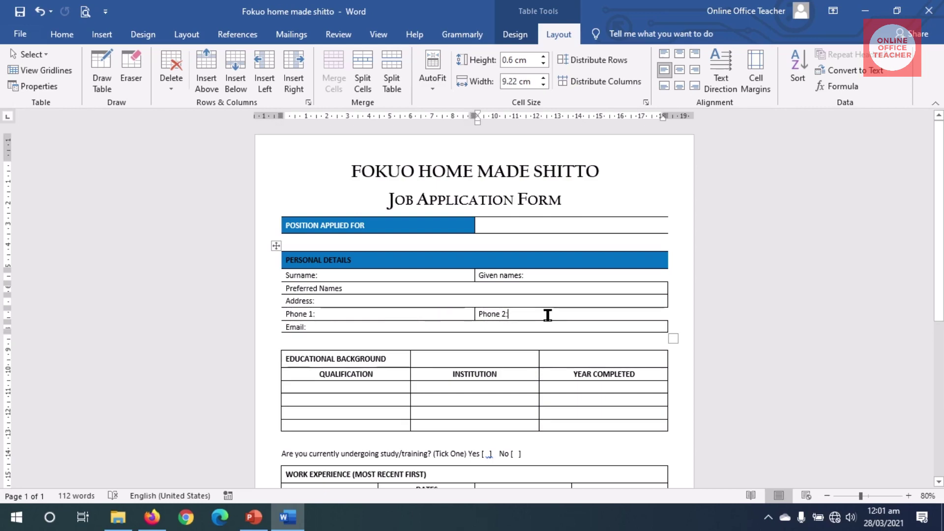
{"action": "key", "text": "ctrl+z"}
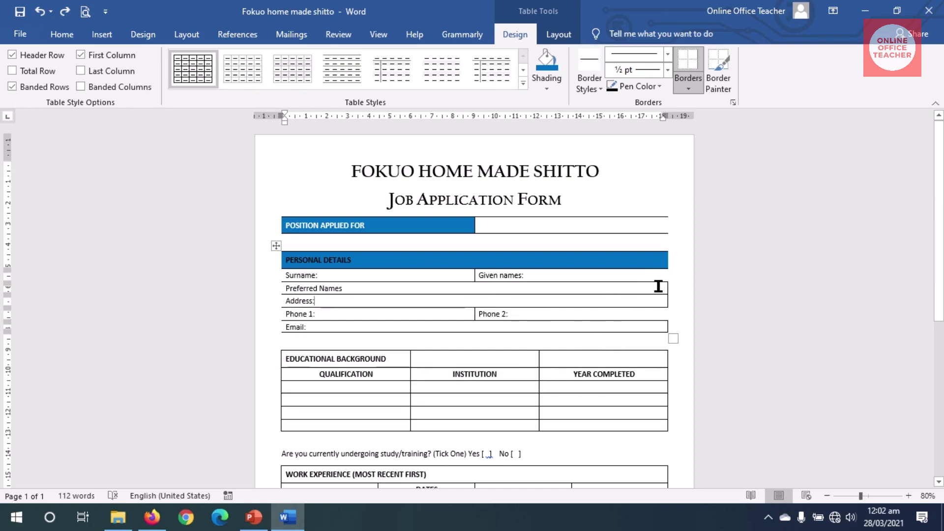
Remove the right border from the merged Preferred Names and Address rows
{"action": "left_click_drag", "start_coordinate": [660, 289], "coordinate": [660, 297]}
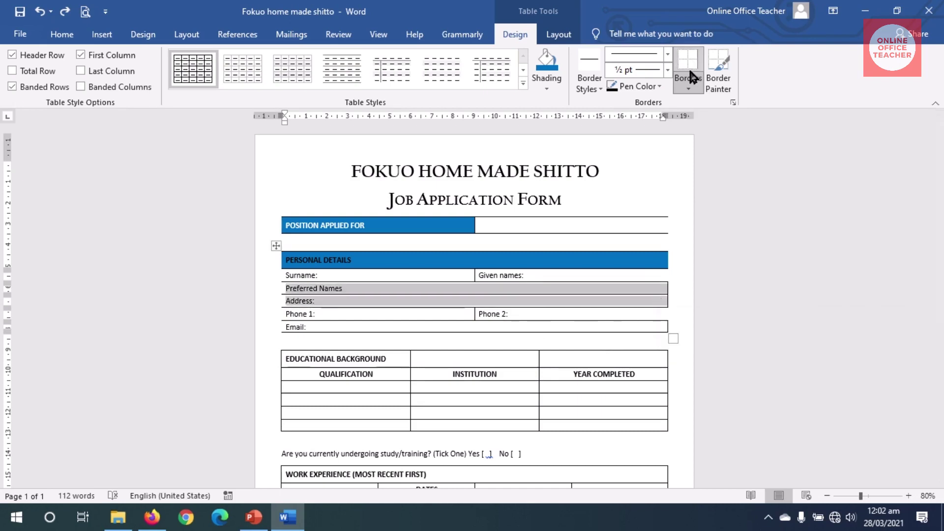
{"action": "left_click", "coordinate": [689, 89]}
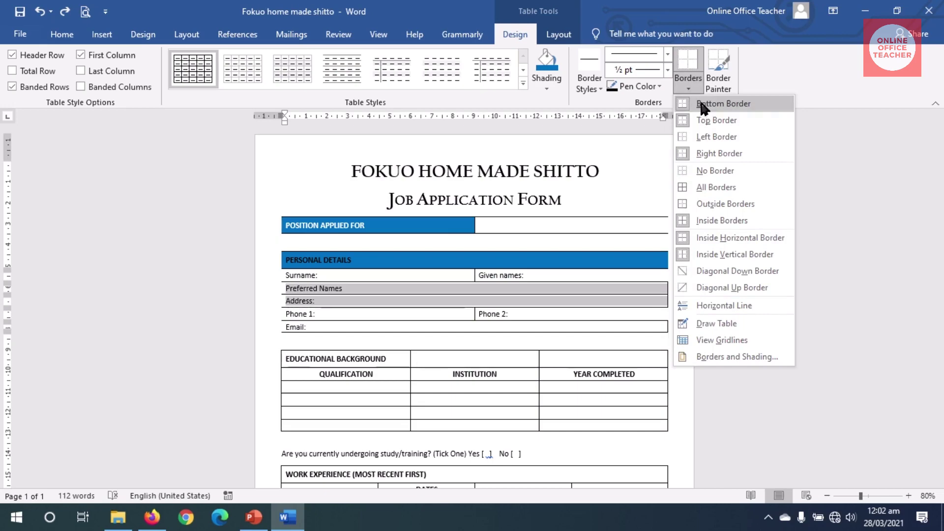
{"action": "left_click", "coordinate": [713, 154]}
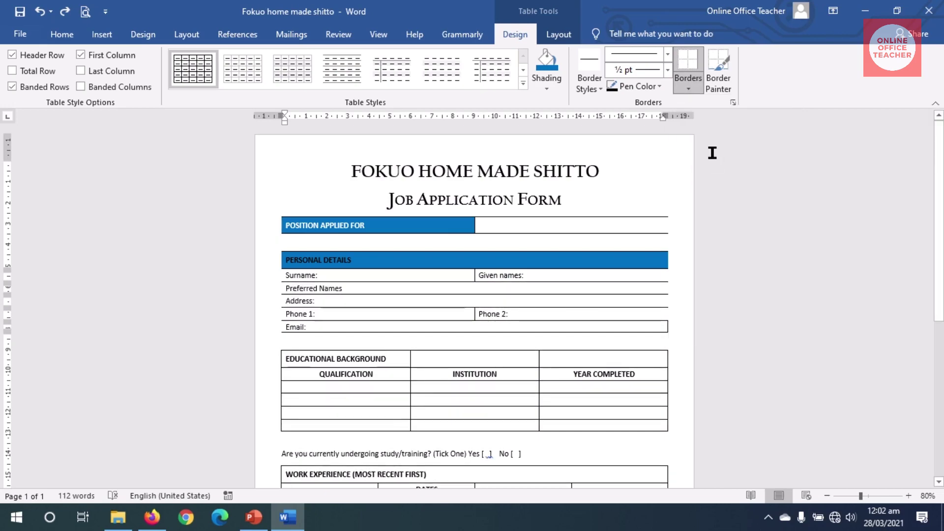
{"action": "left_click", "coordinate": [662, 327]}
{"action": "left_click", "coordinate": [689, 87]}
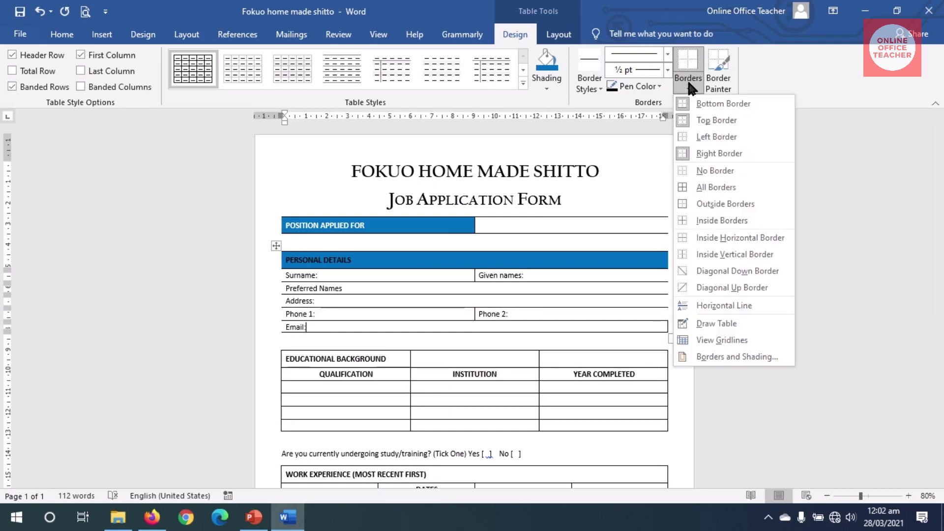
{"action": "left_click", "coordinate": [718, 136]}
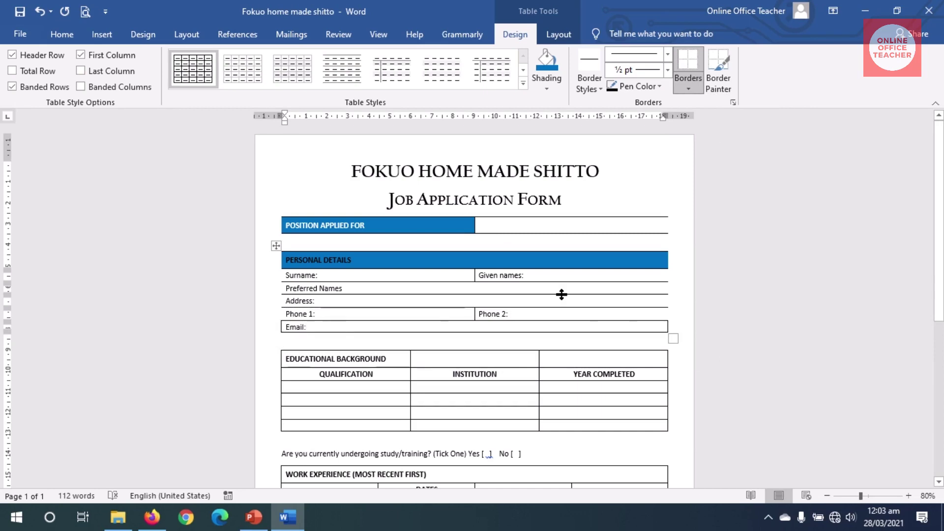
{"action": "left_click", "coordinate": [688, 87]}
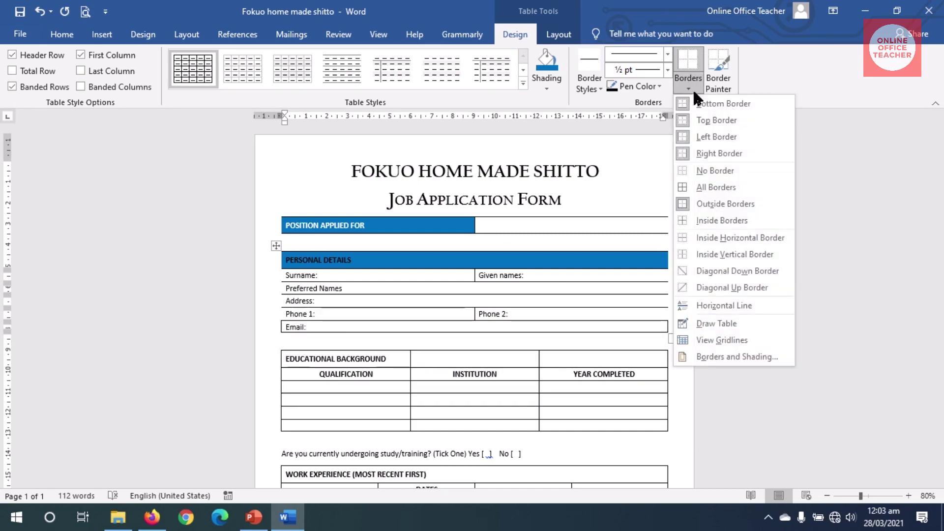
{"action": "left_click", "coordinate": [716, 136]}
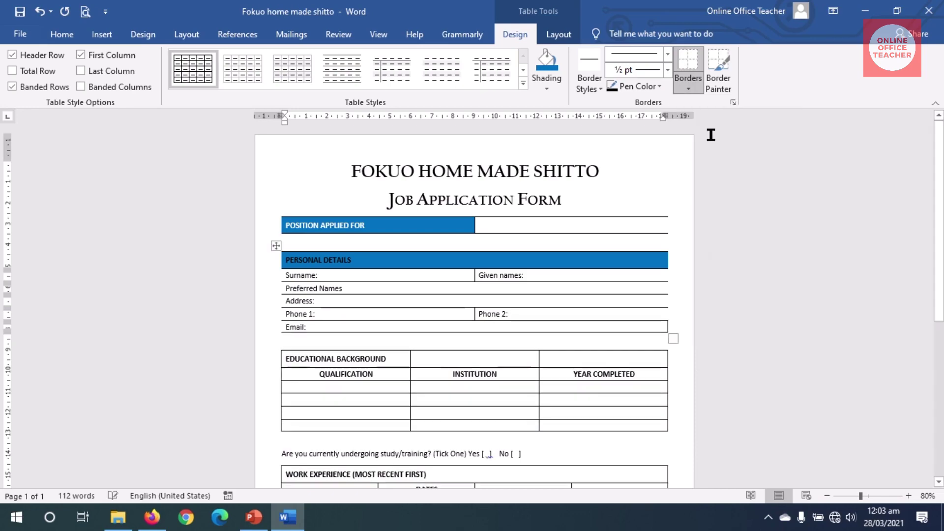
Remove the right border from the Email row and change the PERSONAL DETAILS heading text to white
{"action": "left_click", "coordinate": [687, 85]}
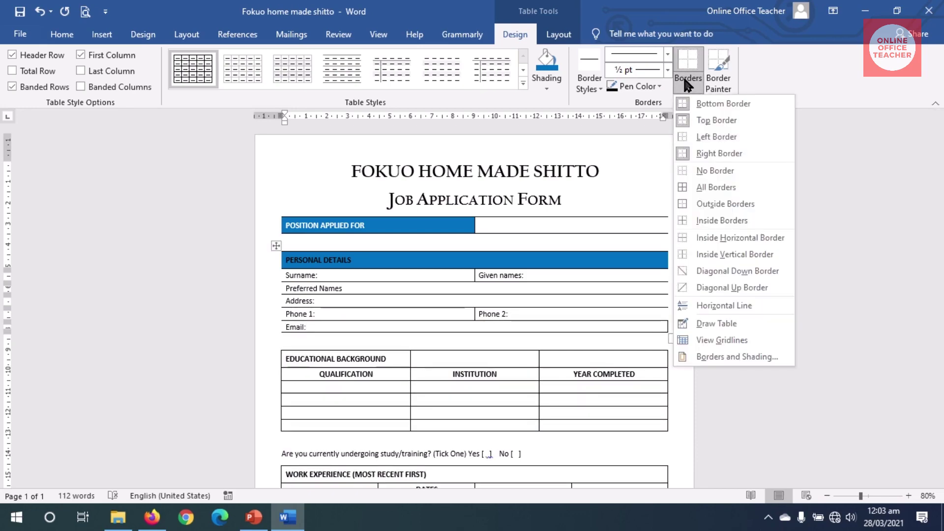
{"action": "left_click", "coordinate": [716, 153]}
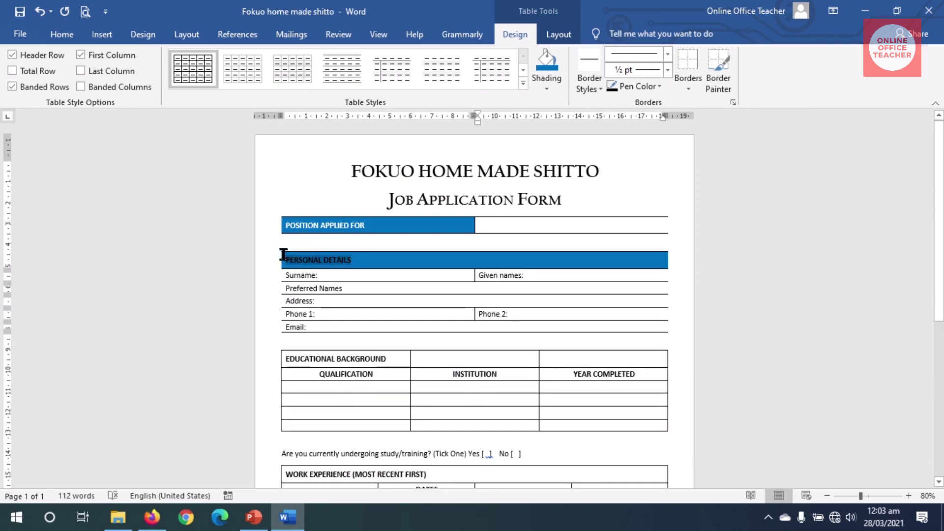
{"action": "left_click_drag", "start_coordinate": [283, 254], "coordinate": [285, 256]}
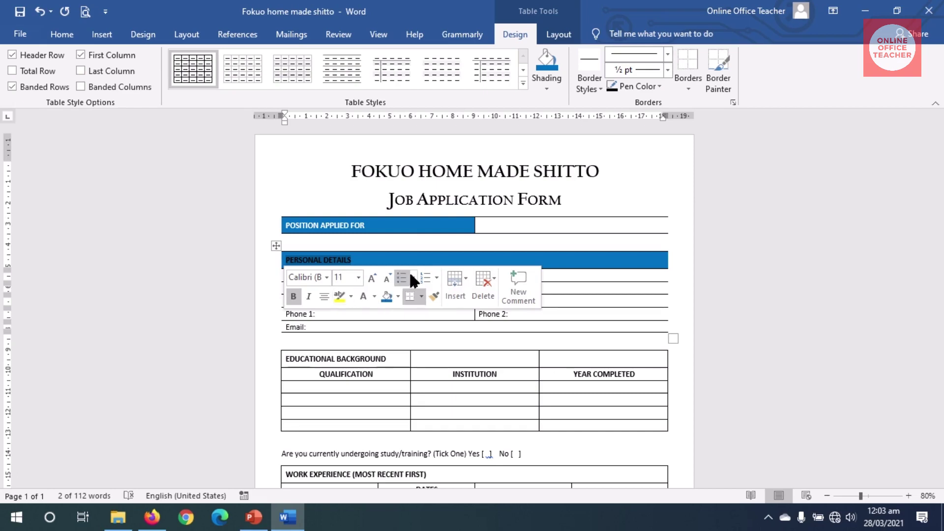
{"action": "left_click", "coordinate": [361, 296]}
{"action": "left_click", "coordinate": [348, 324]}
{"action": "key", "text": "ctrl+z"}
Merge the three cells of the EDUCATIONAL BACKGROUND heading row and shade the merged cell blue
{"action": "left_click", "coordinate": [325, 360]}
{"action": "left_click_drag", "start_coordinate": [325, 360], "coordinate": [575, 354]}
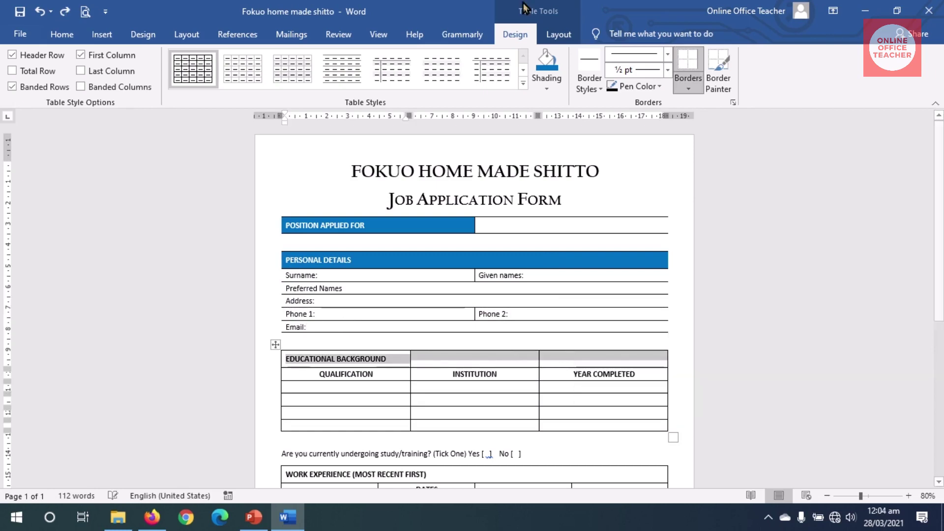
{"action": "left_click", "coordinate": [557, 38]}
{"action": "left_click", "coordinate": [333, 79]}
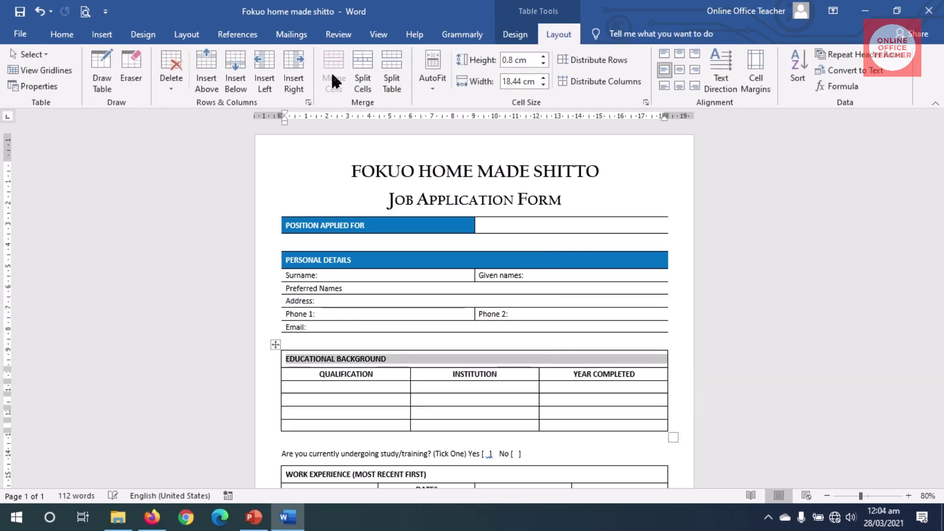
{"action": "left_click", "coordinate": [513, 32]}
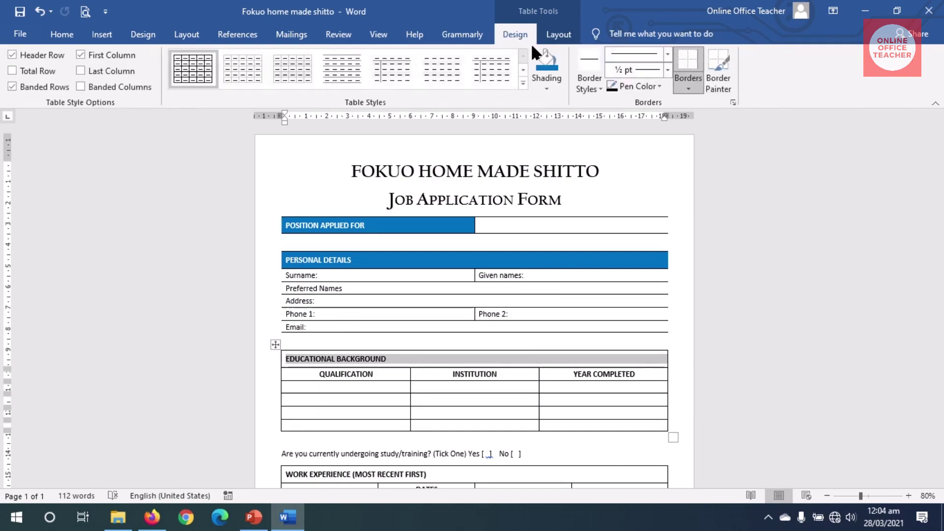
{"action": "left_click", "coordinate": [549, 61]}
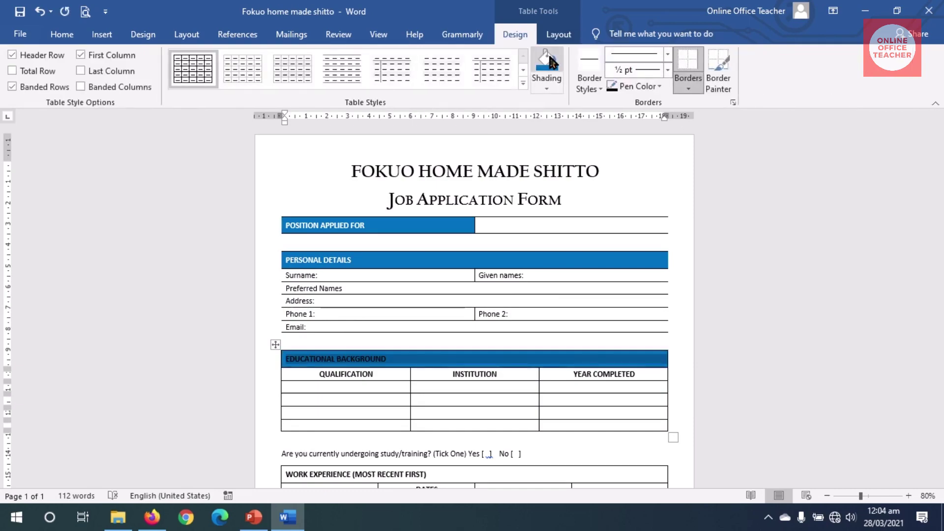
Remove the left and right borders from the EDUCATIONAL BACKGROUND heading row
{"action": "left_click", "coordinate": [688, 88]}
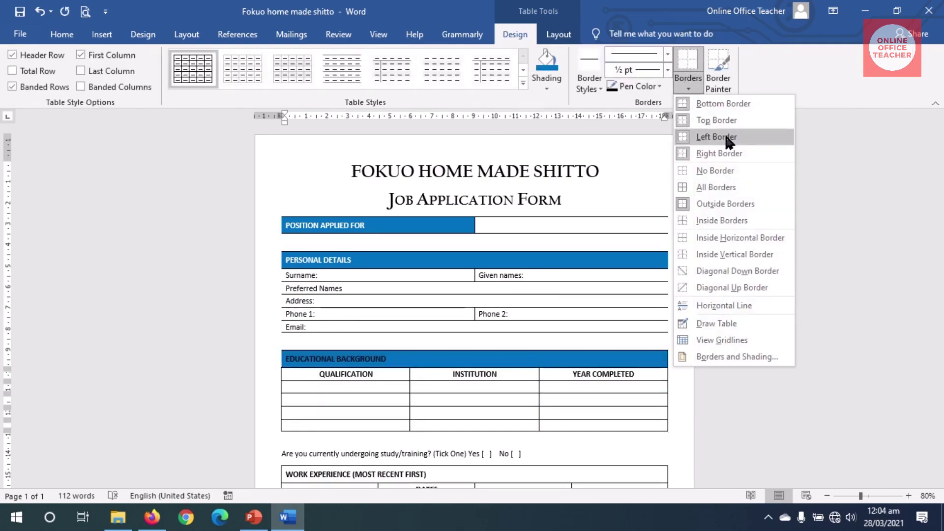
{"action": "left_click", "coordinate": [720, 136]}
{"action": "left_click", "coordinate": [686, 80]}
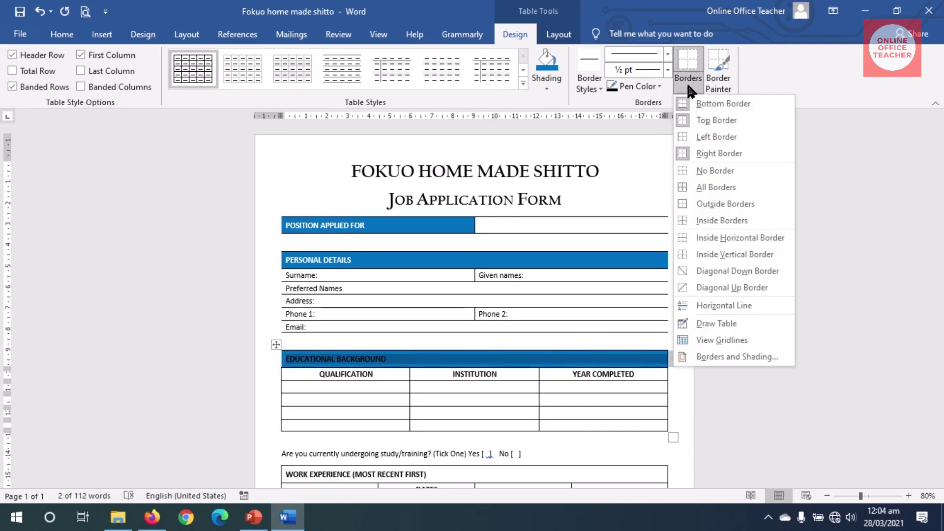
{"action": "left_click", "coordinate": [719, 154]}
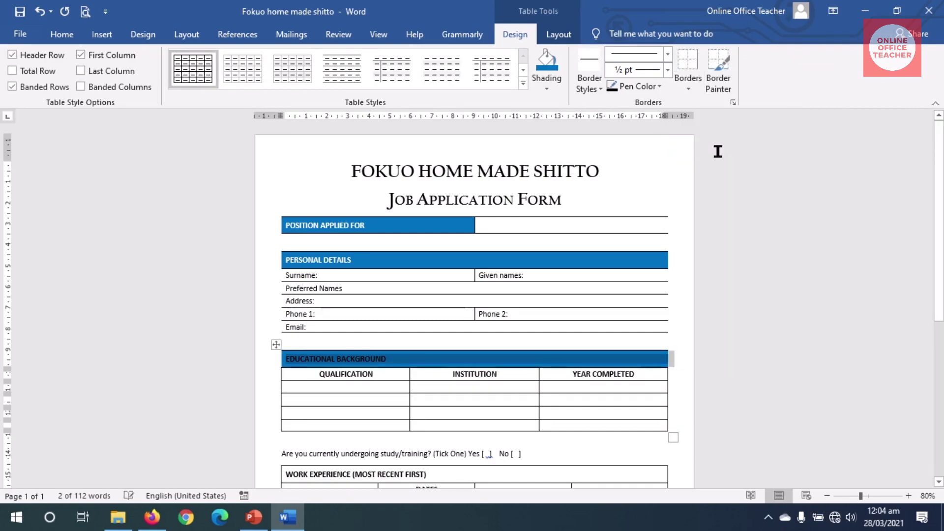
Remove the right border from the YEAR COMPLETED column and the left border from the QUALIFICATION column
{"action": "left_click_drag", "start_coordinate": [626, 373], "coordinate": [637, 421]}
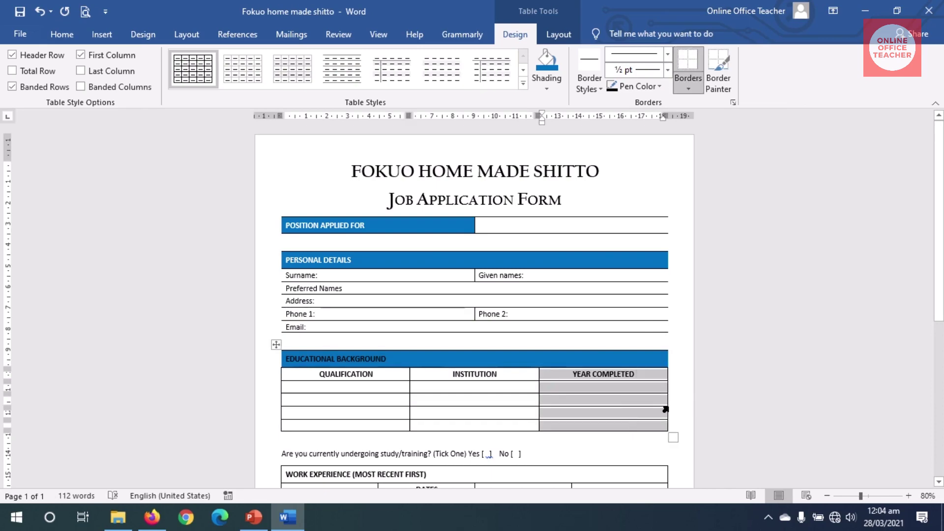
{"action": "left_click", "coordinate": [688, 78]}
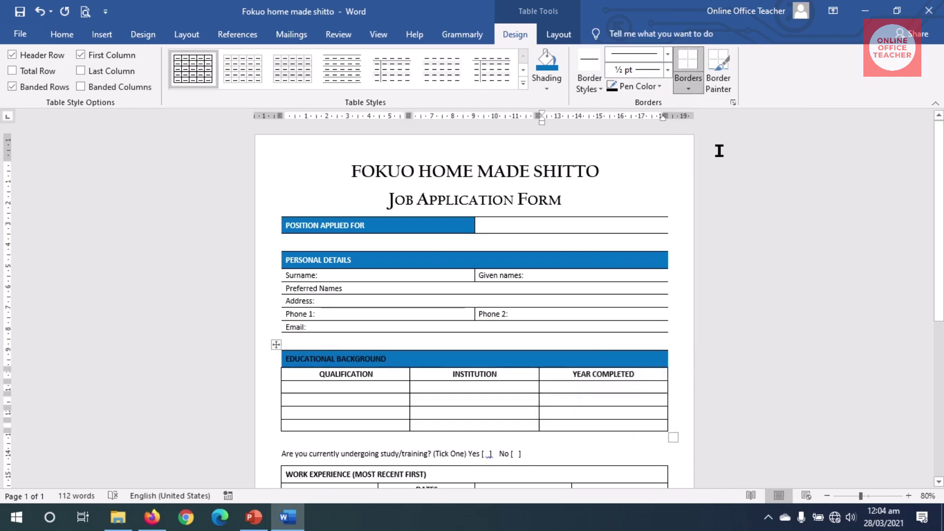
{"action": "left_click", "coordinate": [724, 152]}
{"action": "left_click_drag", "start_coordinate": [319, 375], "coordinate": [320, 421]}
{"action": "left_click", "coordinate": [690, 82]}
{"action": "left_click", "coordinate": [717, 137]}
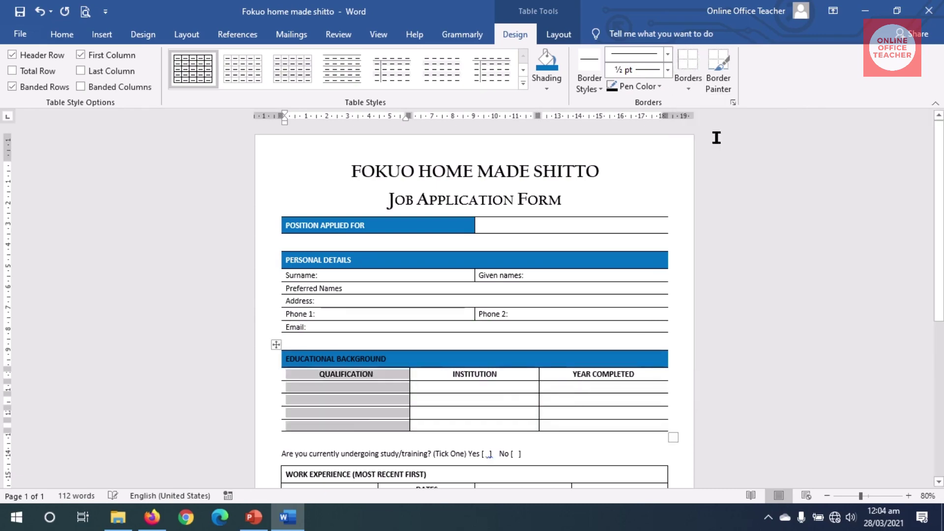
Change the EDUCATIONAL BACKGROUND heading text to white
{"action": "scroll", "coordinate": [401, 297], "scroll_direction": "down", "scroll_amount": 3}
{"action": "left_click_drag", "start_coordinate": [401, 298], "coordinate": [290, 301]}
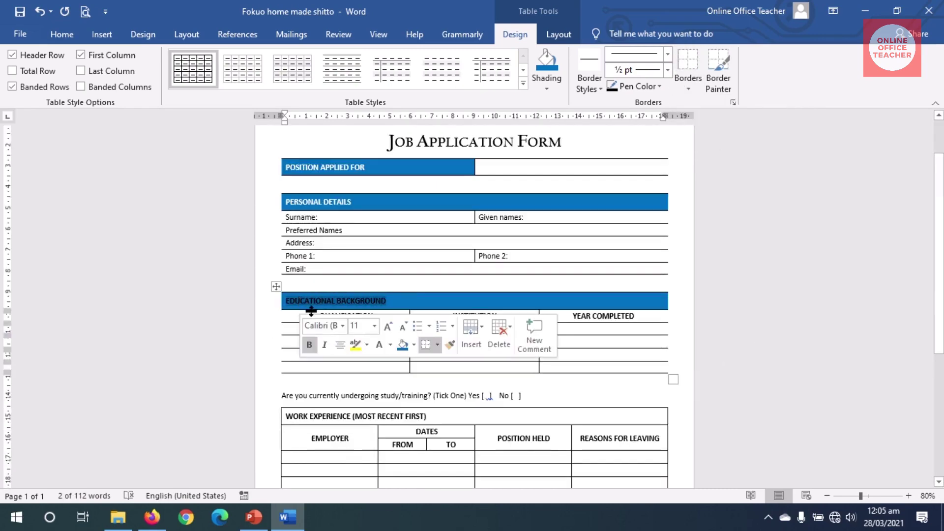
{"action": "left_click", "coordinate": [379, 346]}
Shade the WORK EXPERIENCE (MOST RECENT FIRST) heading row blue and remove its left and right borders
{"action": "scroll", "coordinate": [530, 387], "scroll_direction": "down", "scroll_amount": 3}
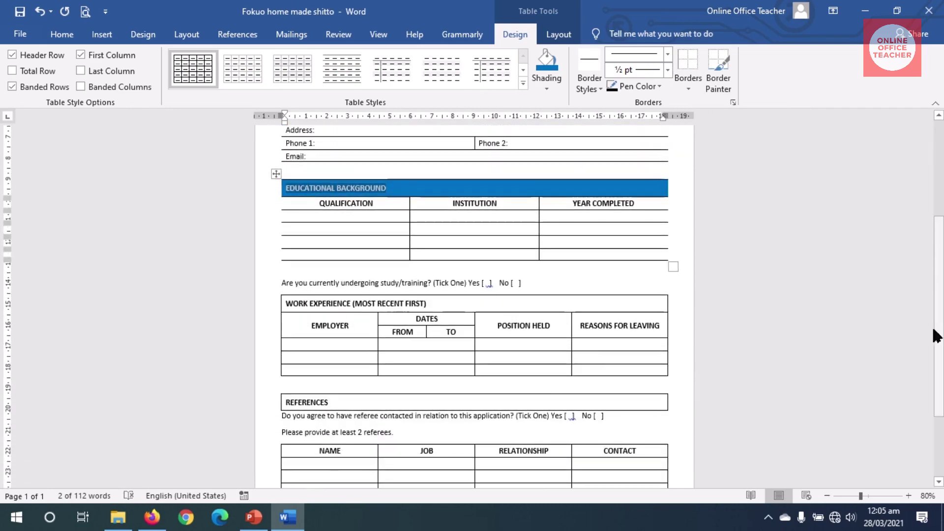
{"action": "left_click", "coordinate": [443, 310]}
{"action": "left_click", "coordinate": [546, 63]}
{"action": "left_click", "coordinate": [689, 89]}
{"action": "left_click", "coordinate": [721, 140]}
{"action": "left_click", "coordinate": [688, 89]}
{"action": "left_click", "coordinate": [682, 293]}
Remove the outer left and right borders from the work experience table's columns and make its heading text white
{"action": "left_click_drag", "start_coordinate": [639, 327], "coordinate": [644, 371]}
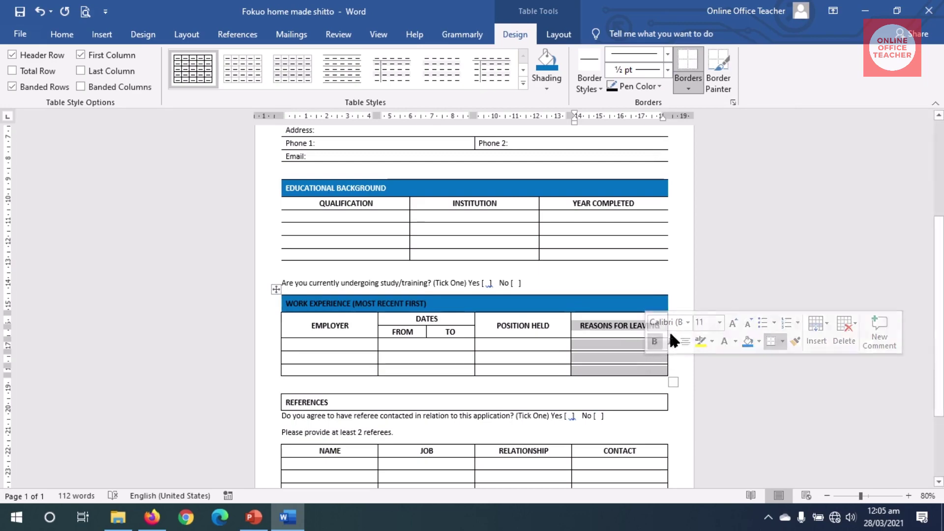
{"action": "left_click", "coordinate": [689, 89]}
{"action": "left_click", "coordinate": [727, 155]}
{"action": "left_click_drag", "start_coordinate": [313, 328], "coordinate": [335, 370]}
{"action": "left_click", "coordinate": [689, 89]}
{"action": "left_click", "coordinate": [716, 137]}
{"action": "triple_click", "coordinate": [475, 305]}
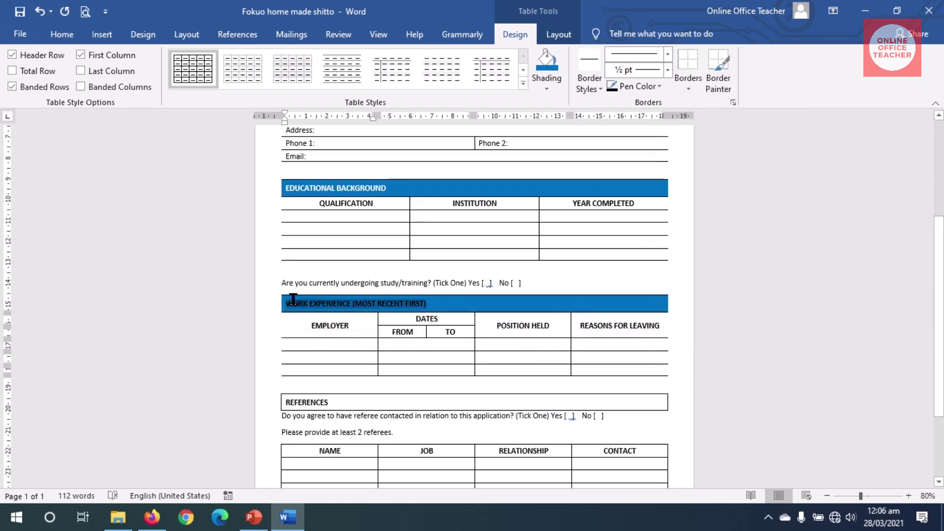
Format the REFERENCES heading with blue shading, white text and no left or right borders
{"action": "triple_click", "coordinate": [315, 403]}
{"action": "left_click", "coordinate": [551, 66]}
{"action": "left_click", "coordinate": [688, 89]}
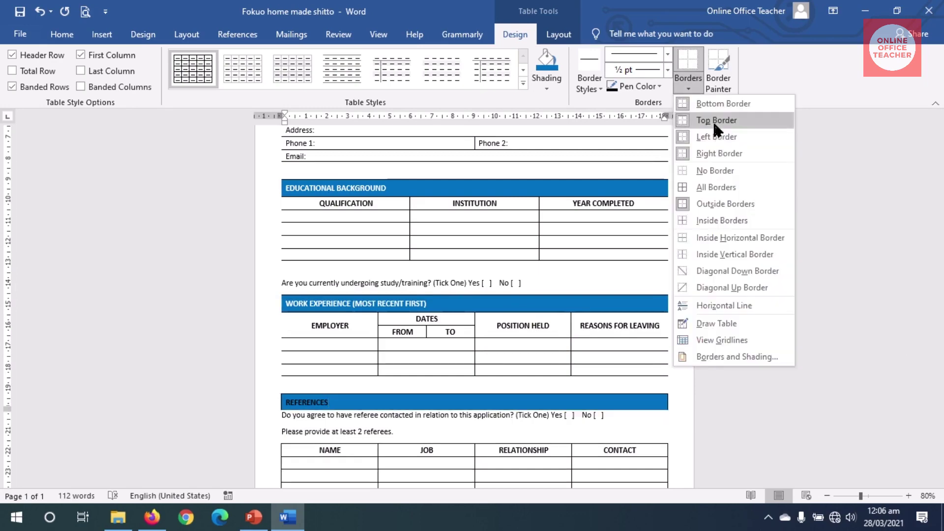
{"action": "left_click", "coordinate": [728, 153]}
Shade the NAME, JOB, RELATIONSHIP and CONTACT header row blue and change its text to white
{"action": "scroll", "coordinate": [539, 371], "scroll_direction": "down", "scroll_amount": 3}
{"action": "left_click_drag", "start_coordinate": [312, 344], "coordinate": [607, 344]}
{"action": "left_click", "coordinate": [546, 63]}
{"action": "left_click", "coordinate": [61, 34]}
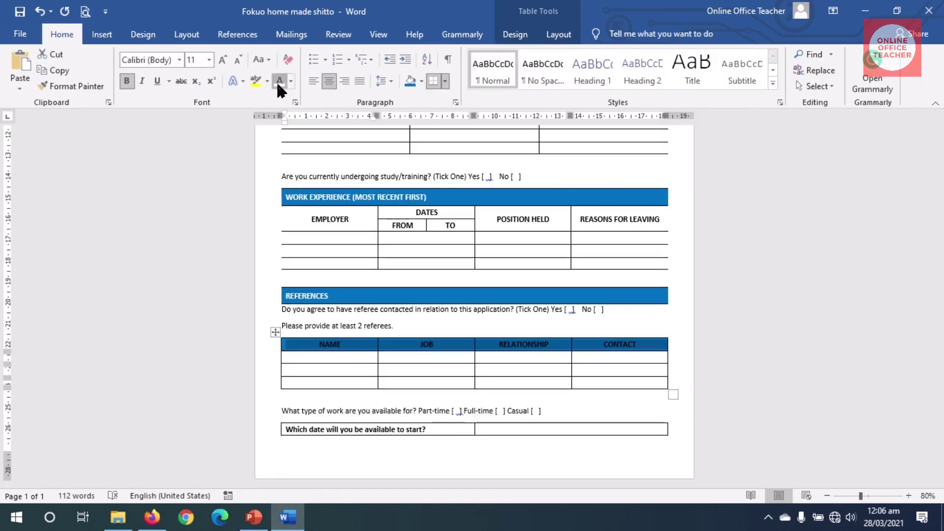
Remove the right border from the CONTACT column and the left border from the NAME column of the referees table
{"action": "left_click", "coordinate": [638, 363]}
{"action": "left_click_drag", "start_coordinate": [638, 364], "coordinate": [612, 381]}
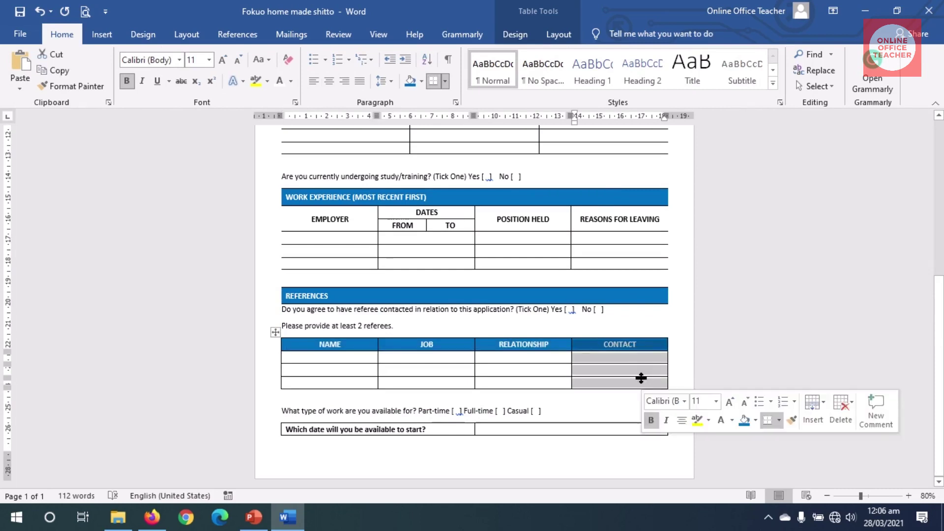
{"action": "left_click", "coordinate": [515, 34]}
{"action": "left_click", "coordinate": [688, 81]}
{"action": "left_click", "coordinate": [692, 171]}
{"action": "left_click_drag", "start_coordinate": [305, 357], "coordinate": [305, 382]}
{"action": "left_click", "coordinate": [688, 83]}
{"action": "left_click", "coordinate": [725, 139]}
Format the "Which date will you be available to start?" cell with blue shading and white uppercase text
{"action": "left_click_drag", "start_coordinate": [442, 429], "coordinate": [284, 428]}
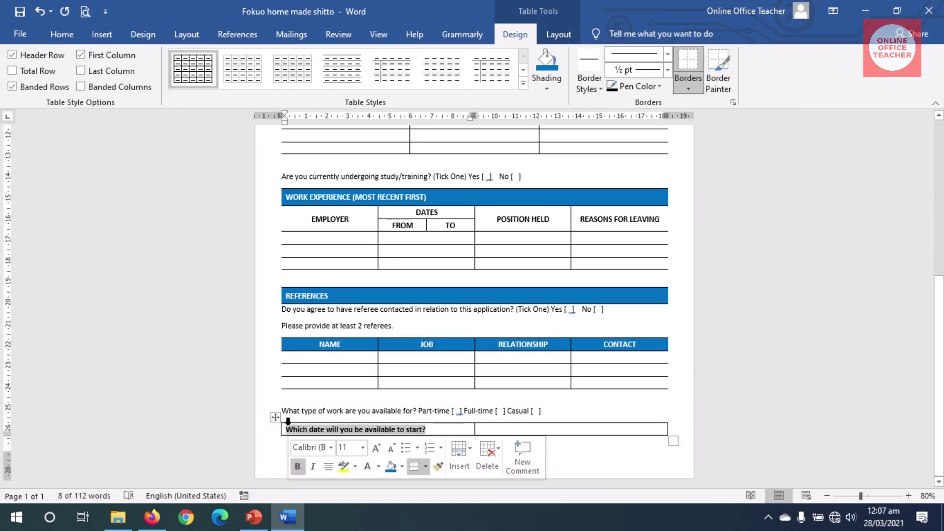
{"action": "left_click", "coordinate": [546, 64]}
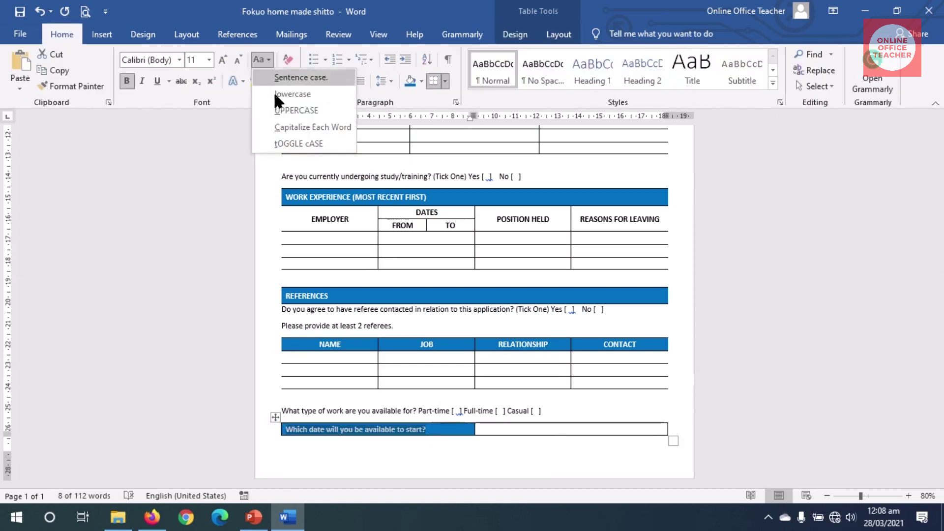
{"action": "left_click", "coordinate": [296, 111]}
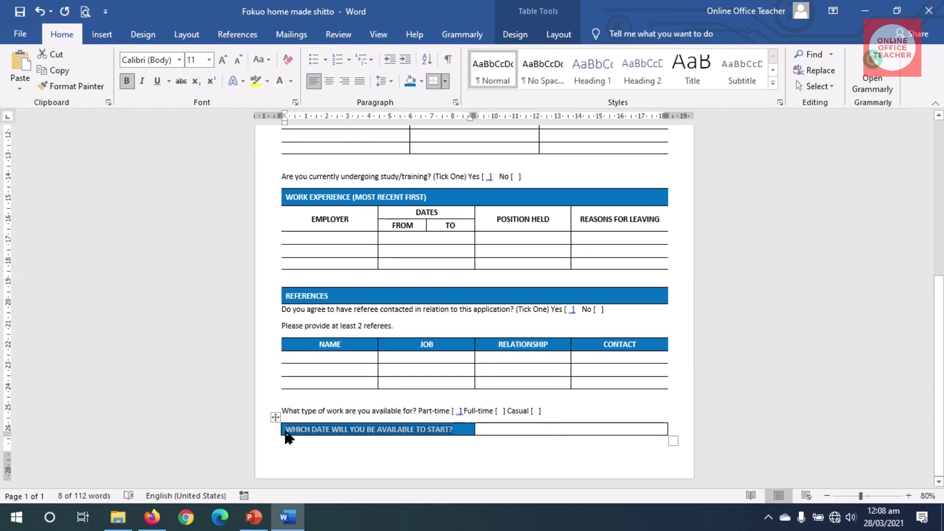
Remove the left border from the start date question cell and the right border from its empty answer cell
{"action": "left_click", "coordinate": [515, 33]}
{"action": "left_click", "coordinate": [688, 89]}
{"action": "left_click", "coordinate": [703, 103]}
{"action": "left_click", "coordinate": [618, 428]}
{"action": "left_click", "coordinate": [688, 89]}
{"action": "left_click", "coordinate": [729, 139]}
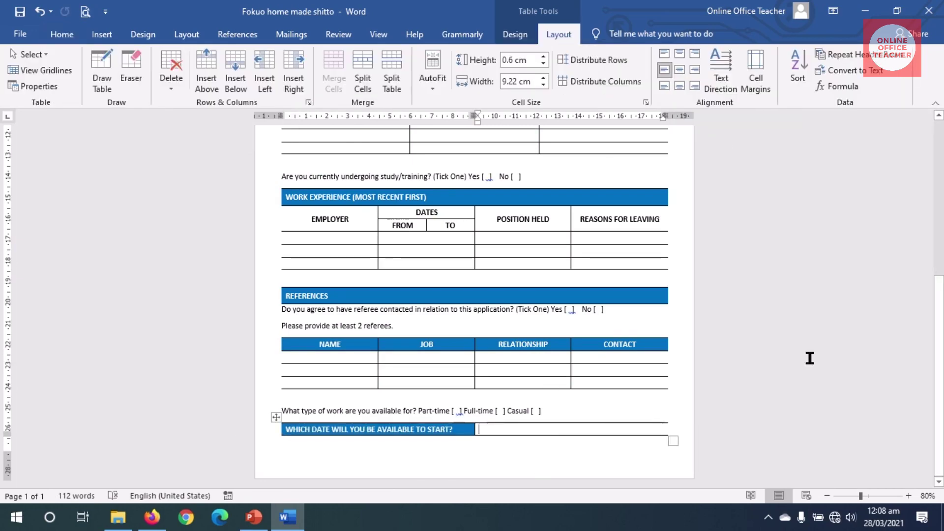
Remove the vertical border between the Surname and Given names cells in the personal details table
{"action": "scroll", "coordinate": [940, 251], "scroll_direction": "up", "scroll_amount": 8}
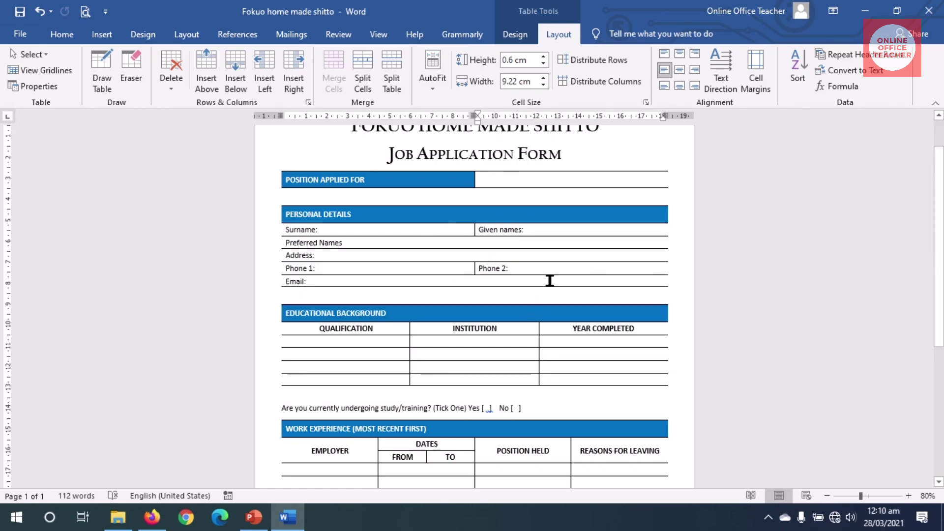
{"action": "left_click", "coordinate": [541, 230]}
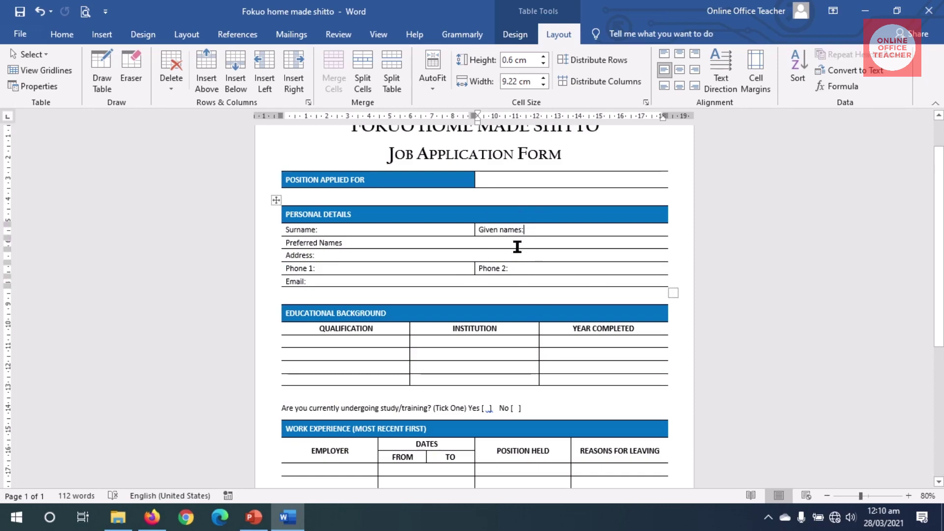
{"action": "left_click", "coordinate": [512, 36]}
{"action": "left_click", "coordinate": [688, 83]}
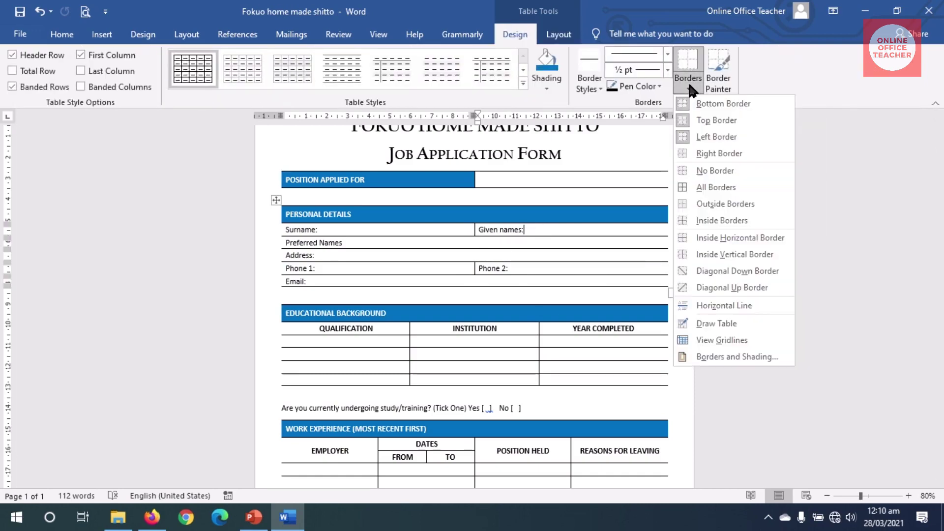
{"action": "left_click", "coordinate": [708, 136]}
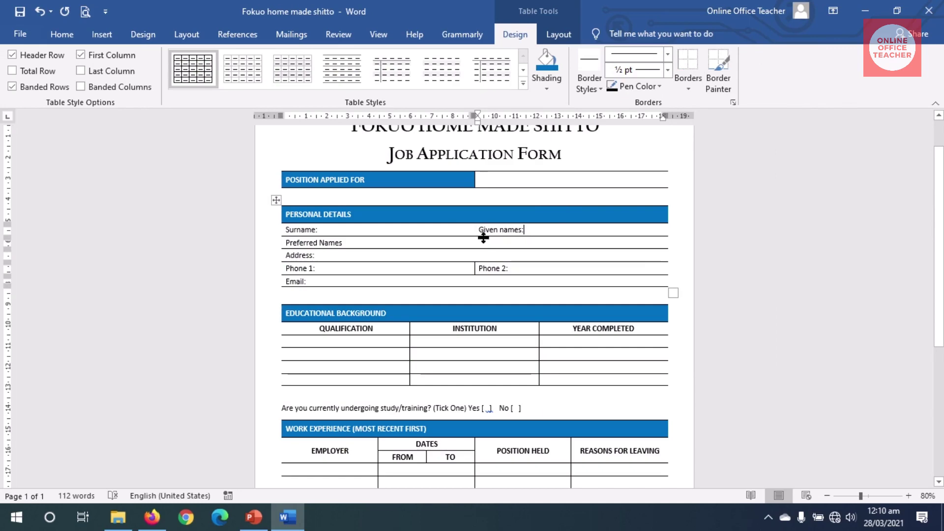
Remove the vertical border between the Phone 1 and Phone 2 cells
{"action": "left_click", "coordinate": [430, 230]}
{"action": "left_click", "coordinate": [458, 274]}
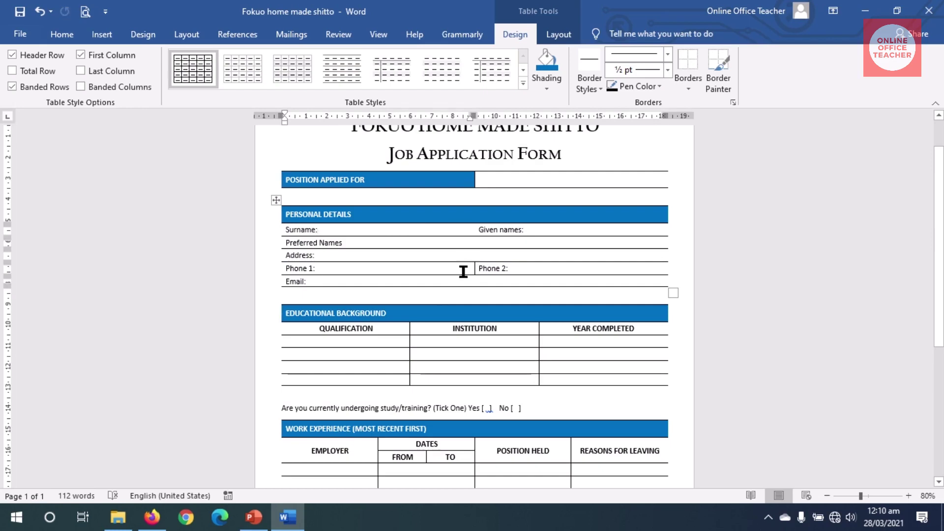
{"action": "left_click", "coordinate": [401, 270]}
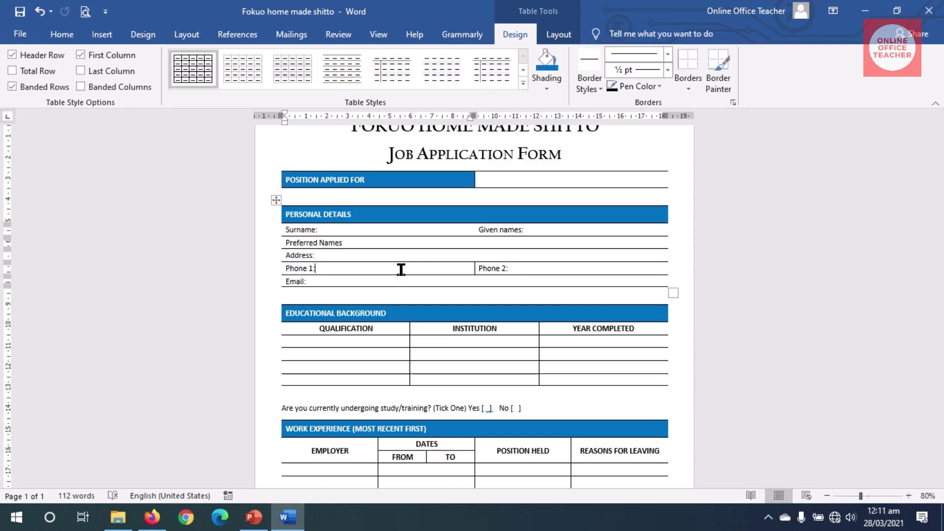
{"action": "left_click", "coordinate": [687, 81]}
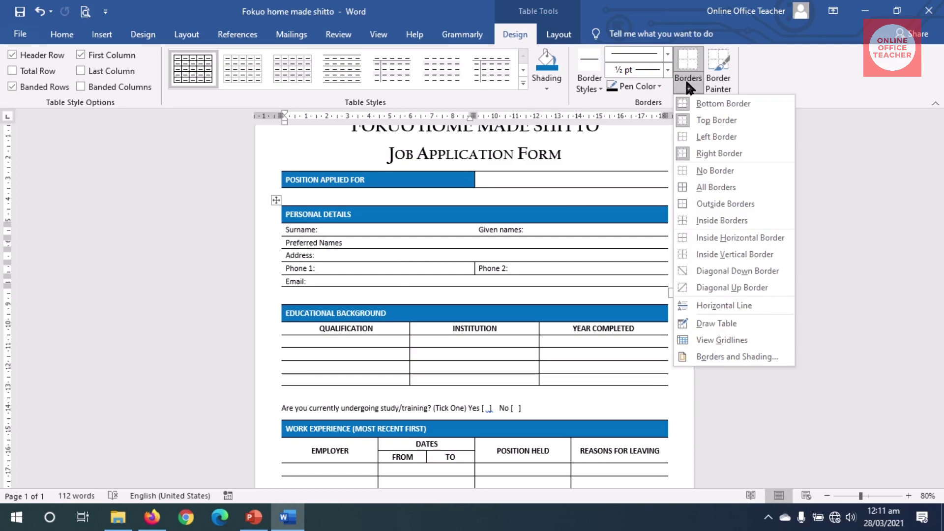
{"action": "left_click", "coordinate": [721, 151]}
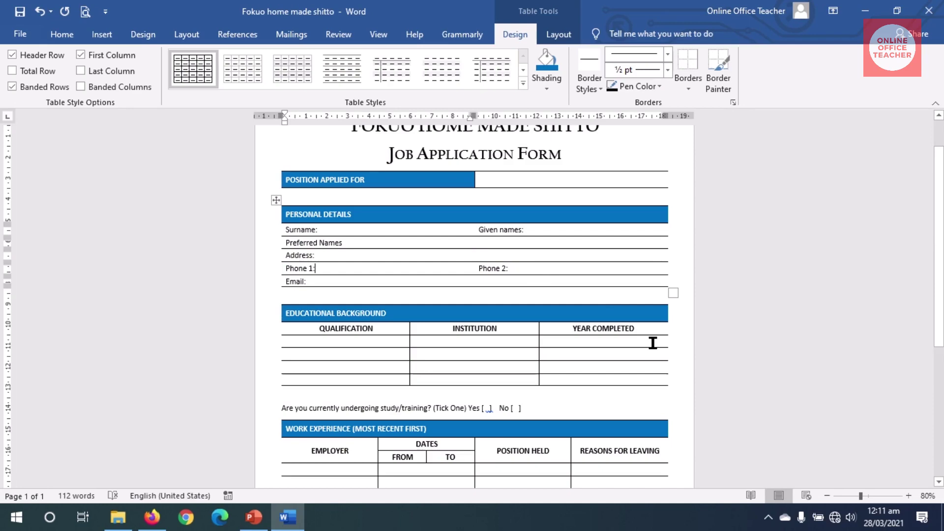
Zoom out to view the whole page and review the layout of the complete application form
{"action": "left_click", "coordinate": [828, 496]}
{"action": "left_click", "coordinate": [828, 497]}
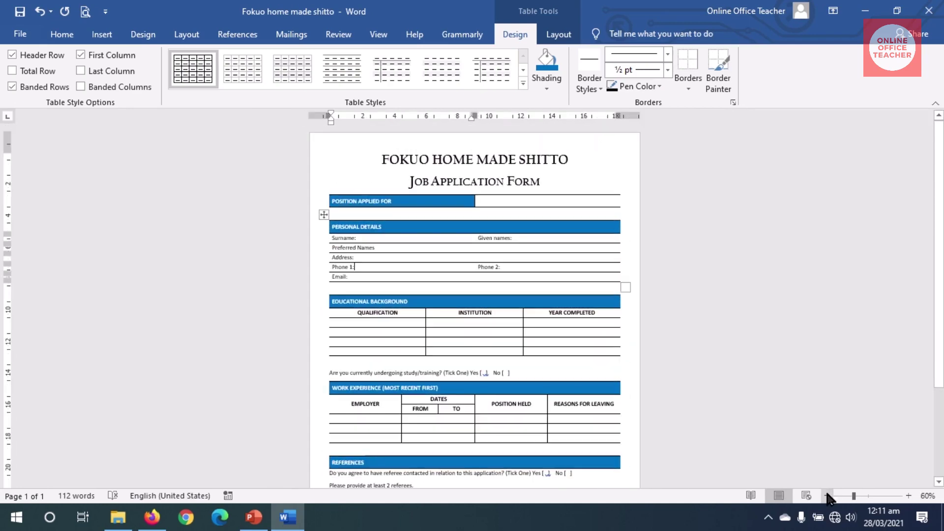
{"action": "left_click", "coordinate": [828, 496]}
{"action": "left_click", "coordinate": [828, 497]}
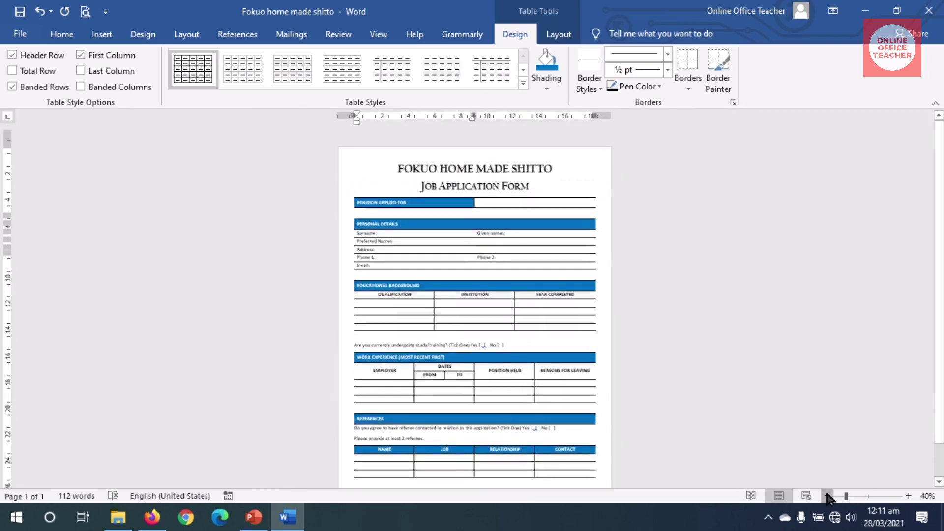
{"action": "left_click", "coordinate": [776, 337]}
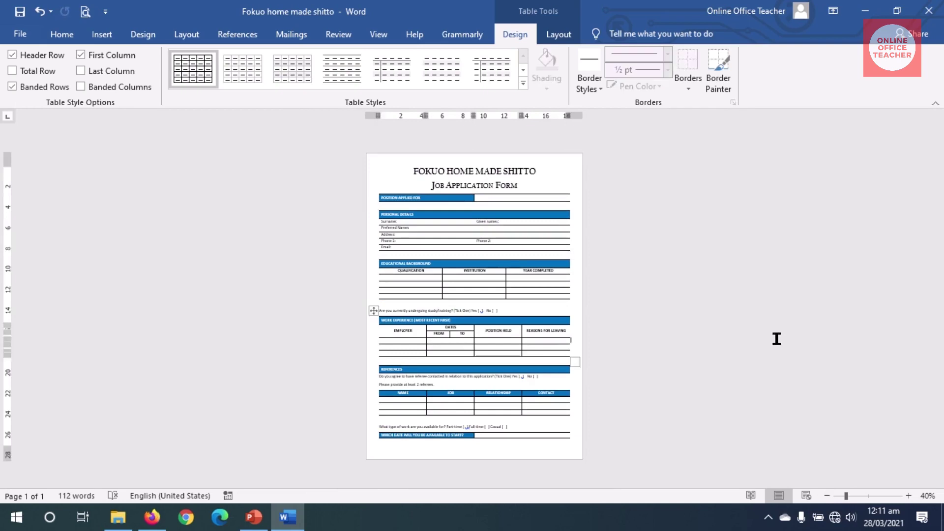
{"action": "left_click", "coordinate": [907, 496]}
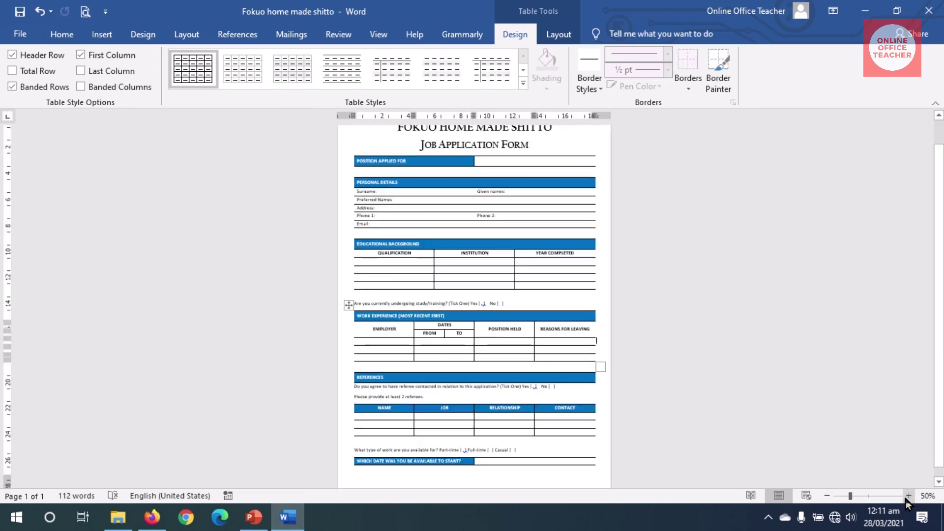
{"action": "left_click_drag", "start_coordinate": [941, 354], "coordinate": [940, 344]}
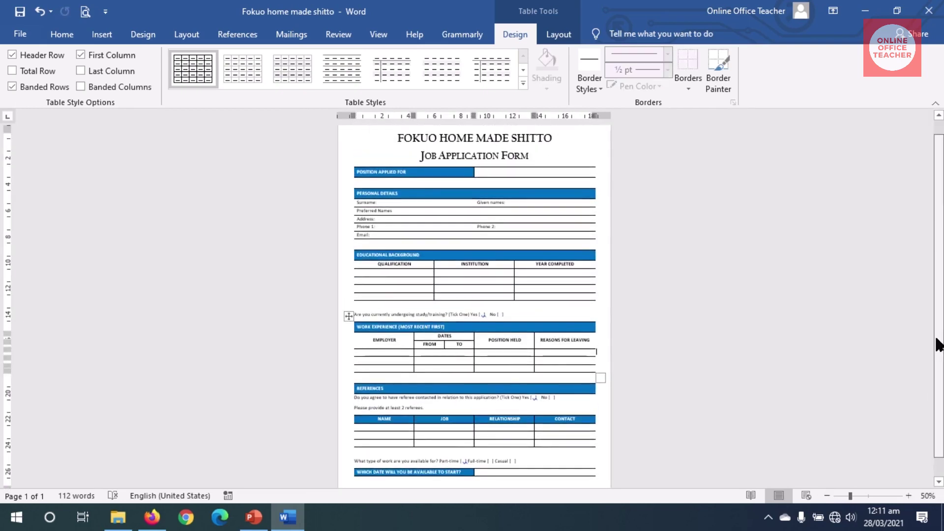